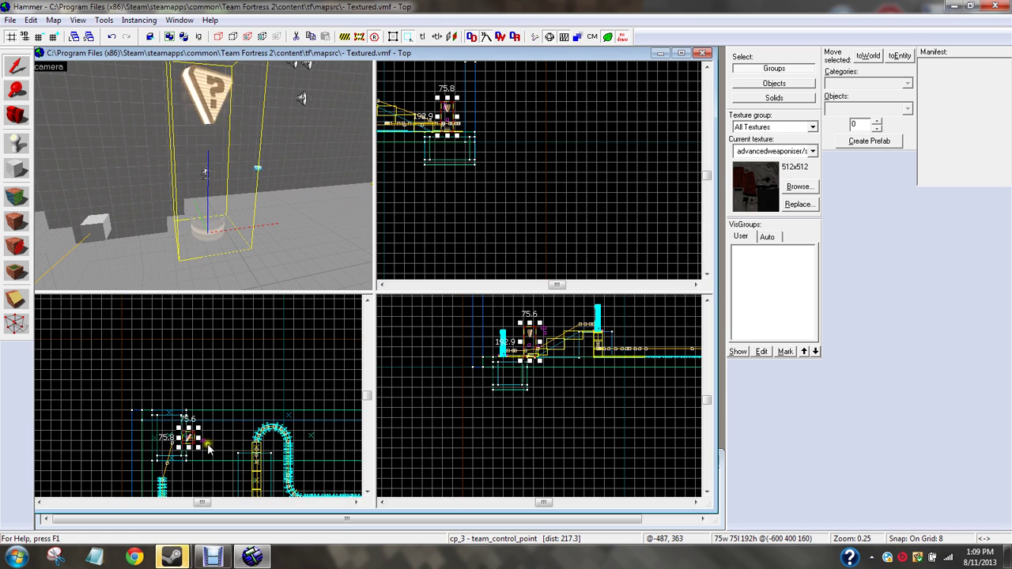
# - Move the cp_3 control point along the X axis to about (-704, 408) in the top view
pyautogui.scroll(5, 208, 446)
pyautogui.moveTo(220, 443); pyautogui.dragTo(180, 442)
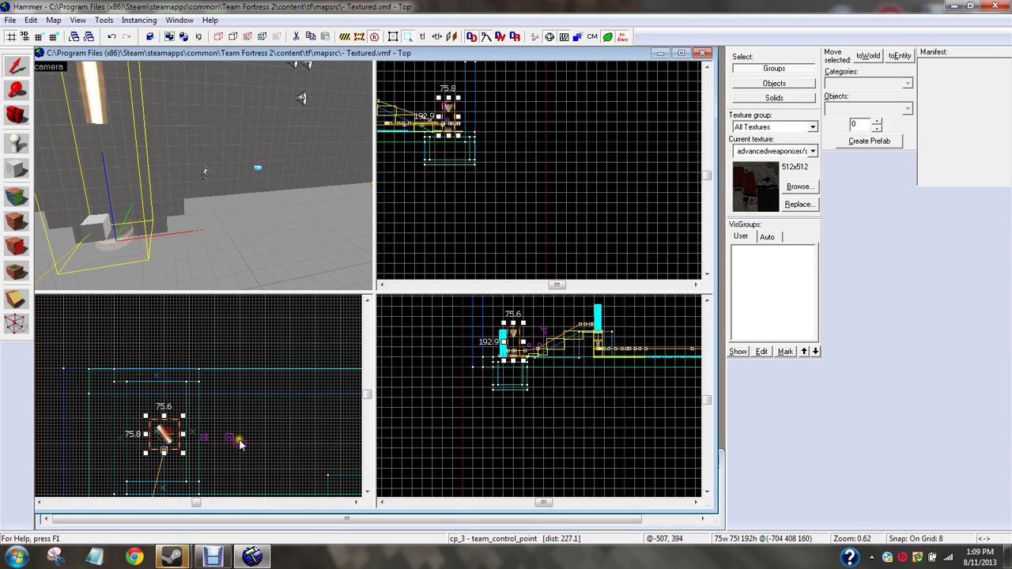
# - Enable the "Start with model hidden" flag on the cp_3 team_control_point and apply it
pyautogui.doubleClick(164, 434)
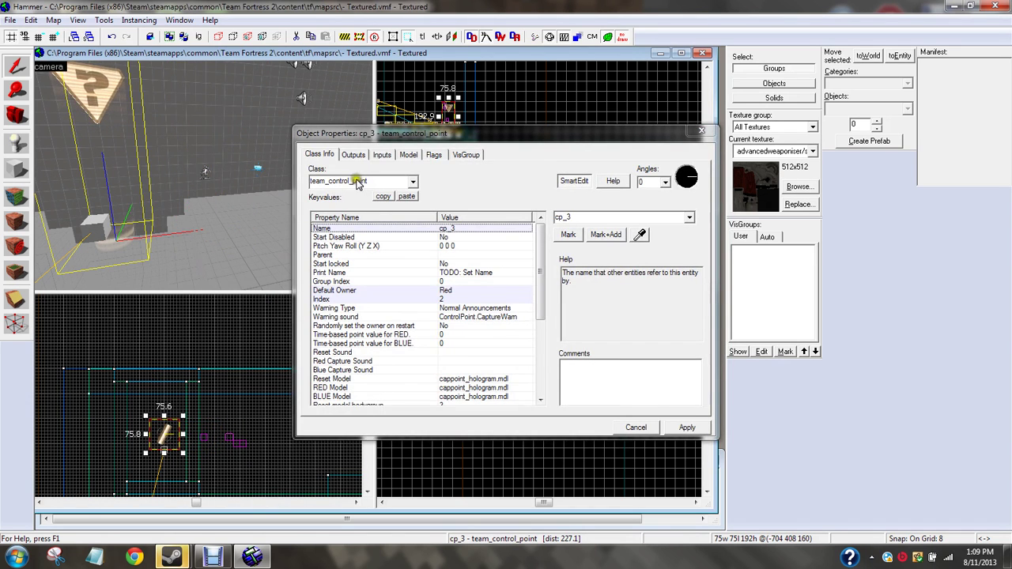
pyautogui.click(352, 155)
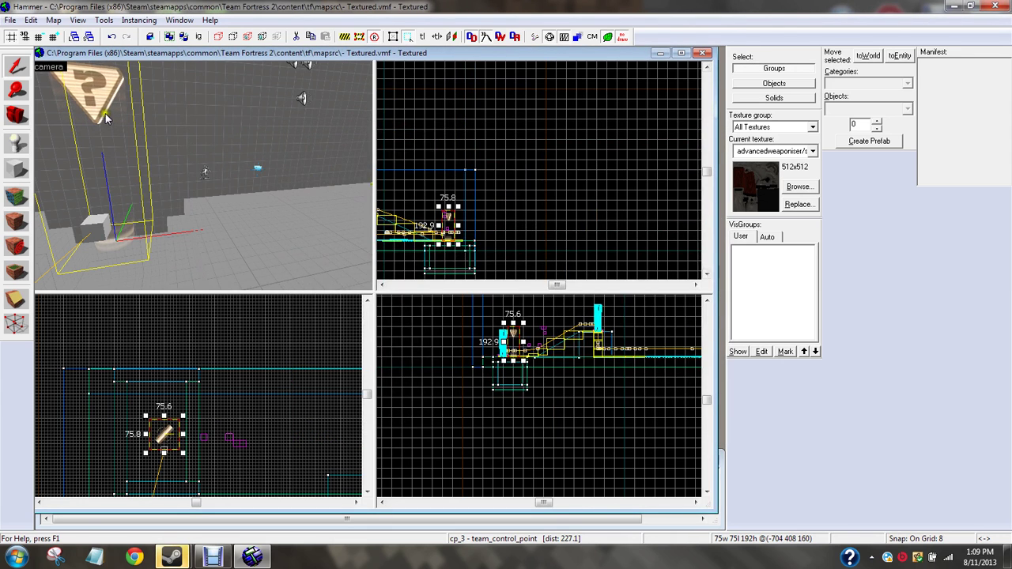
pyautogui.doubleClick(102, 109)
pyautogui.click(433, 155)
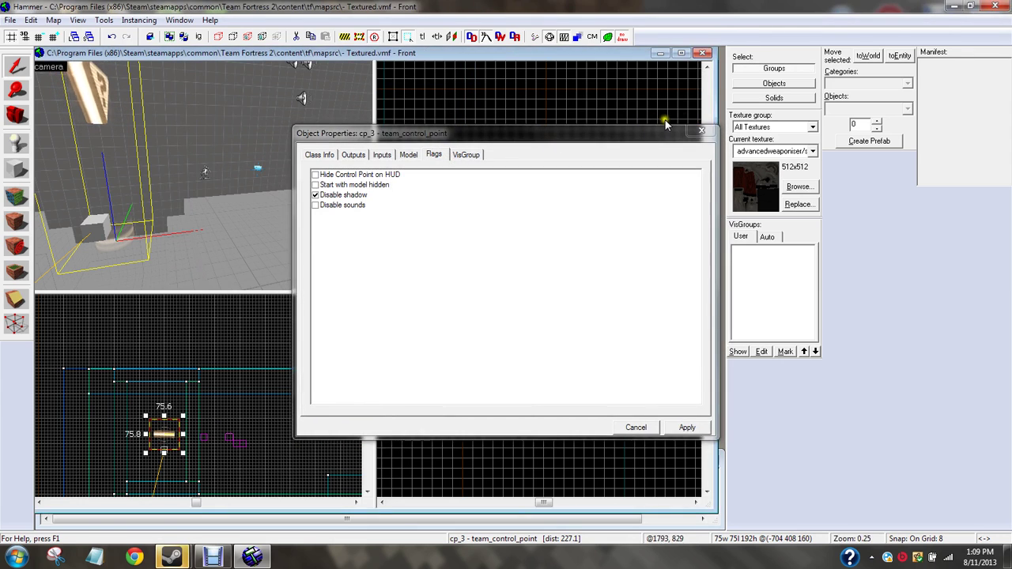
pyautogui.click(316, 184)
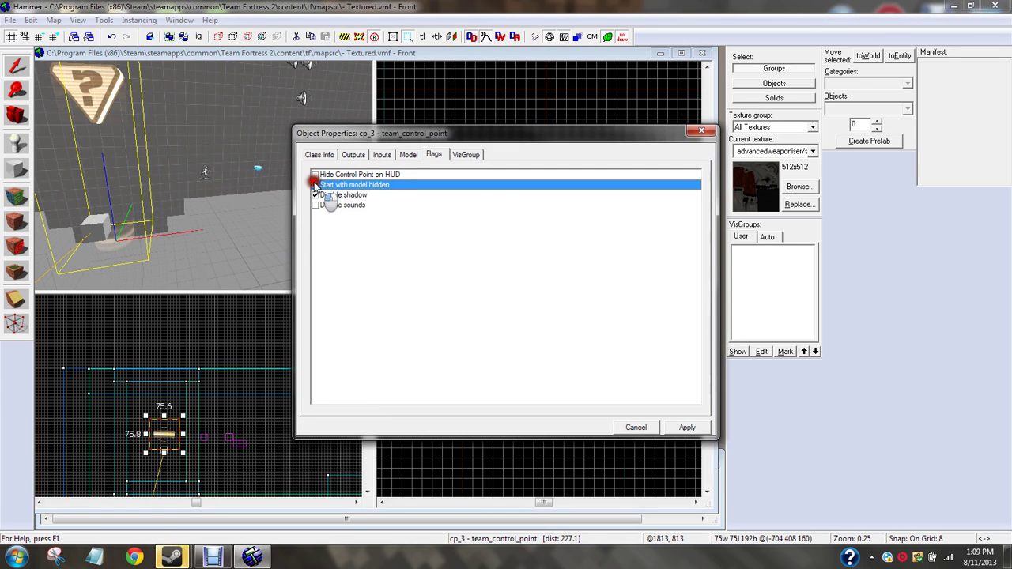
pyautogui.click(687, 427)
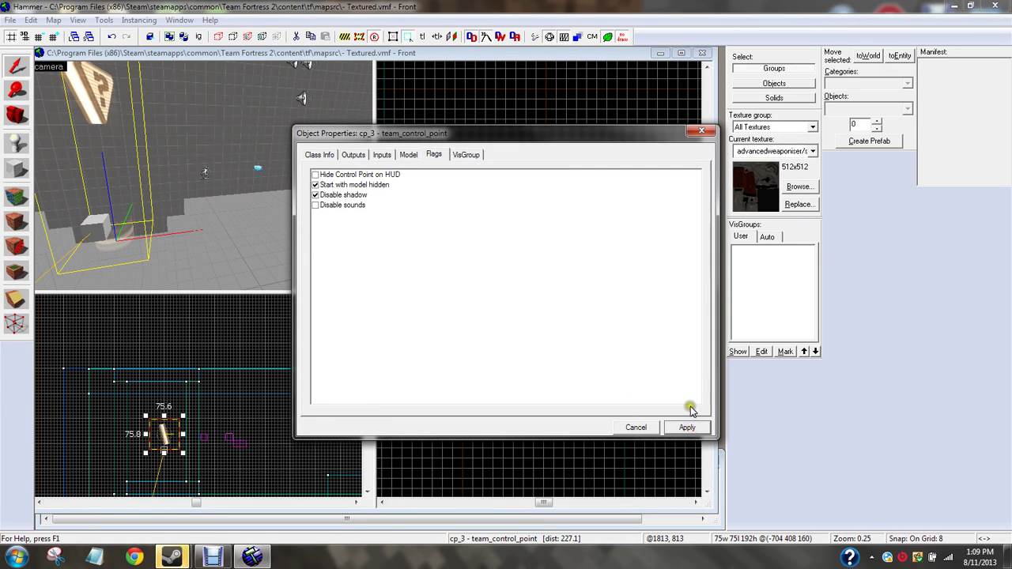
pyautogui.click(701, 131)
# - Examine the outputs of the path_36 path_track above the final capture platform, then close its properties
pyautogui.press('z')
pyautogui.press('s')
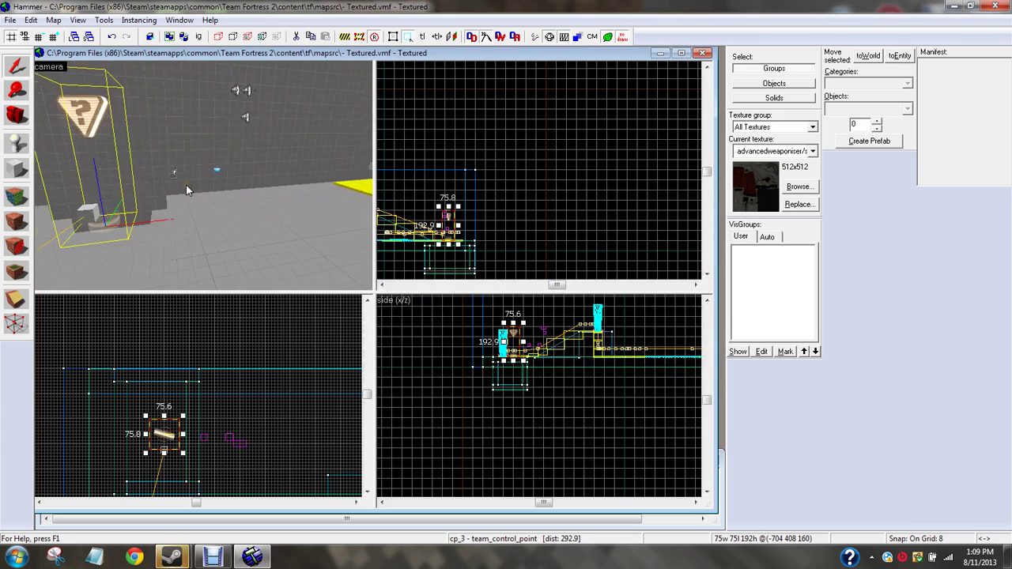
pyautogui.press('w')
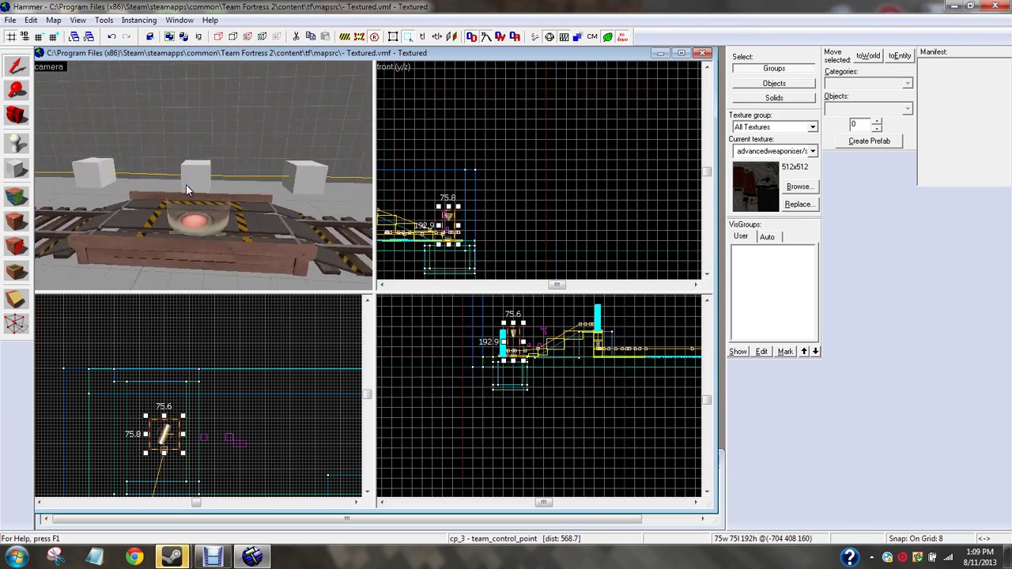
pyautogui.click(186, 190)
pyautogui.hotkey('alt', 'Return')
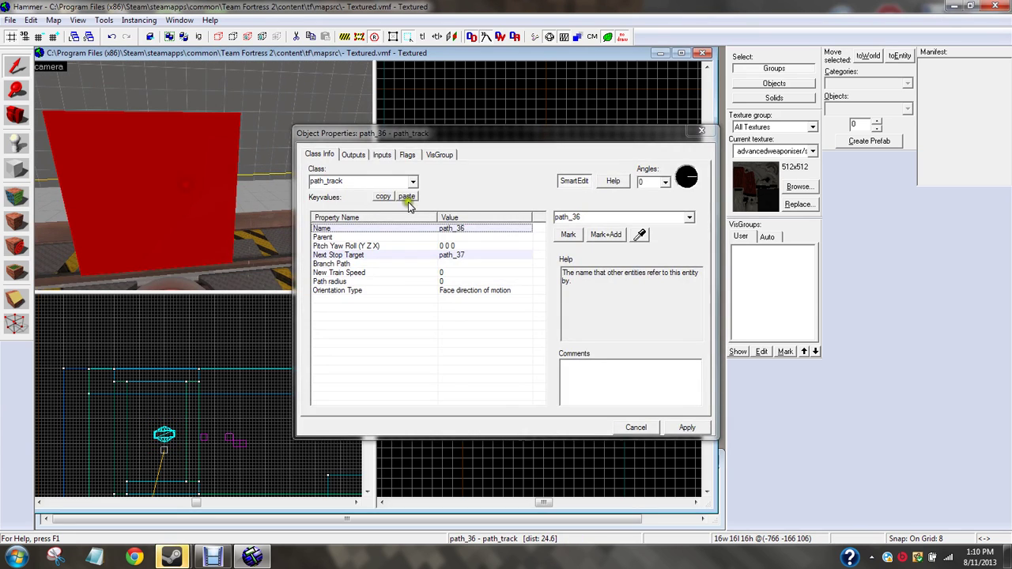
pyautogui.click(360, 157)
pyautogui.click(691, 133)
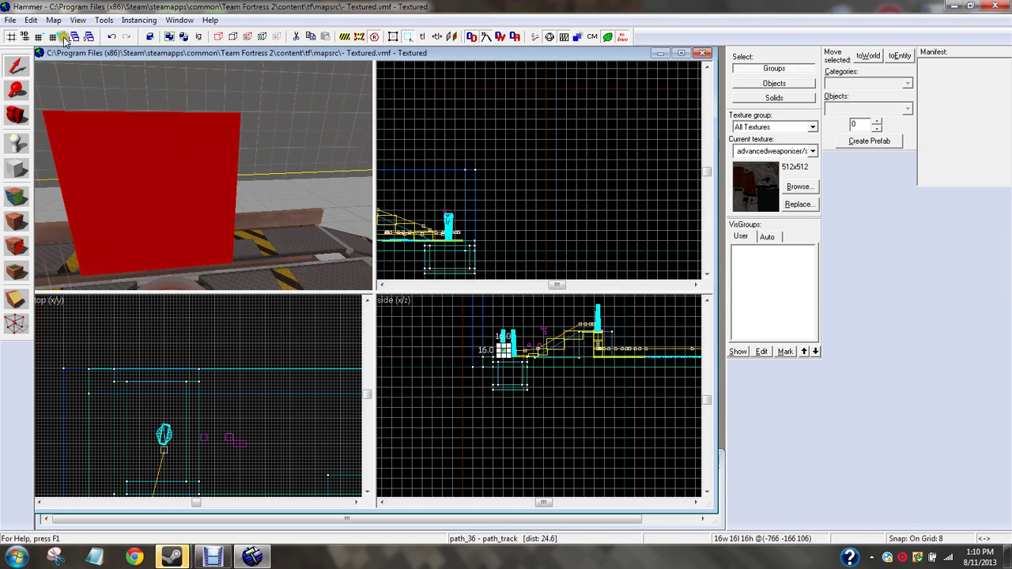
# - Begin opening another map file and browse to Local Disk (C:)
pyautogui.click(10, 20)
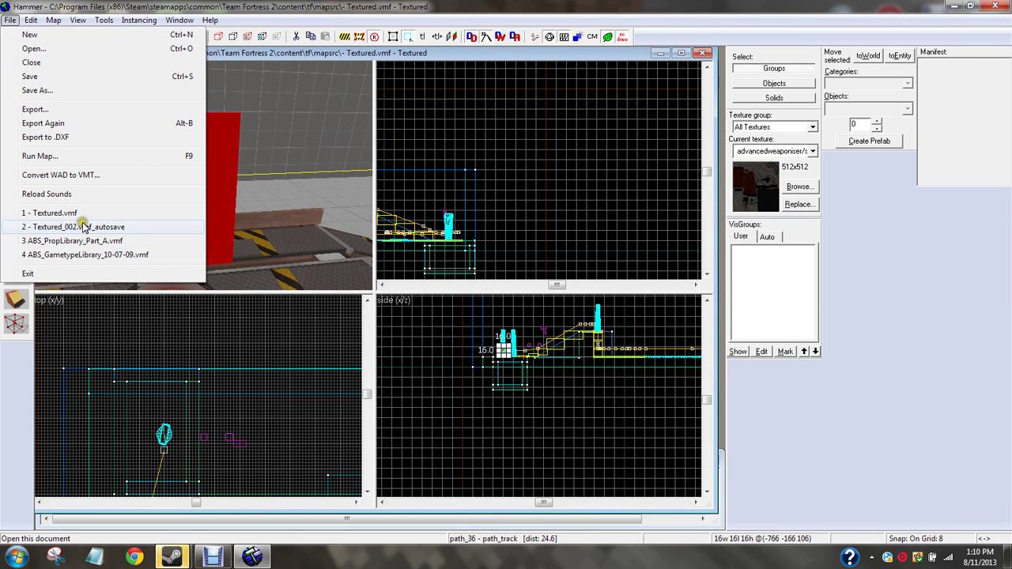
pyautogui.click(33, 49)
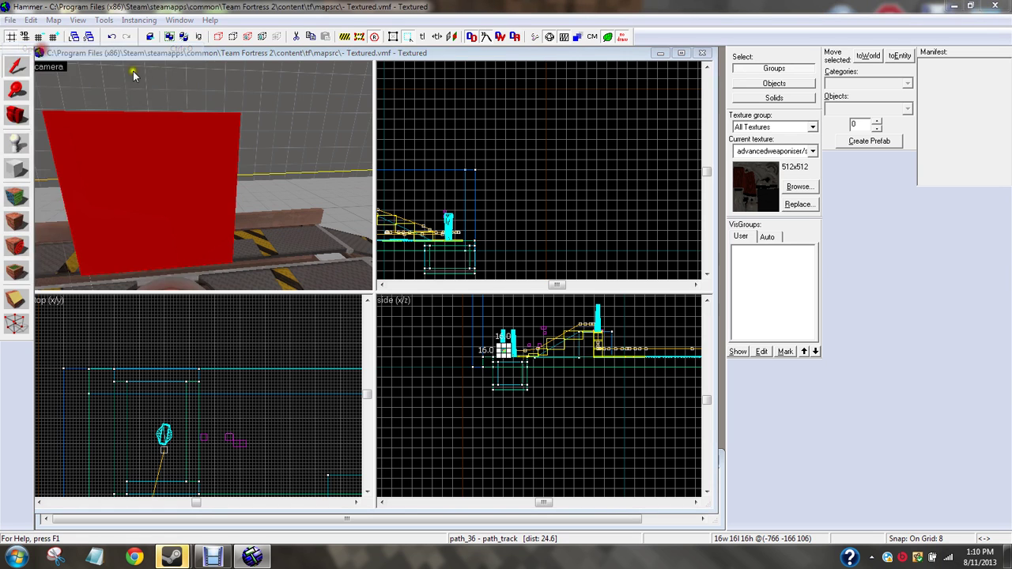
pyautogui.moveTo(98, 185); pyautogui.dragTo(103, 156)
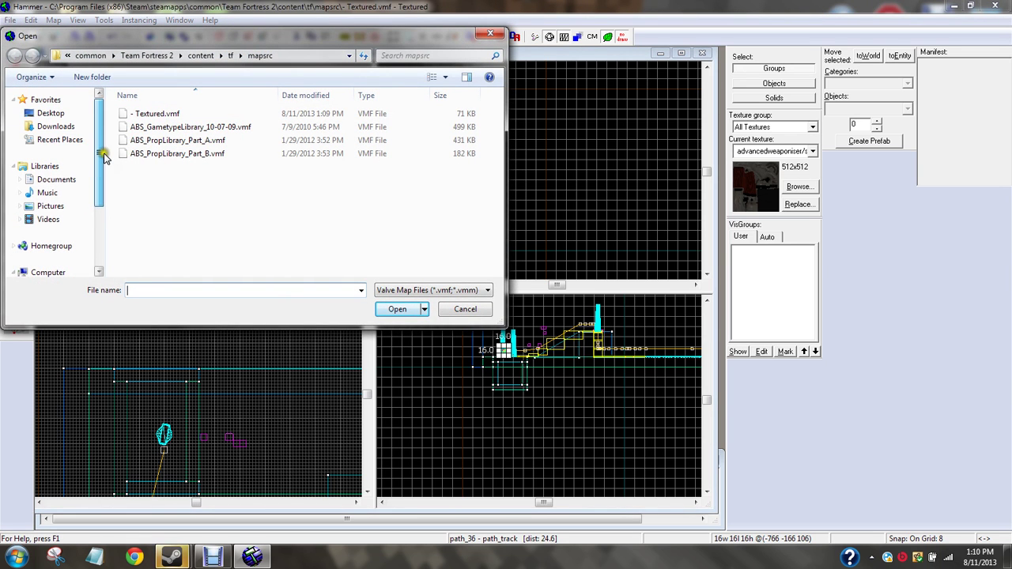
pyautogui.click(49, 114)
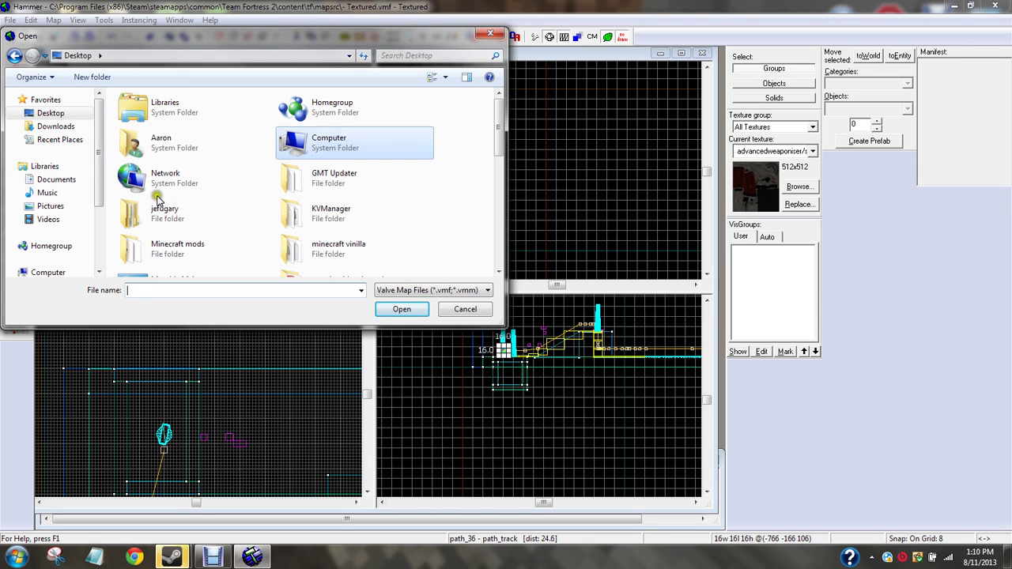
pyautogui.moveTo(101, 170); pyautogui.dragTo(100, 206)
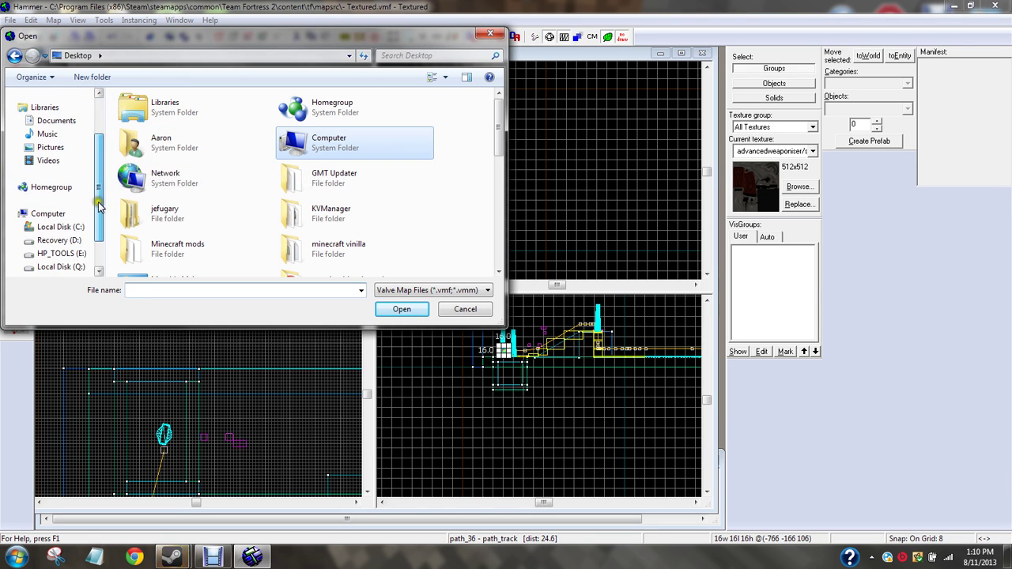
pyautogui.click(61, 228)
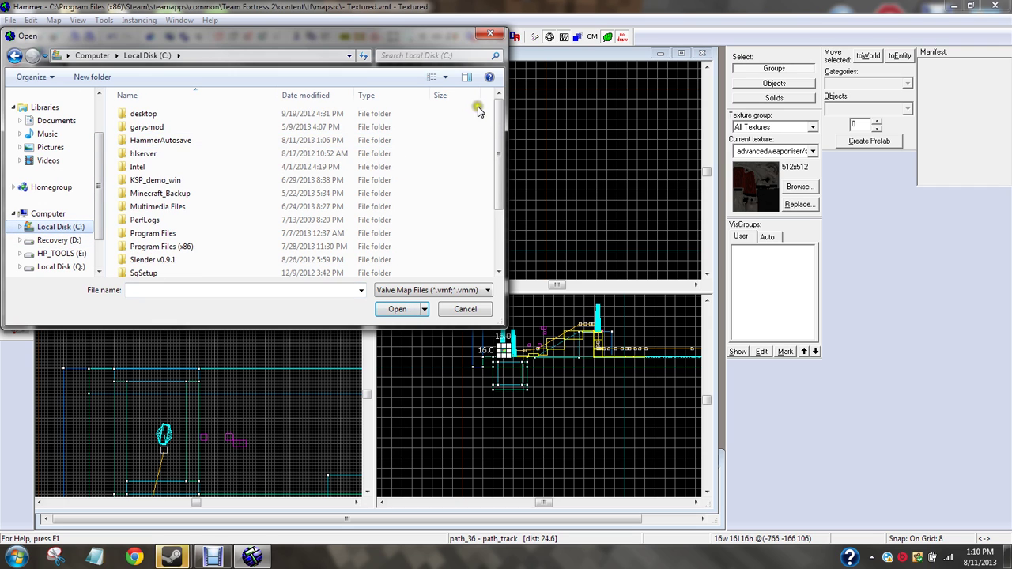
pyautogui.moveTo(497, 119); pyautogui.dragTo(499, 158)
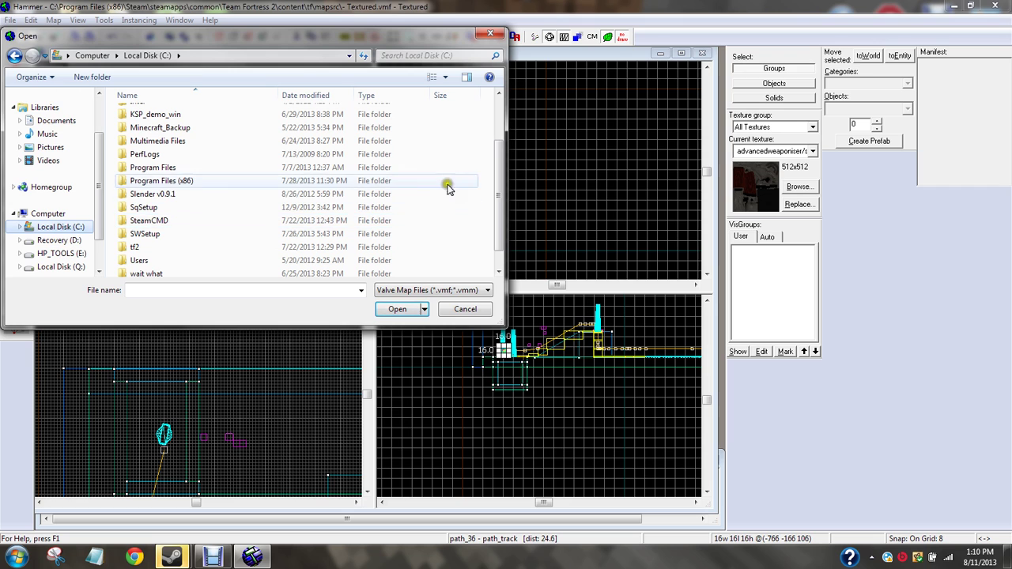
pyautogui.moveTo(498, 215); pyautogui.dragTo(500, 229)
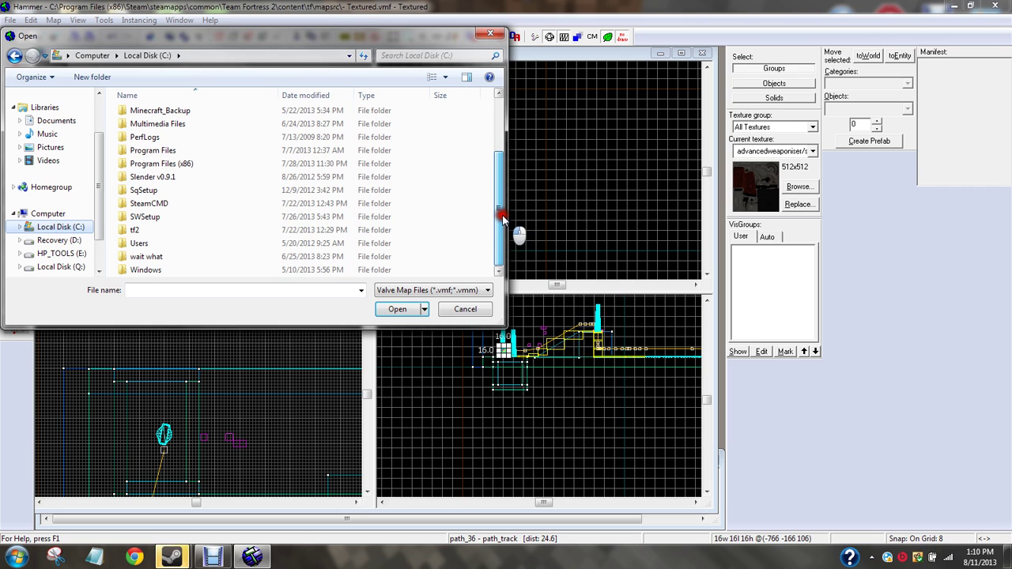
pyautogui.scroll(2, 506, 214)
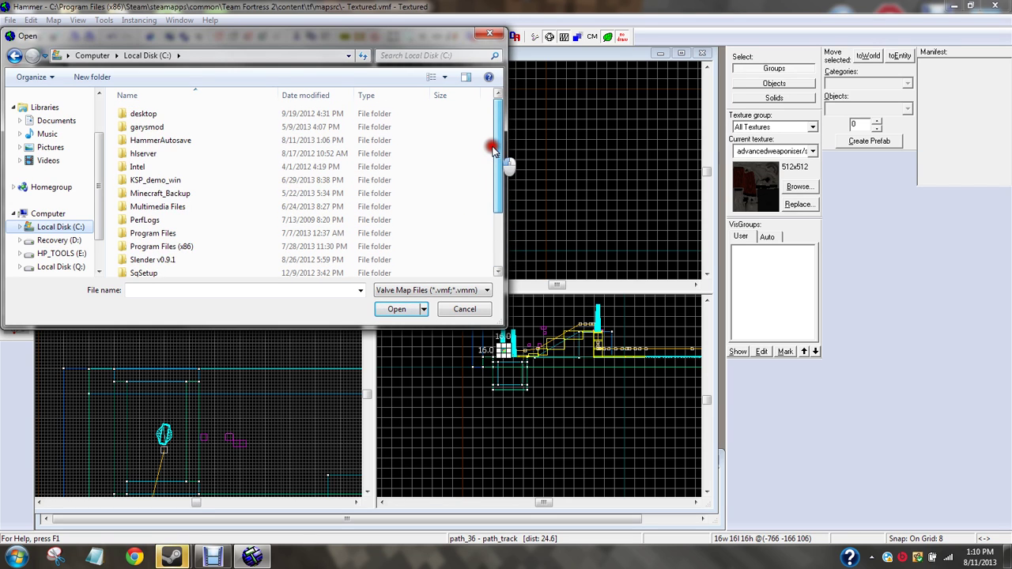
# - Browse to the steamapps folder inside Program Files (x86)\Steam
pyautogui.doubleClick(174, 247)
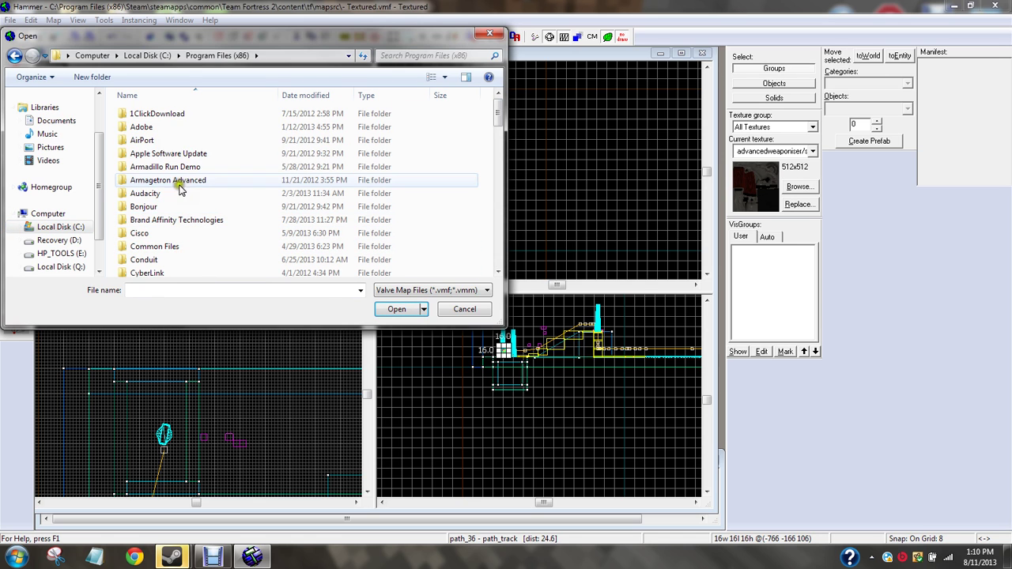
pyautogui.moveTo(497, 112); pyautogui.dragTo(500, 228)
pyautogui.click(172, 237)
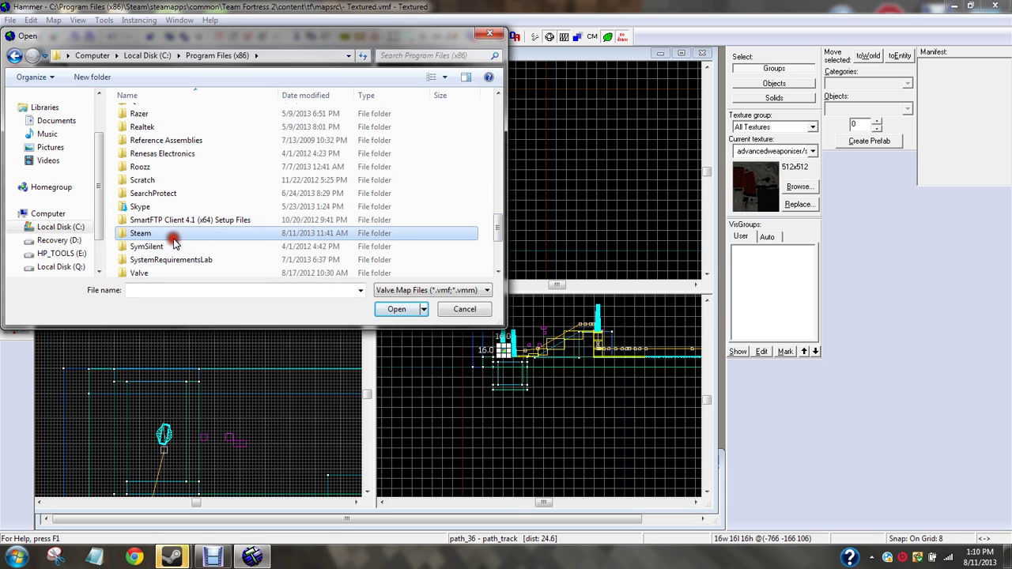
pyautogui.doubleClick(173, 237)
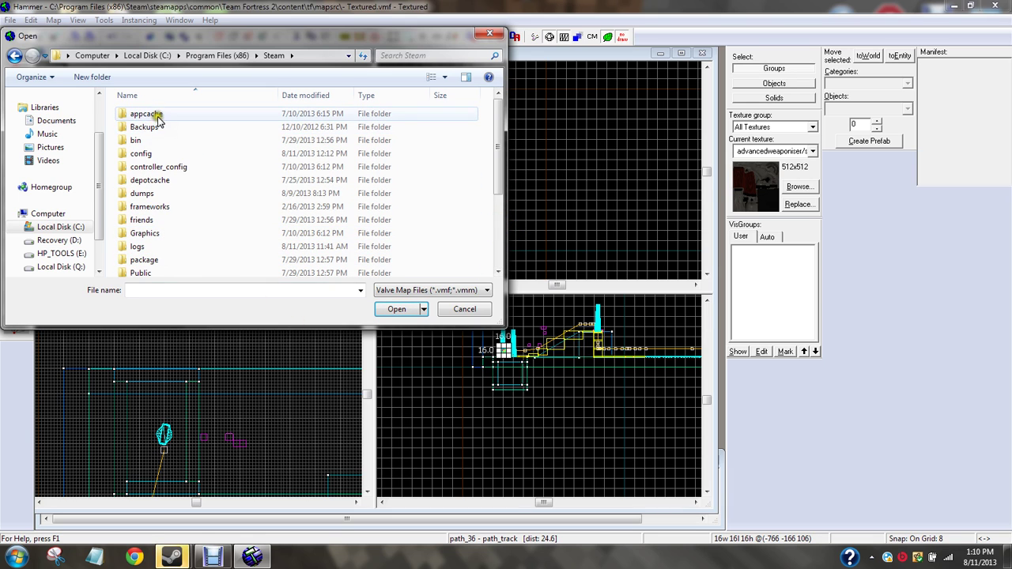
pyautogui.moveTo(502, 136); pyautogui.dragTo(489, 217)
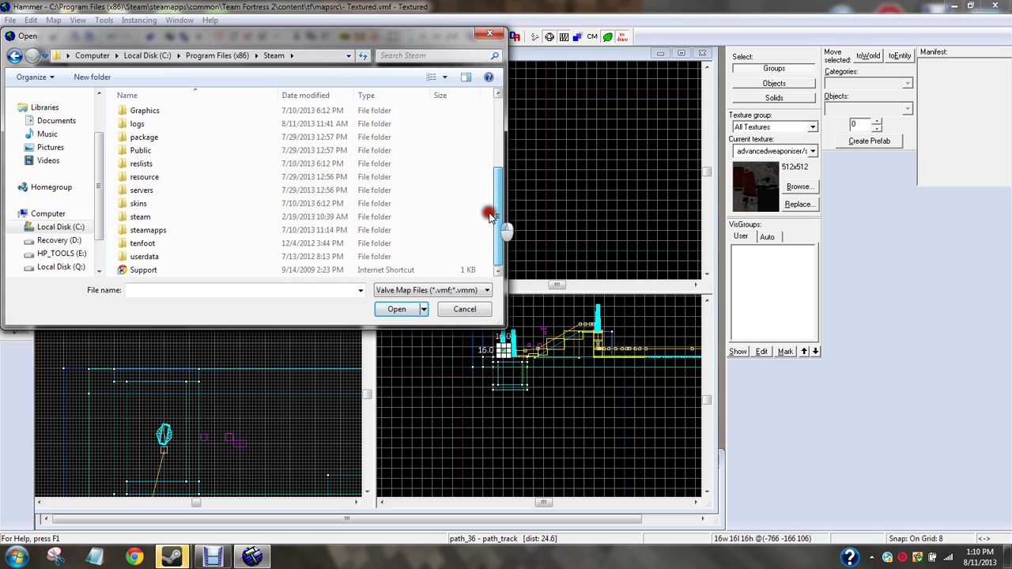
pyautogui.doubleClick(287, 230)
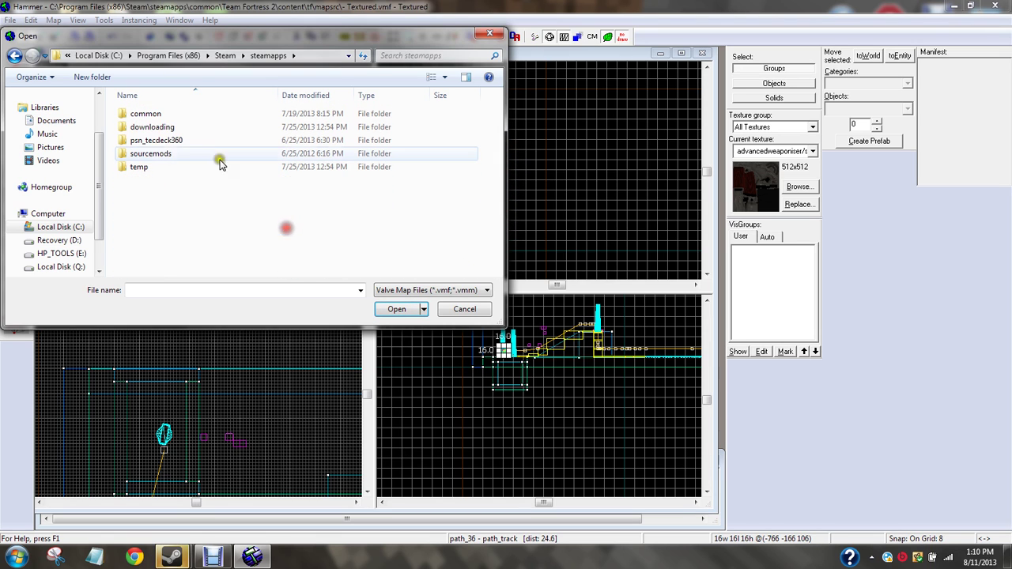
# - Browse into the Steam account's folder and open its sourcesdk_content subfolder
pyautogui.doubleClick(166, 140)
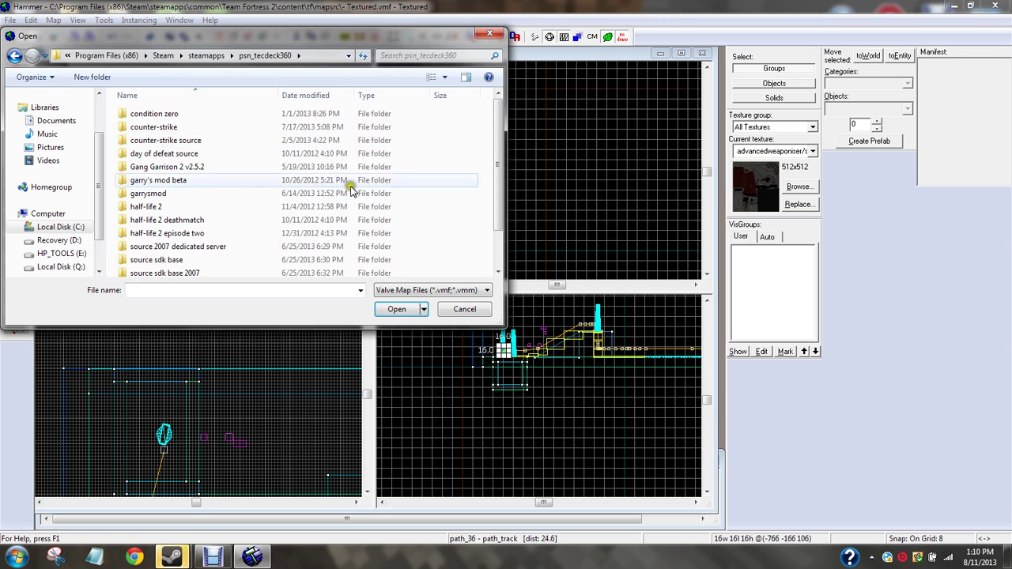
pyautogui.moveTo(491, 138); pyautogui.dragTo(494, 217)
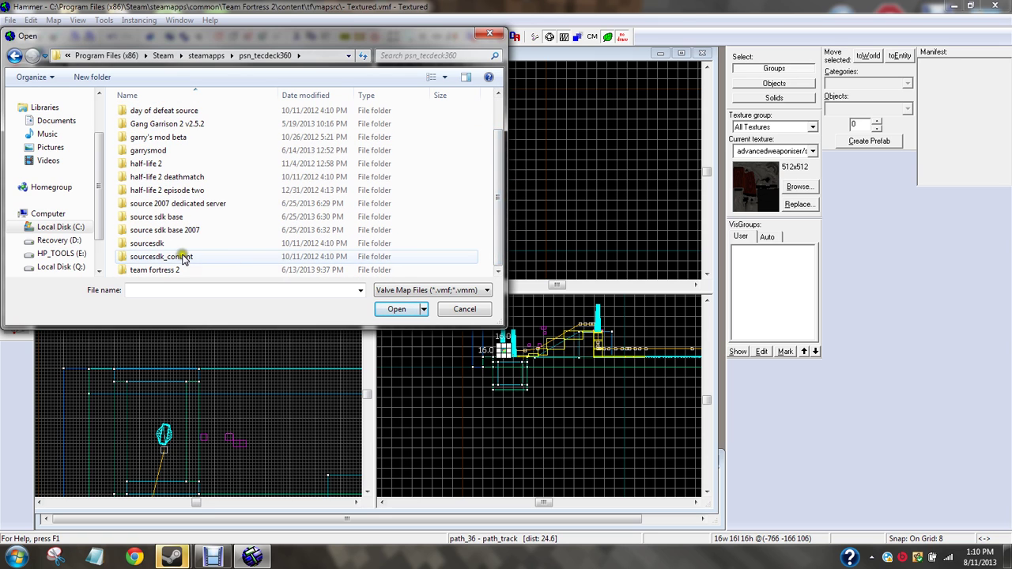
pyautogui.doubleClick(158, 245)
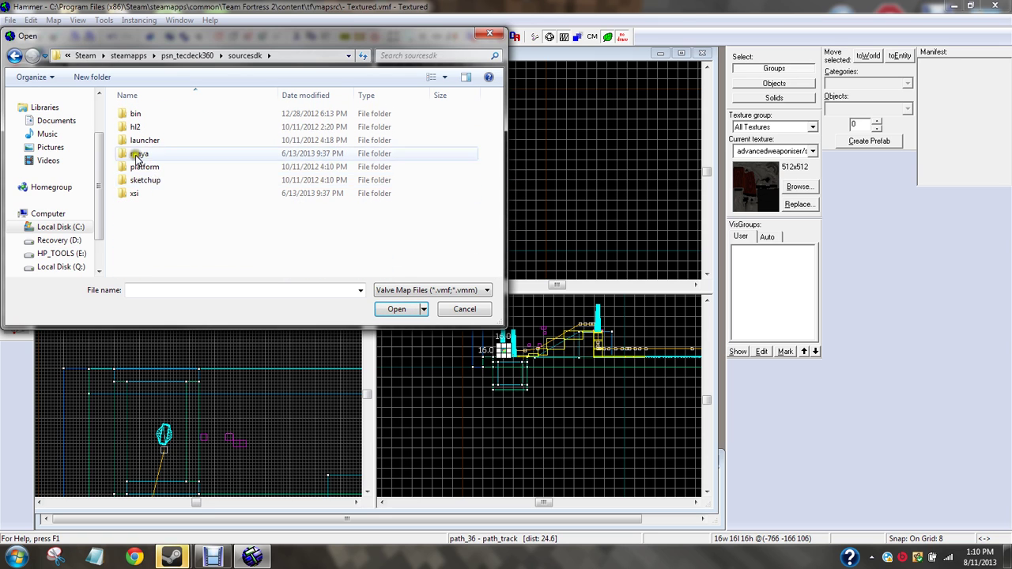
pyautogui.click(17, 54)
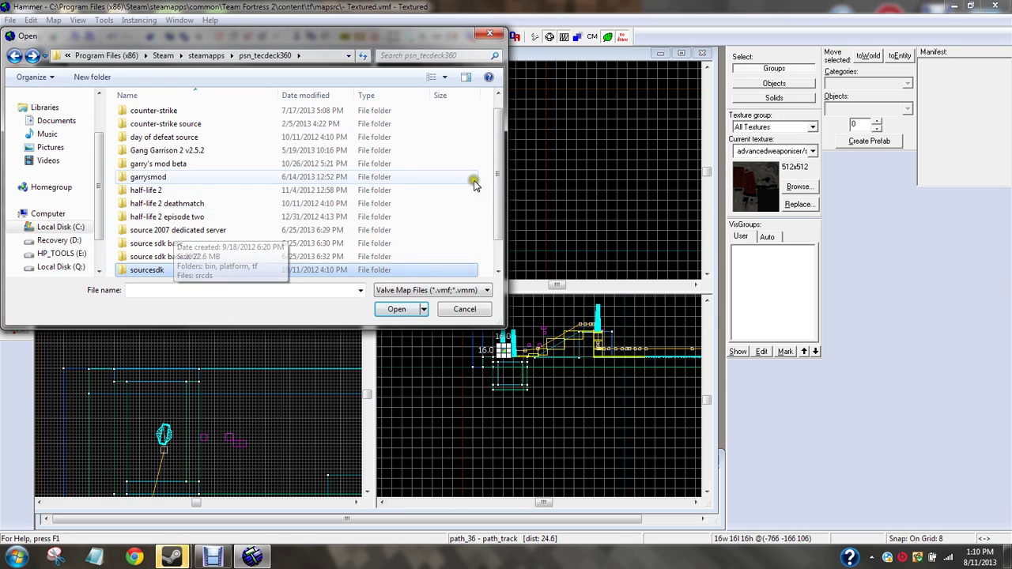
pyautogui.scroll(-1, 496, 206)
pyautogui.doubleClick(253, 264)
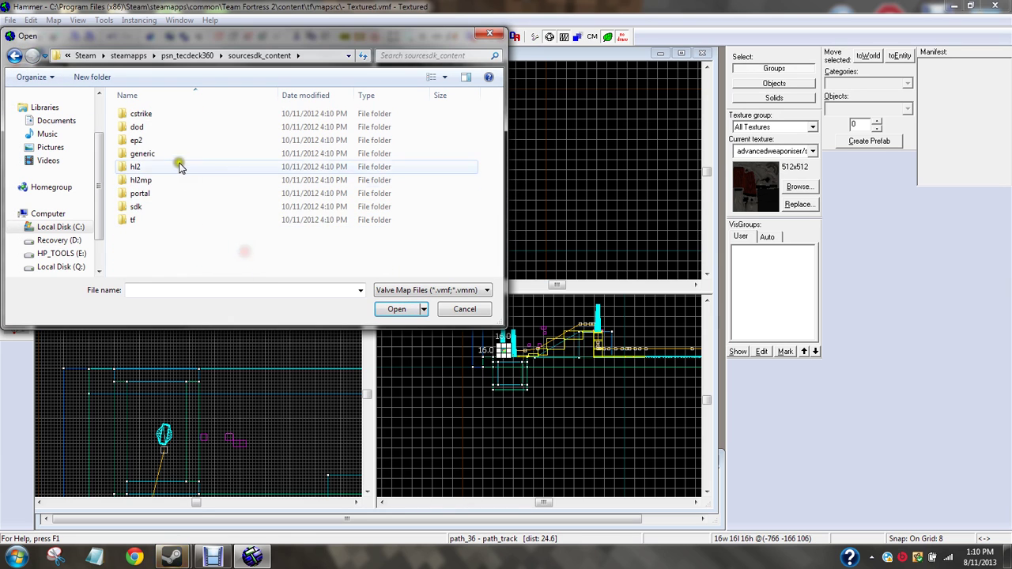
# - Open the map pl_moutain.vmf from the tf\mapsrc folder
pyautogui.click(164, 217)
pyautogui.doubleClick(164, 217)
pyautogui.doubleClick(150, 117)
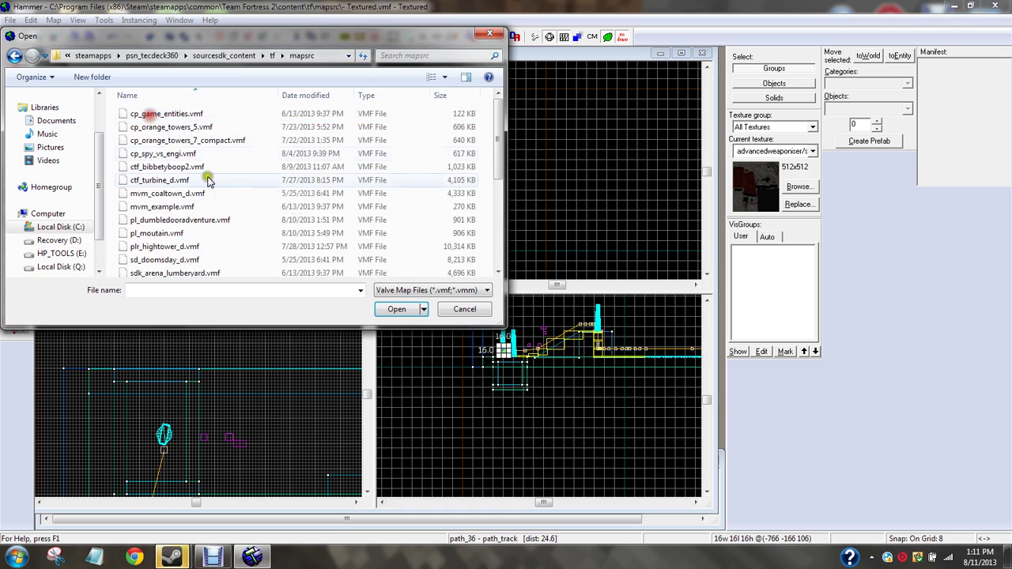
pyautogui.moveTo(494, 142)
pyautogui.mouseDown()
pyautogui.moveTo(493, 211)
pyautogui.moveTo(495, 136)
pyautogui.mouseUp()
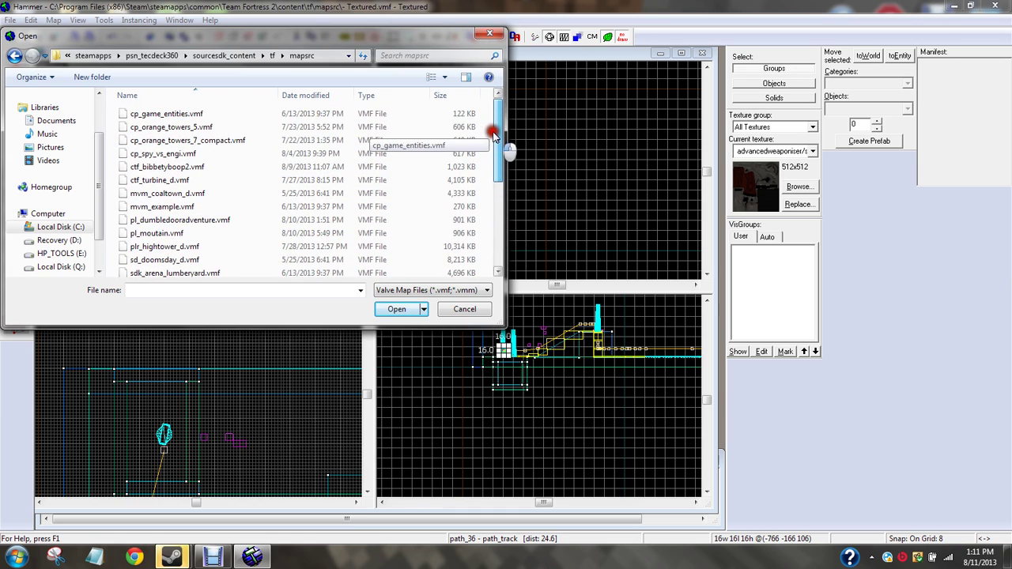
pyautogui.doubleClick(220, 233)
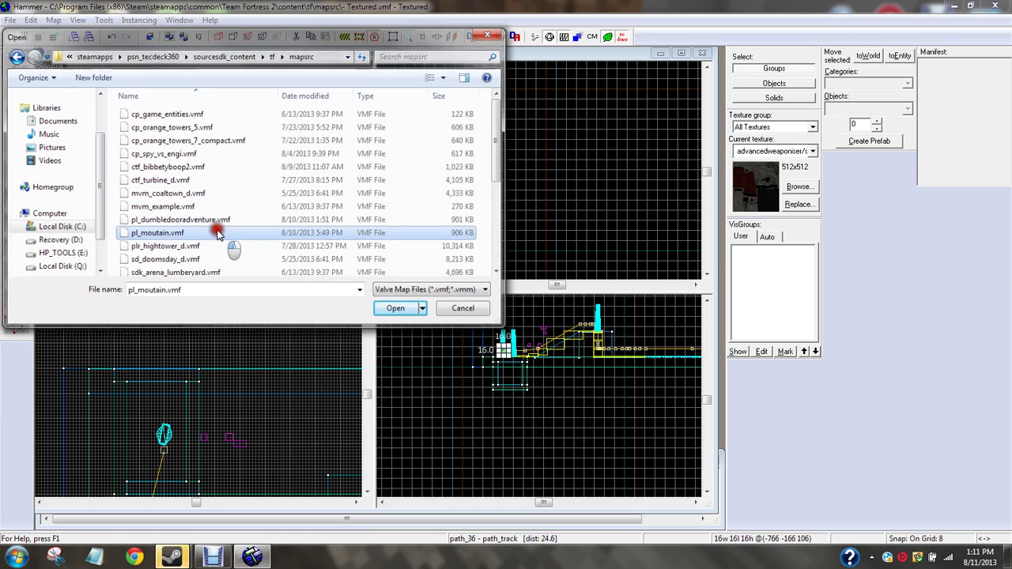
# - Open the outputs of the path_77 path_track at the control point in the pl_moutain map
pyautogui.press('z')
pyautogui.press('w')
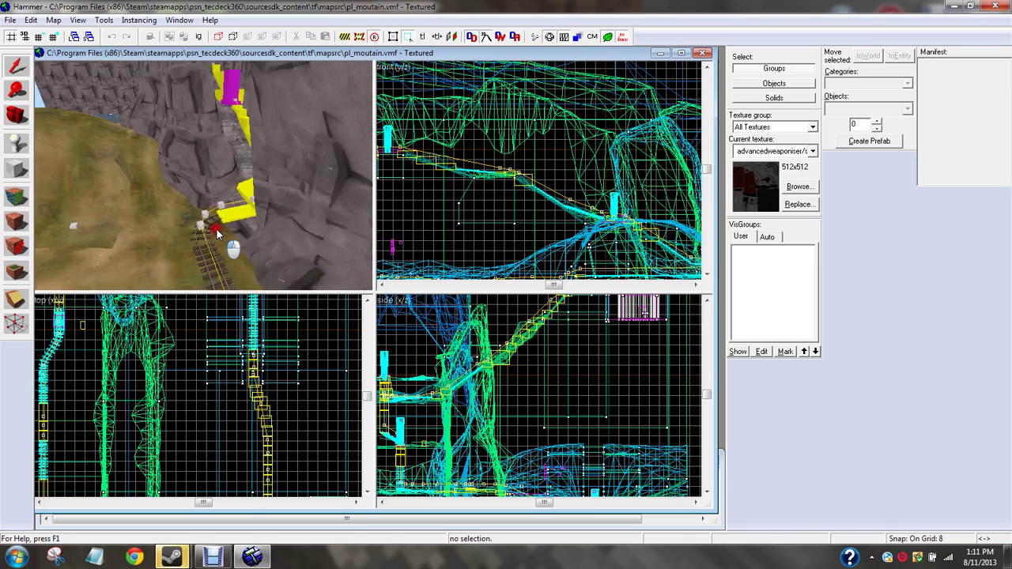
pyautogui.press('w')
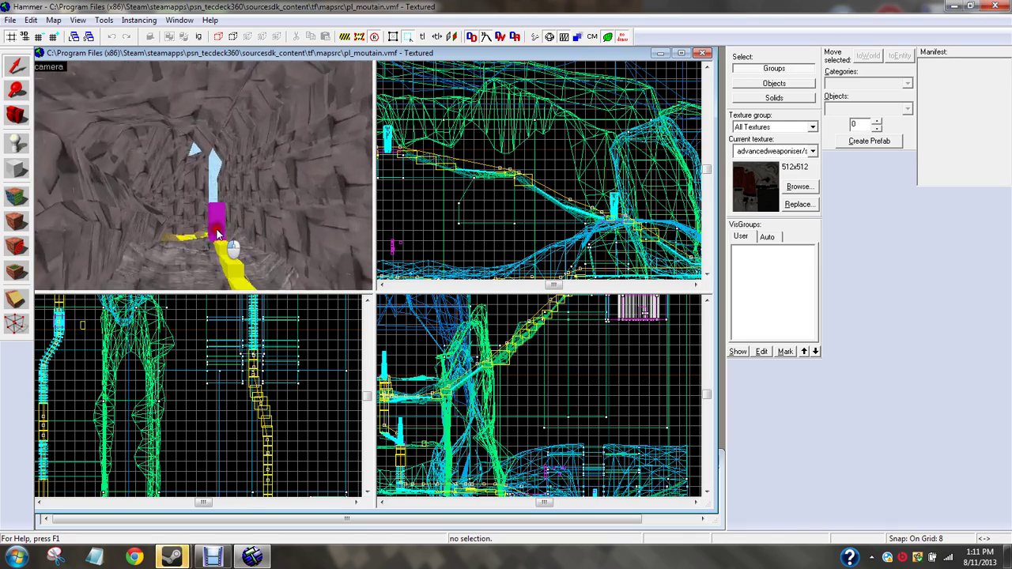
pyautogui.press('w')
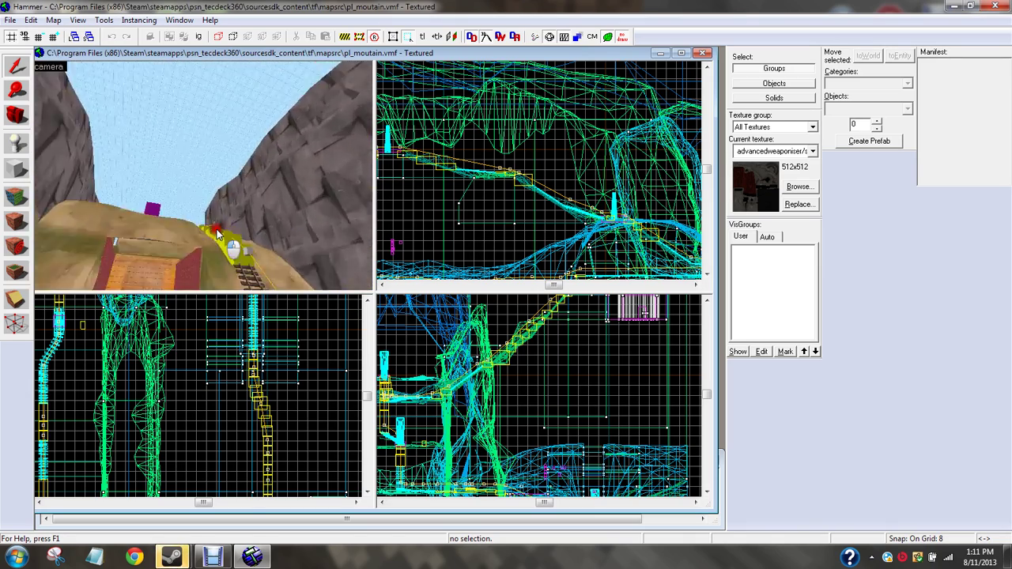
pyautogui.moveTo(216, 228); pyautogui.dragTo(216, 228)
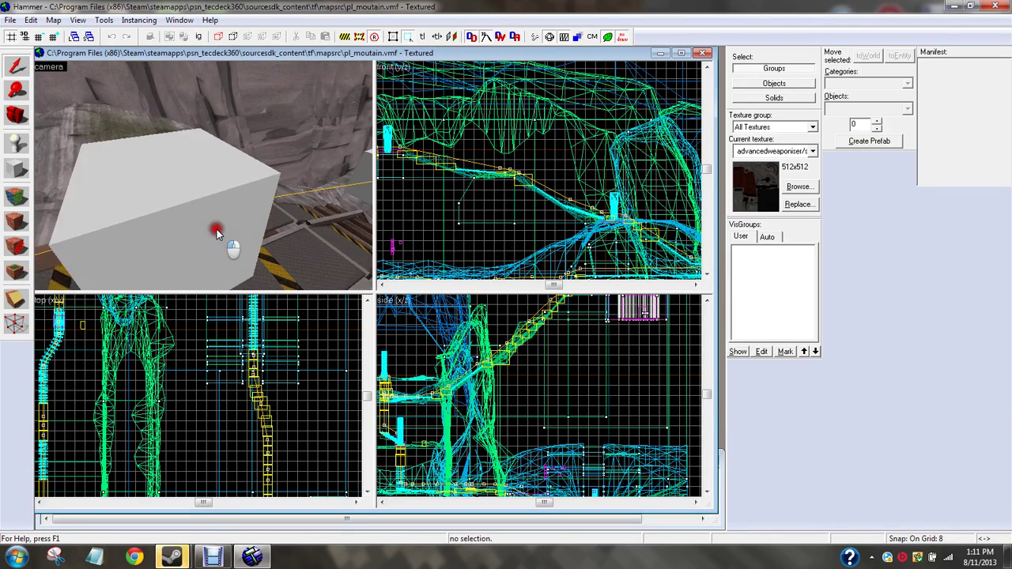
pyautogui.click(216, 227)
pyautogui.hotkey('alt', 'Return')
pyautogui.click(366, 154)
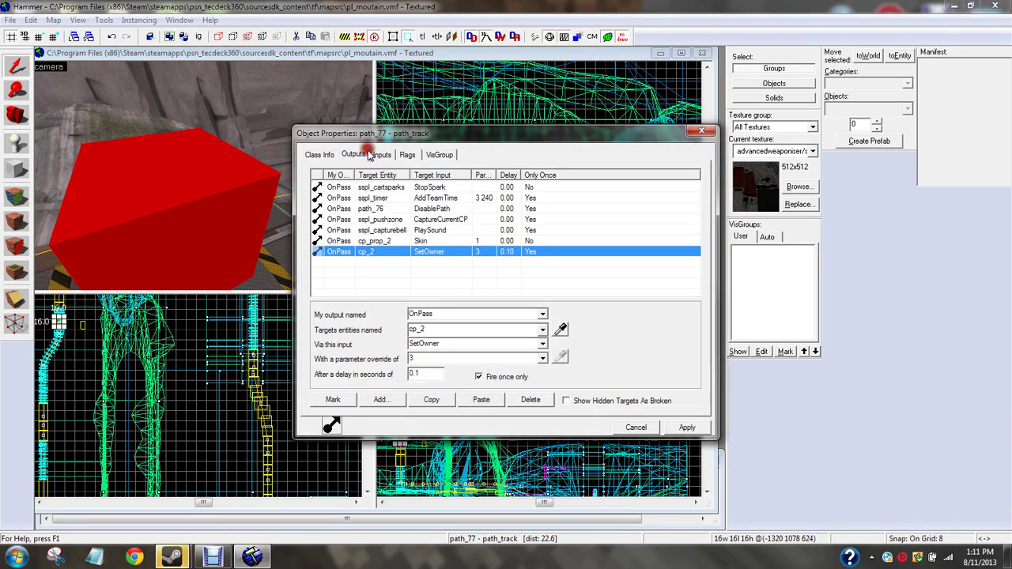
# - Copy all of path_77's OnPass outputs, from sspl_cartsparks StopSpark through cp_2 SetOwner, and close its properties
pyautogui.click(349, 187)
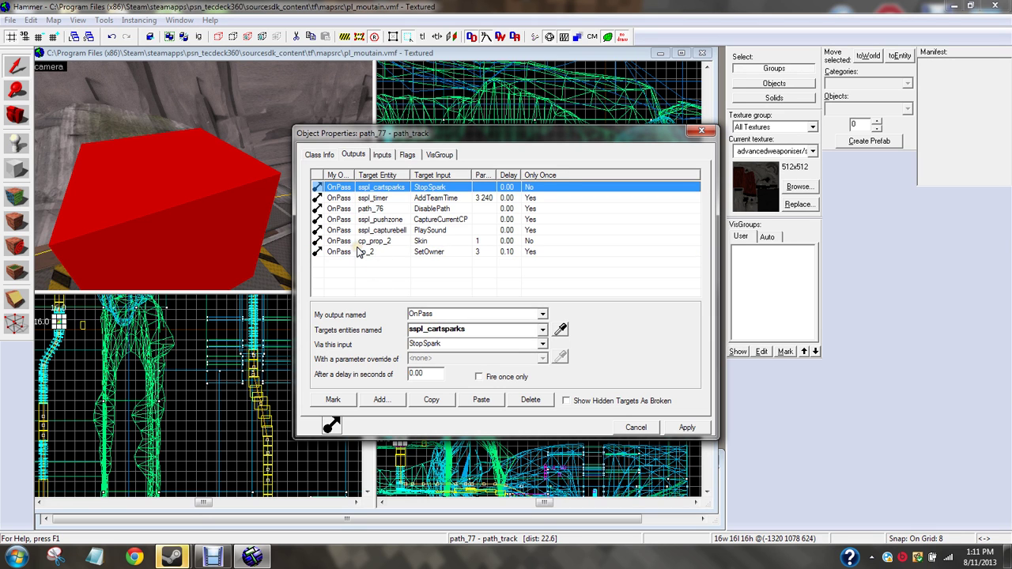
pyautogui.keyDown('shift'); pyautogui.click(357, 252); pyautogui.keyUp('shift')
pyautogui.click(435, 400)
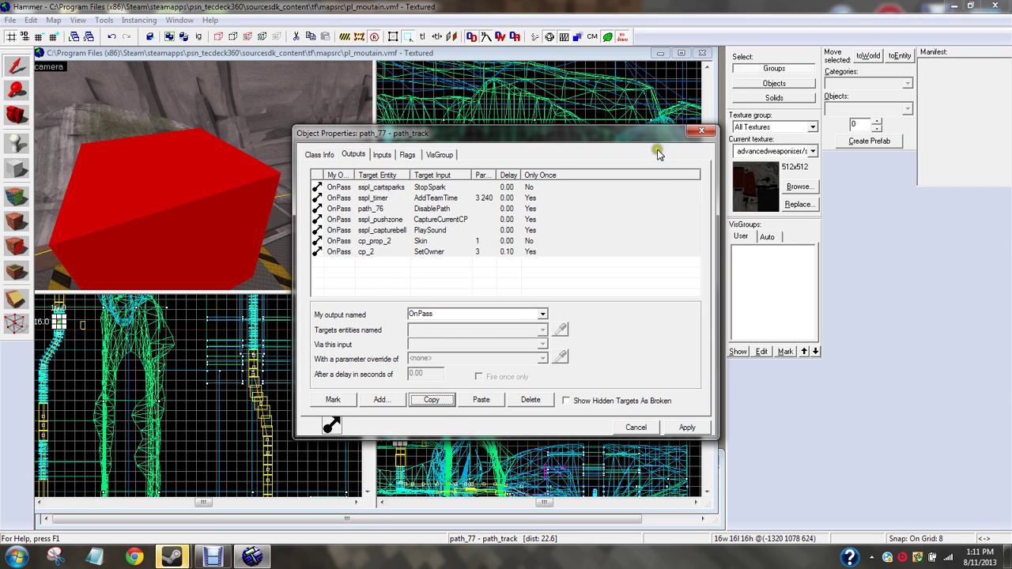
pyautogui.click(701, 126)
# - Reopen the recent map "- Textured.vmf" and accept renaming the map loaded from the autosave file
pyautogui.click(10, 20)
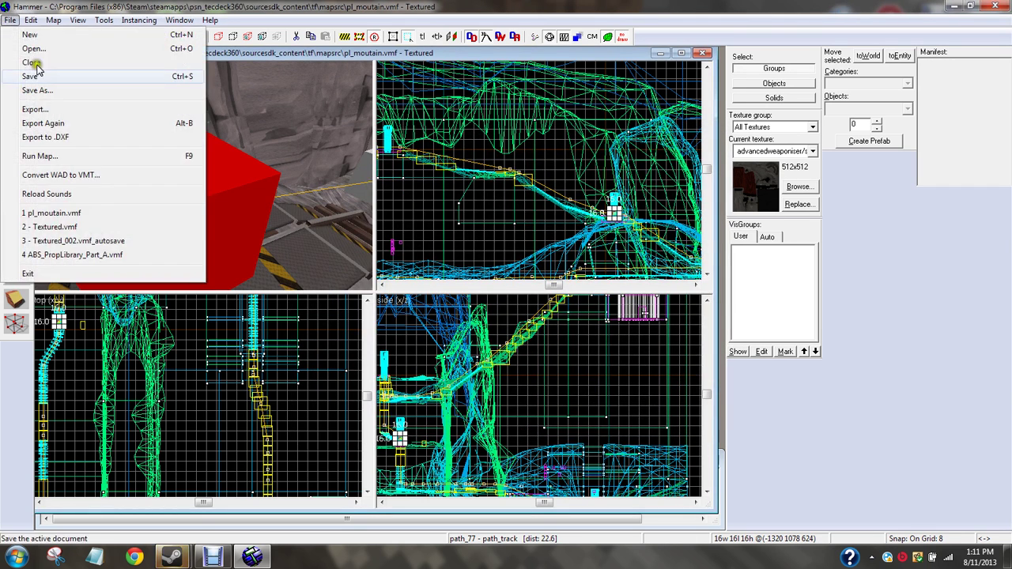
pyautogui.click(82, 228)
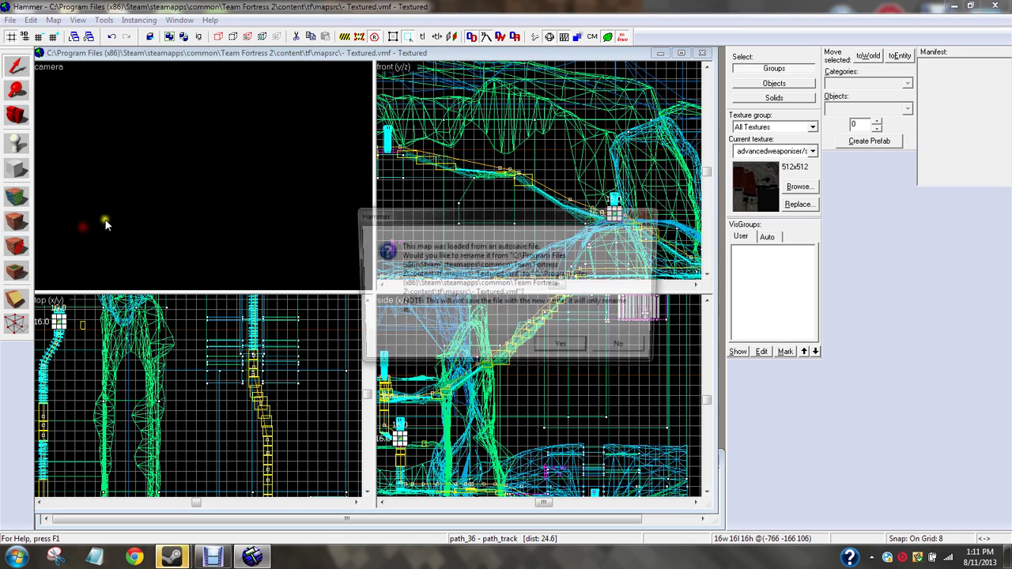
pyautogui.click(562, 348)
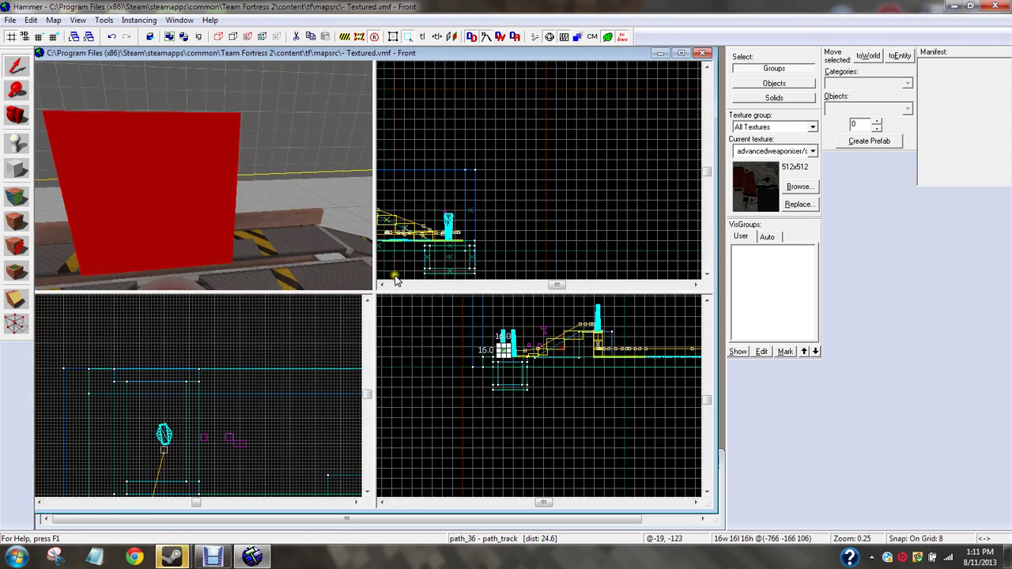
# - Paste the copied outputs into the path_36 path_track above the final control point
pyautogui.doubleClick(178, 200)
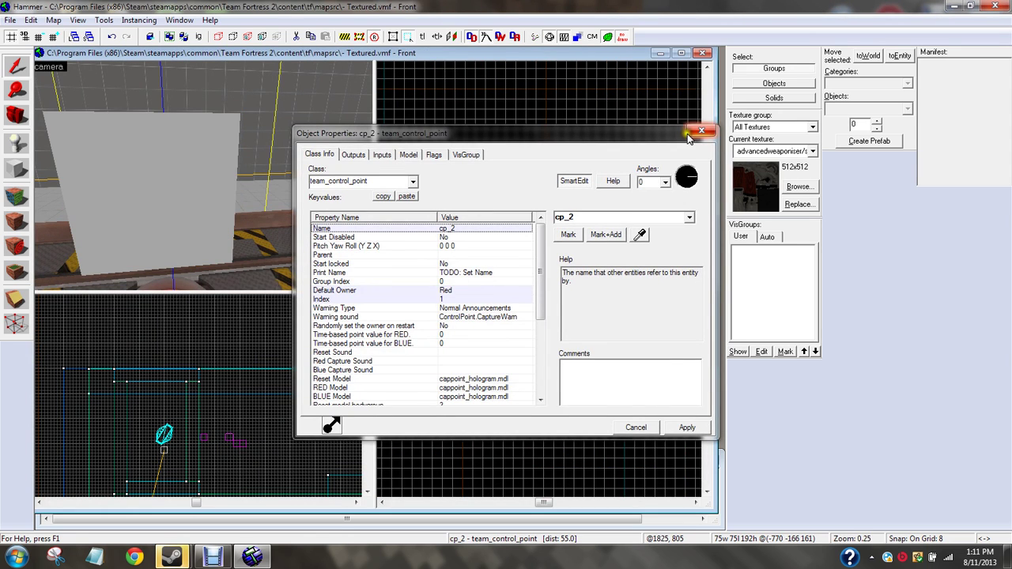
pyautogui.click(701, 131)
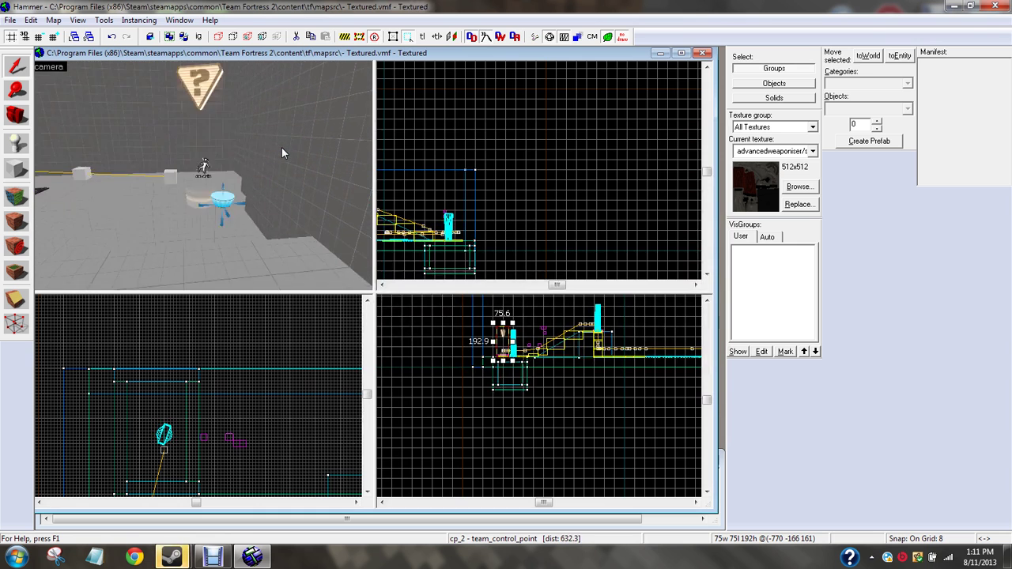
pyautogui.press('w')
pyautogui.press('z')
pyautogui.click(278, 147)
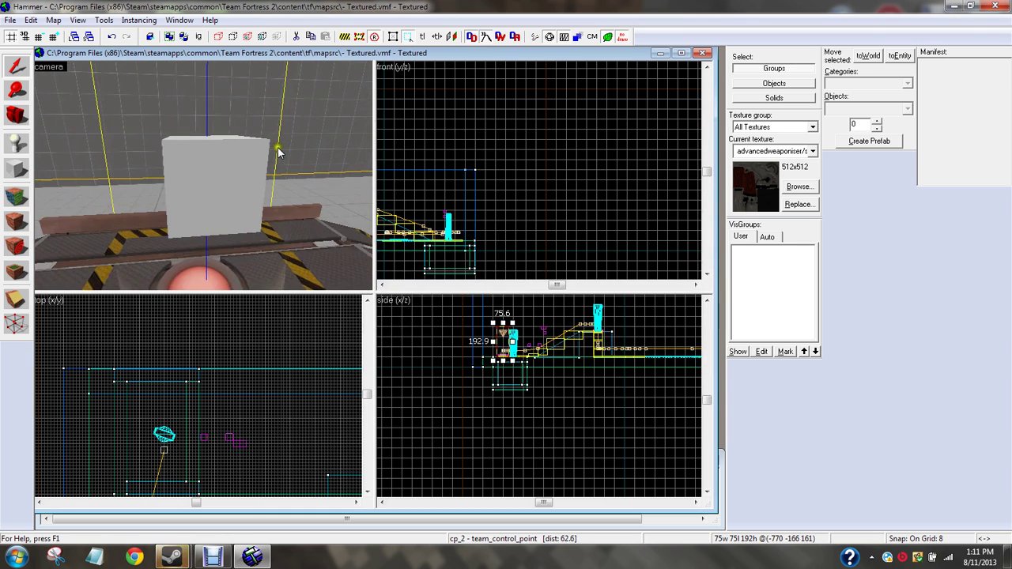
pyautogui.doubleClick(213, 173)
pyautogui.click(362, 154)
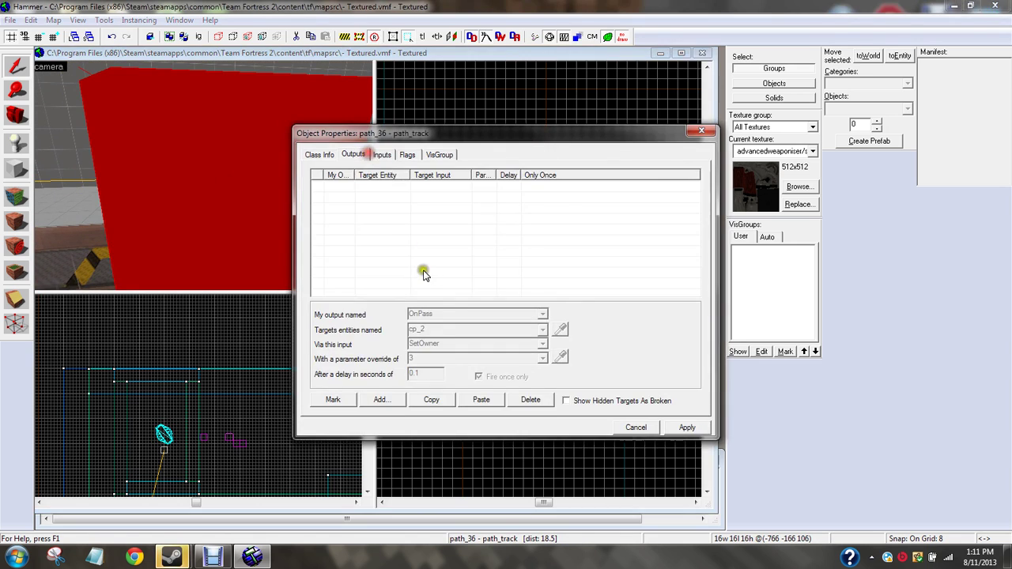
pyautogui.click(475, 402)
# - Change the target entity of path_36's DisablePath output to path_35
pyautogui.click(357, 241)
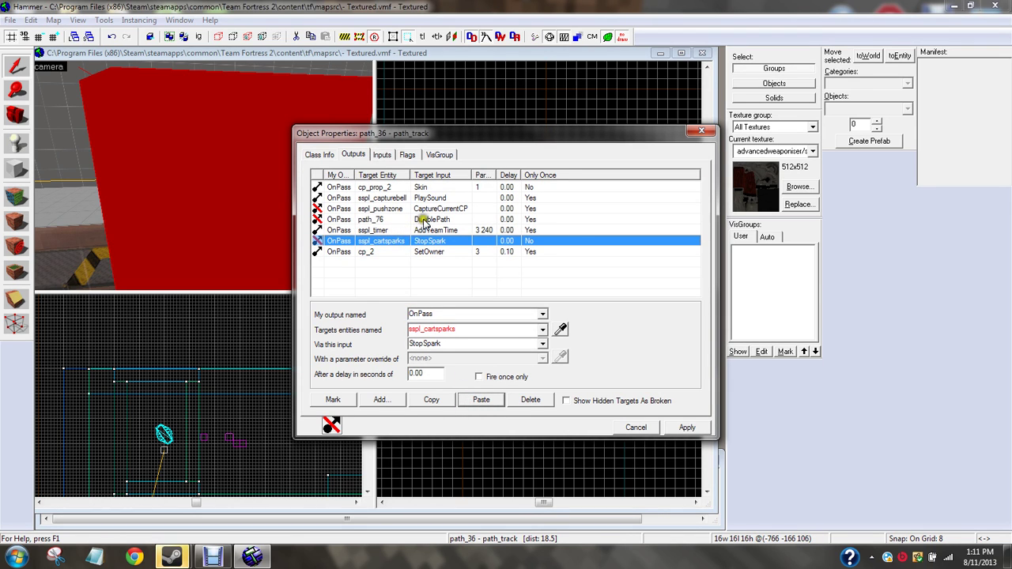
pyautogui.click(423, 219)
pyautogui.click(443, 332)
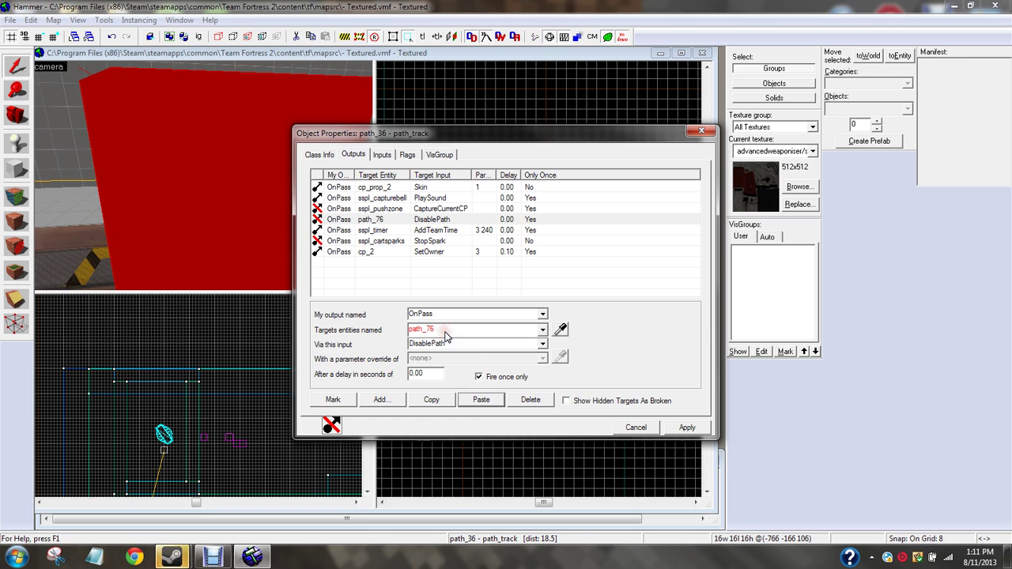
pyautogui.press('Return')
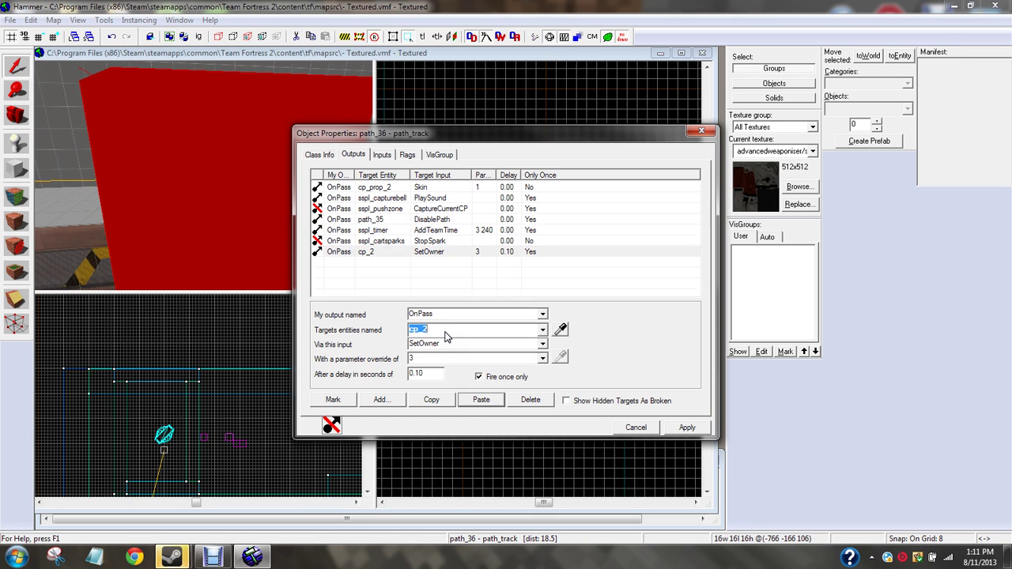
# - Review the targets of path_36's SetOwner, Skin and PlaySound outputs against the final control point
pyautogui.click(380, 254)
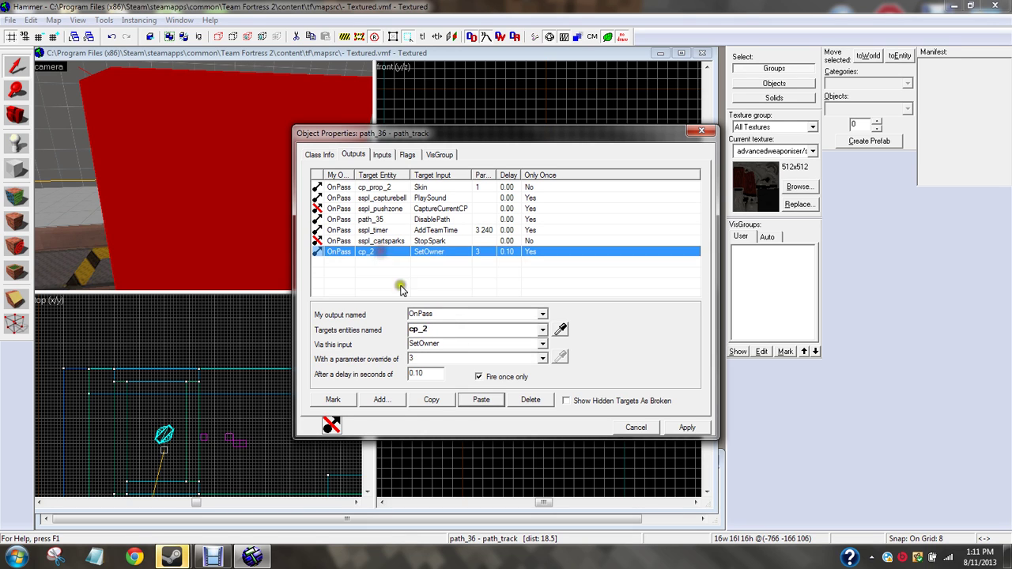
pyautogui.doubleClick(433, 331)
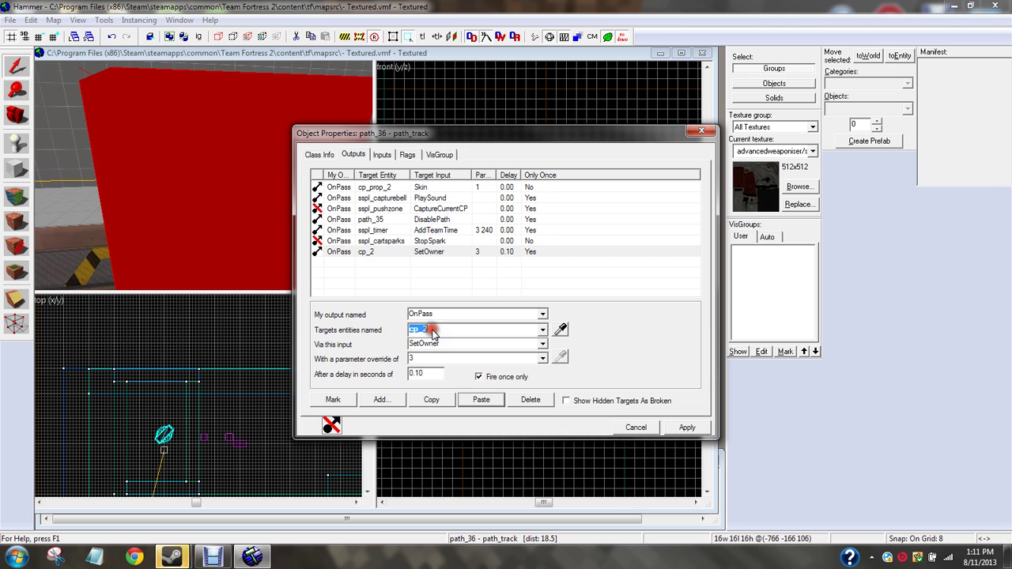
pyautogui.click(388, 255)
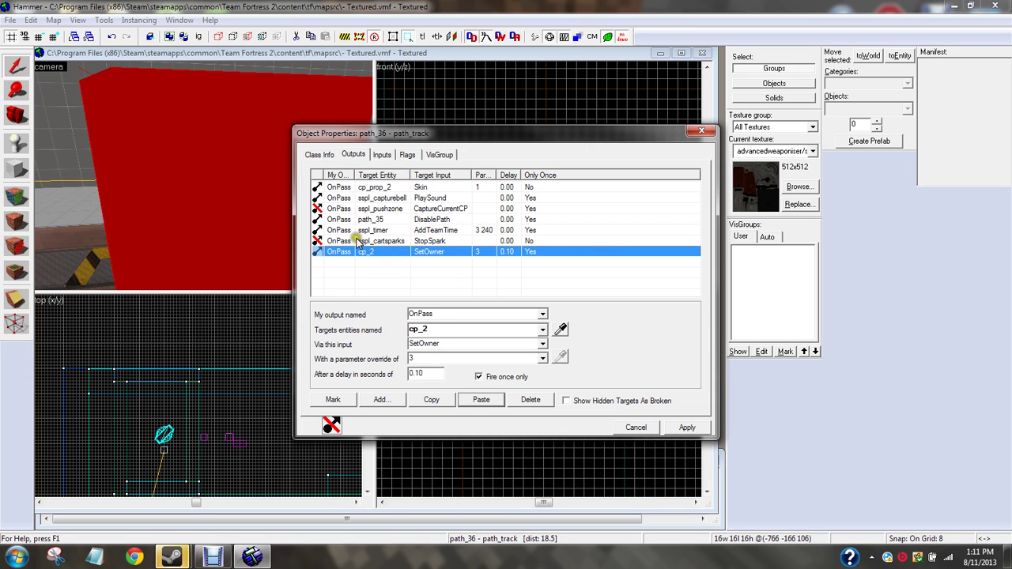
pyautogui.doubleClick(425, 332)
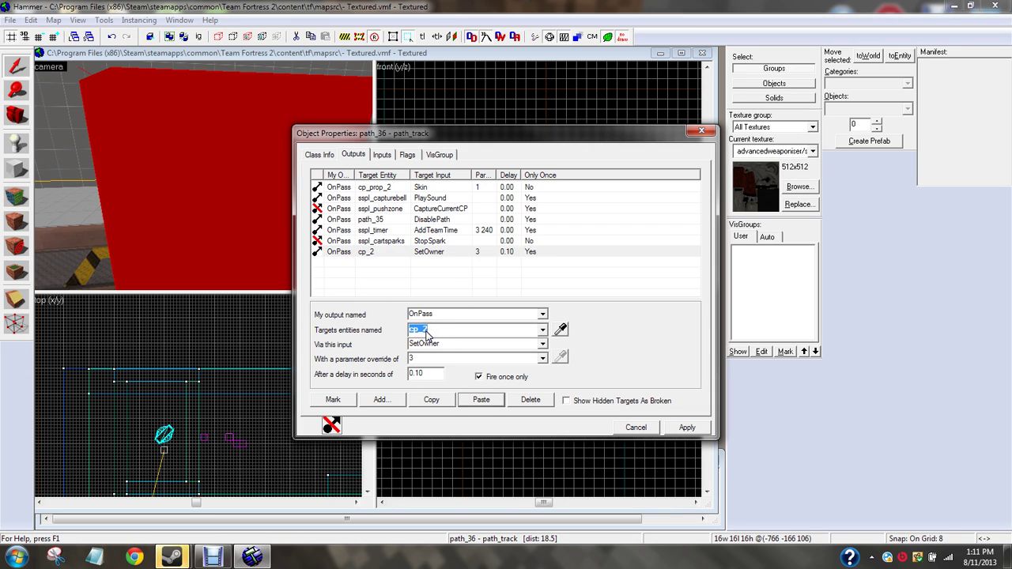
pyautogui.scroll(-2, 197, 218)
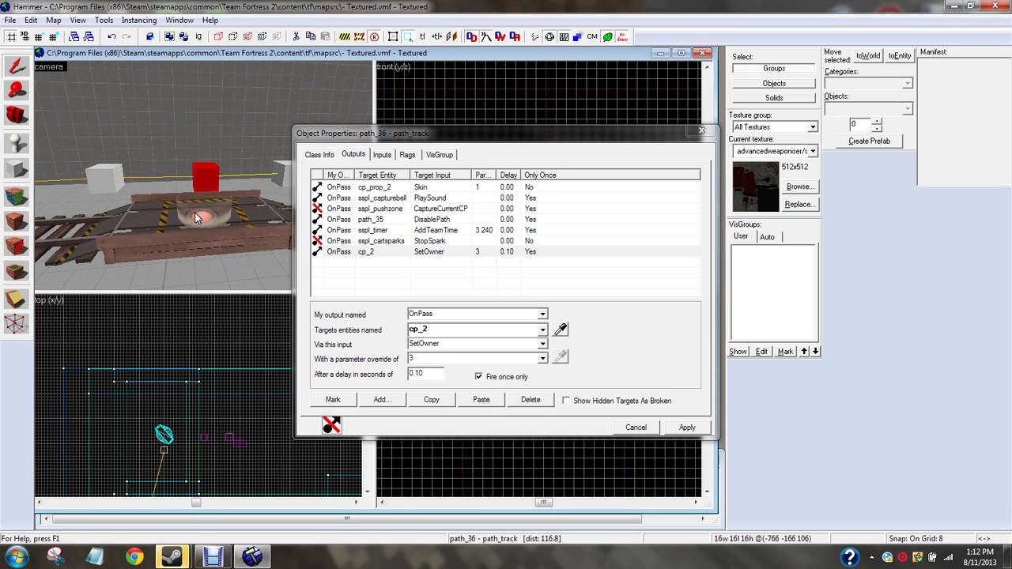
pyautogui.scroll(4, 197, 218)
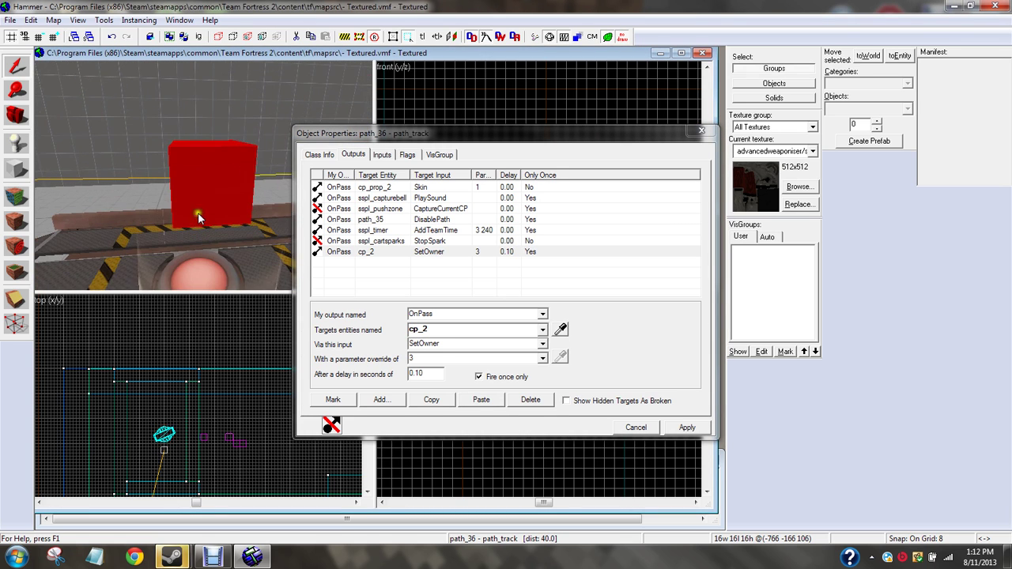
pyautogui.click(359, 189)
pyautogui.click(360, 198)
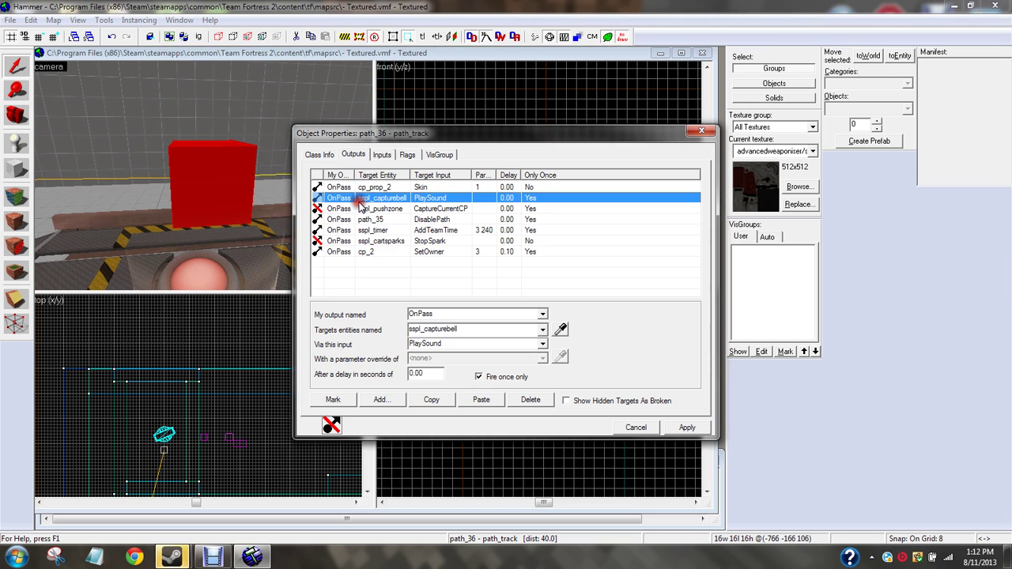
# - Retarget path_36's CaptureCurrentCP output from sspl_pushzone to the capture_area entity
pyautogui.click(358, 209)
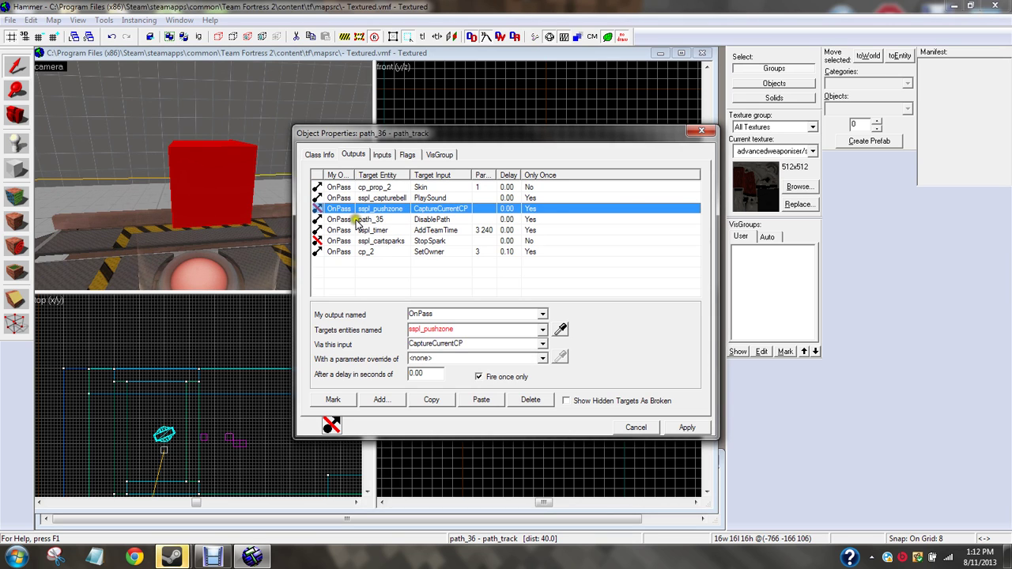
pyautogui.click(544, 331)
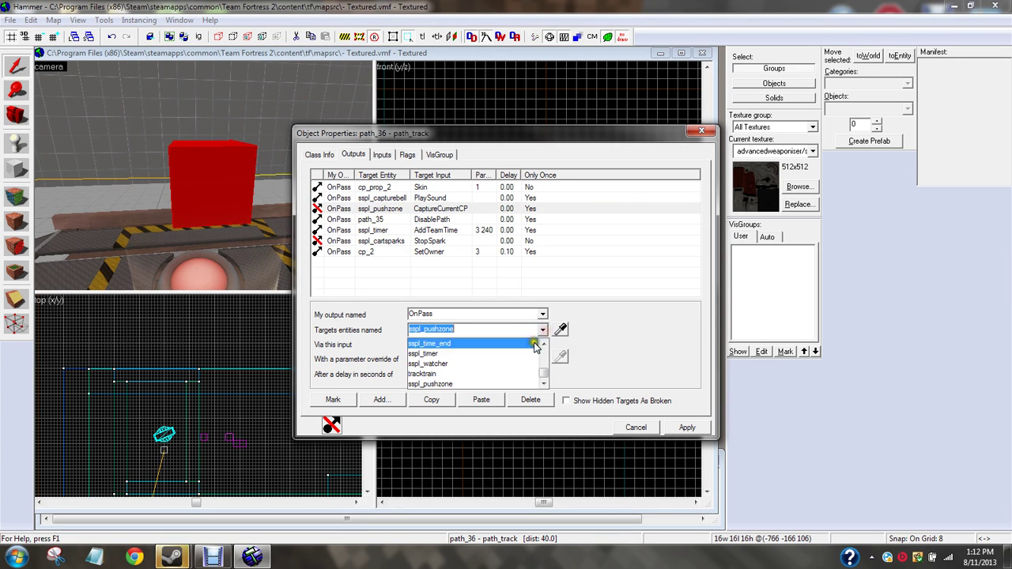
pyautogui.write('cap')
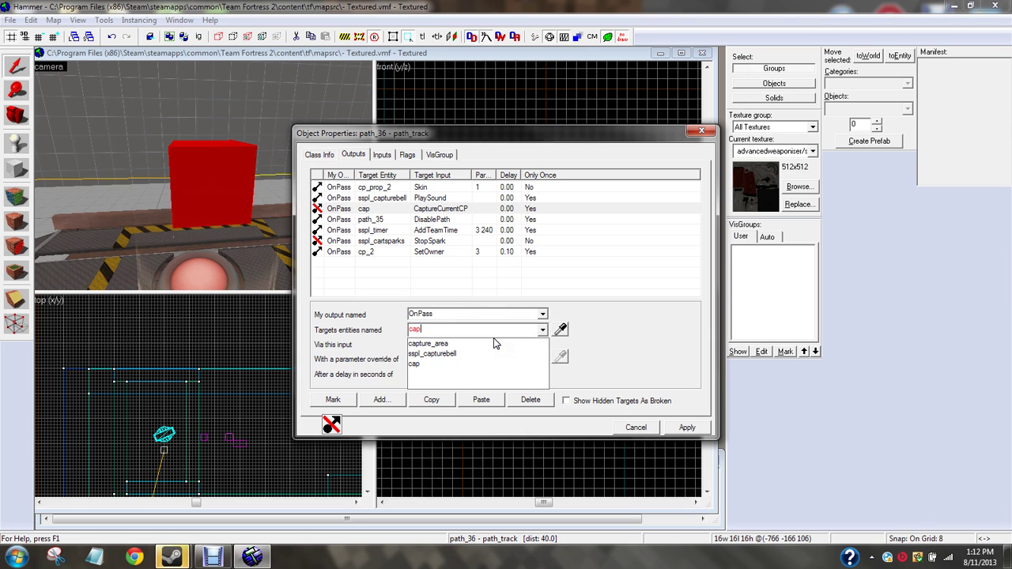
pyautogui.click(478, 344)
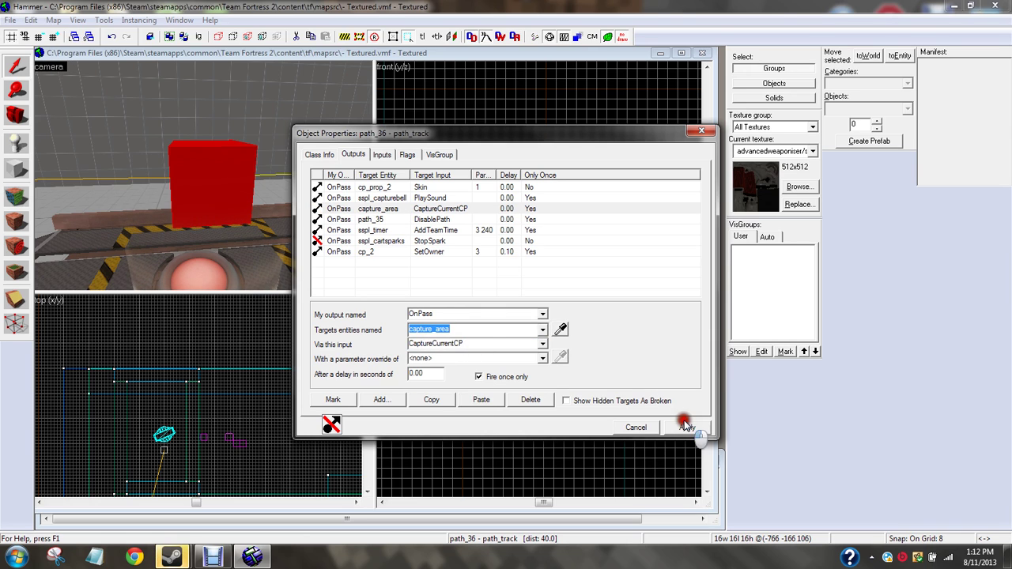
# - Retarget path_36's StopSpark output to the sparks entity and apply the output changes
pyautogui.click(415, 243)
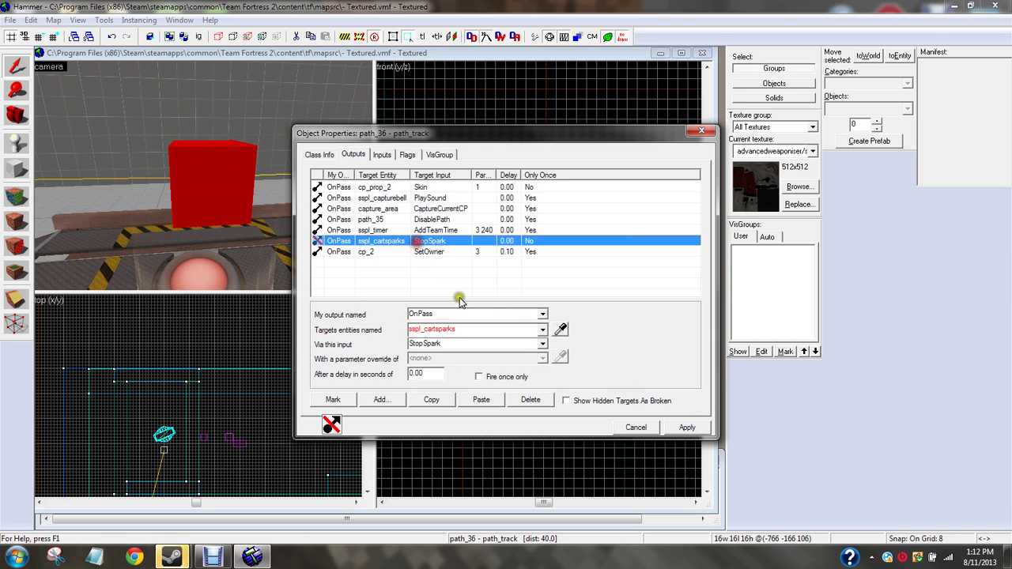
pyautogui.click(475, 331)
pyautogui.write('s')
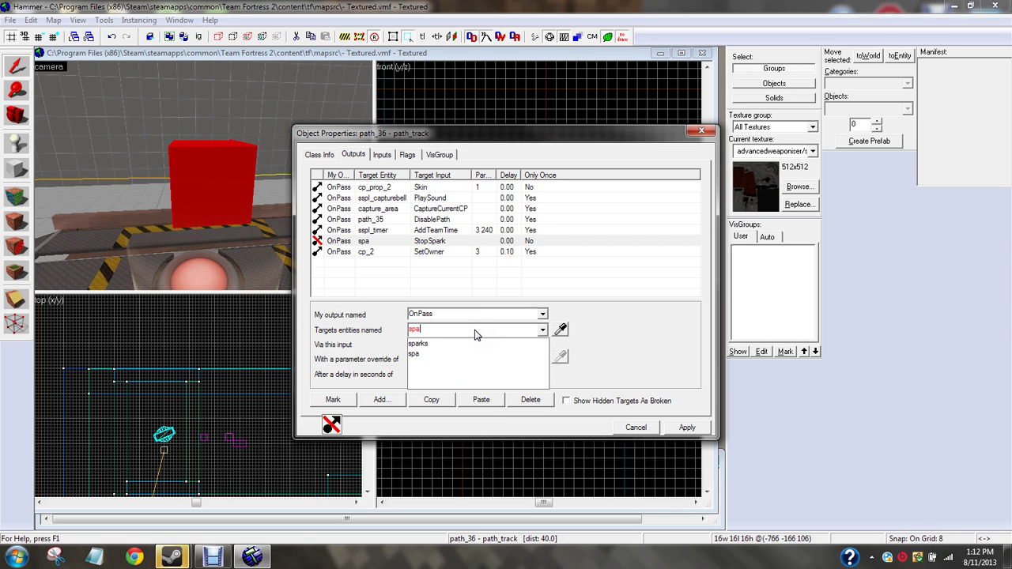
pyautogui.write('pa')
pyautogui.click(451, 344)
pyautogui.click(685, 428)
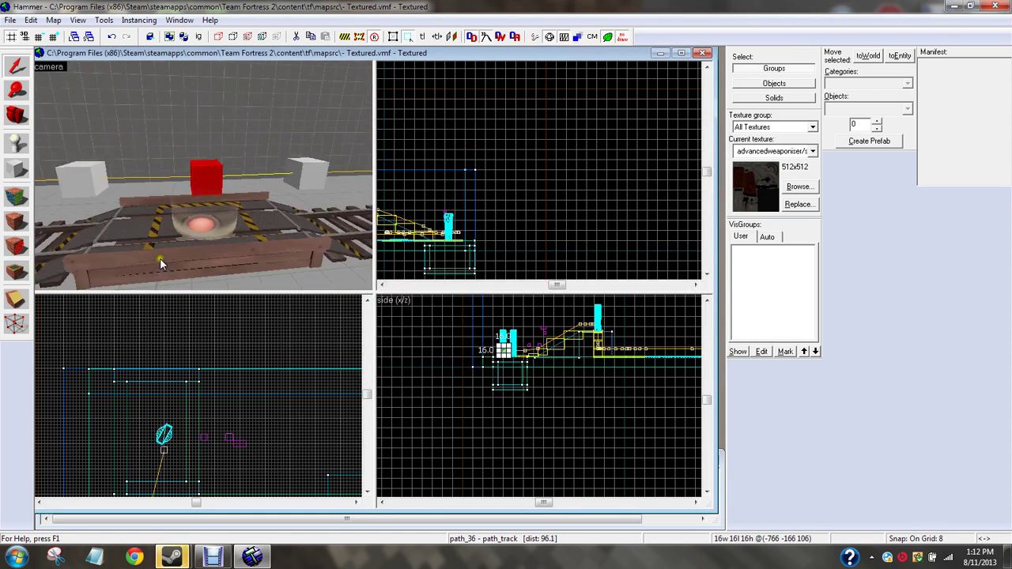
# - Examine the properties of the cp_2 team_control_point at the final point and close them
pyautogui.press('z')
pyautogui.press('z')
pyautogui.click(212, 165)
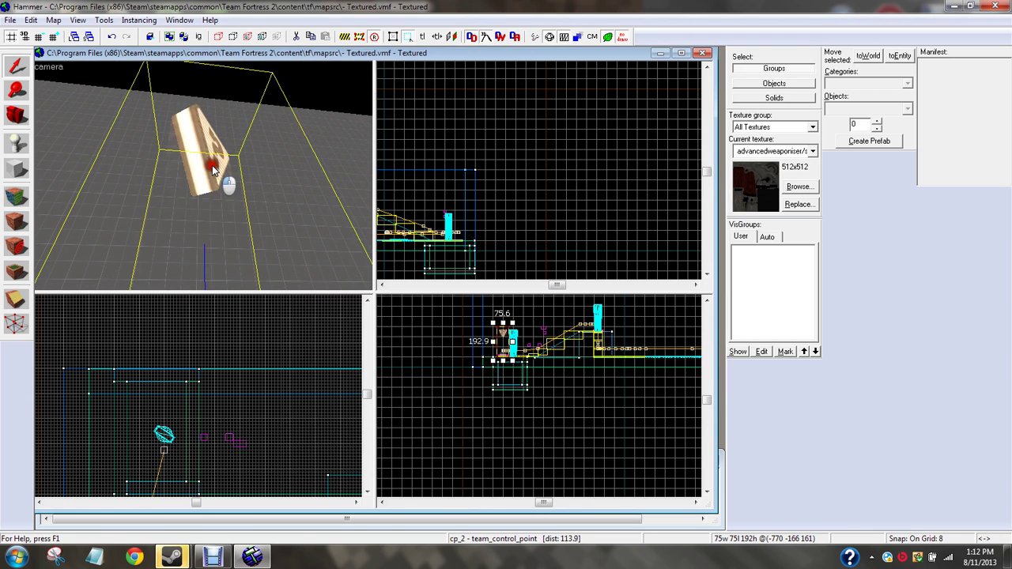
pyautogui.doubleClick(212, 166)
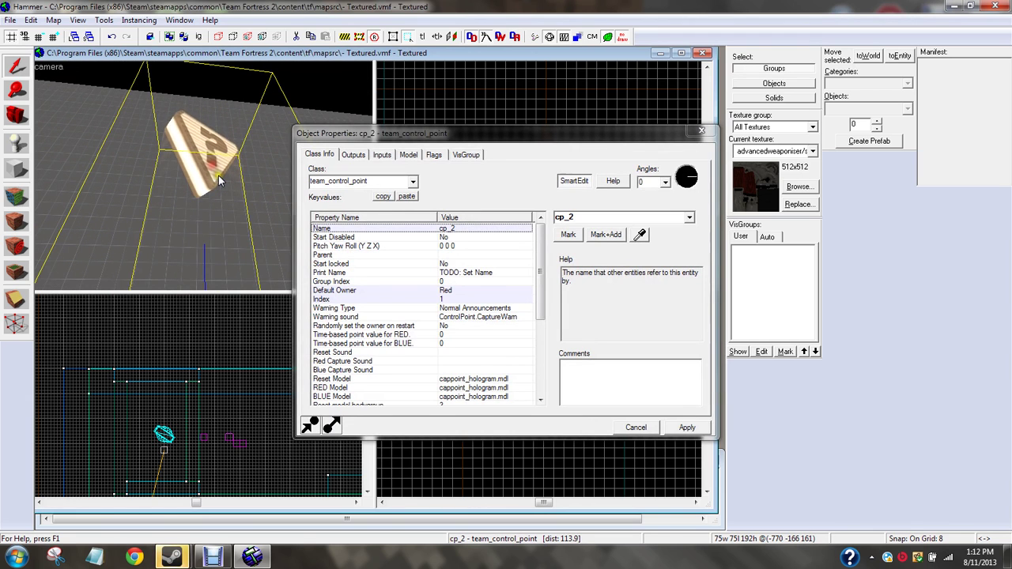
pyautogui.click(696, 132)
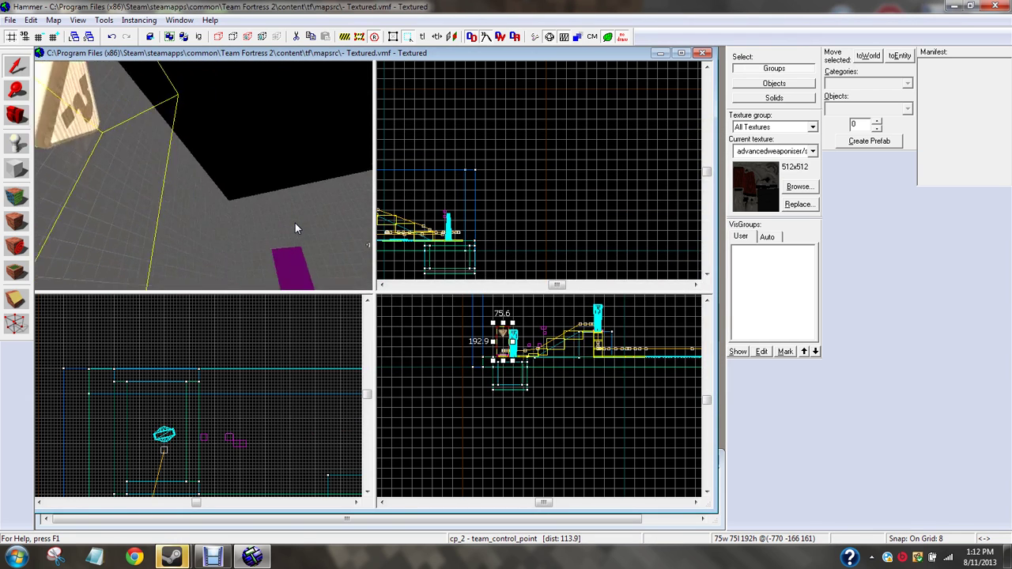
pyautogui.press('s')
pyautogui.press('Up')
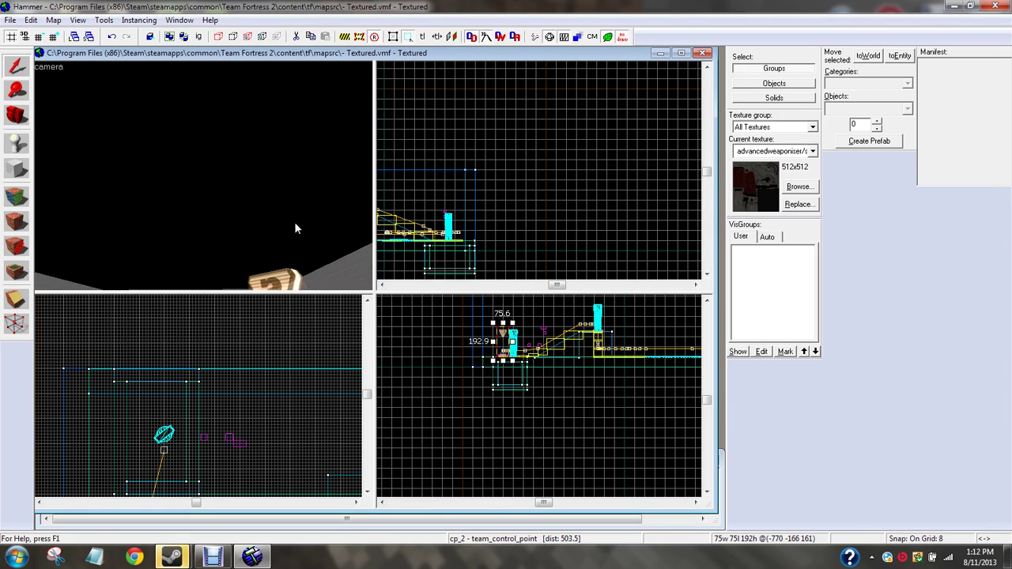
# - Open the properties of the cp_1 team_control_point and close them
pyautogui.press('Down')
pyautogui.press('w')
pyautogui.click(269, 226)
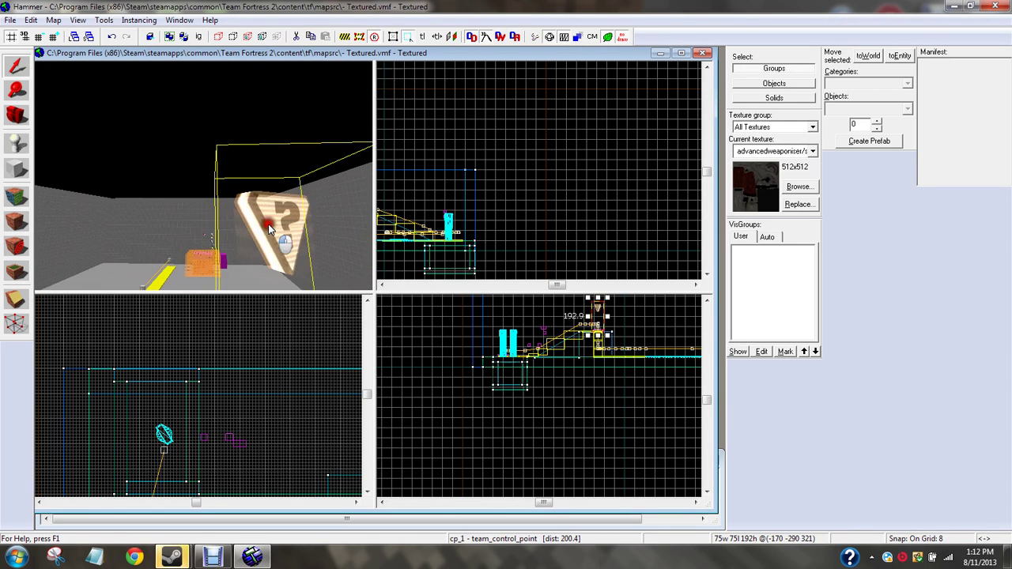
pyautogui.doubleClick(268, 228)
pyautogui.click(698, 132)
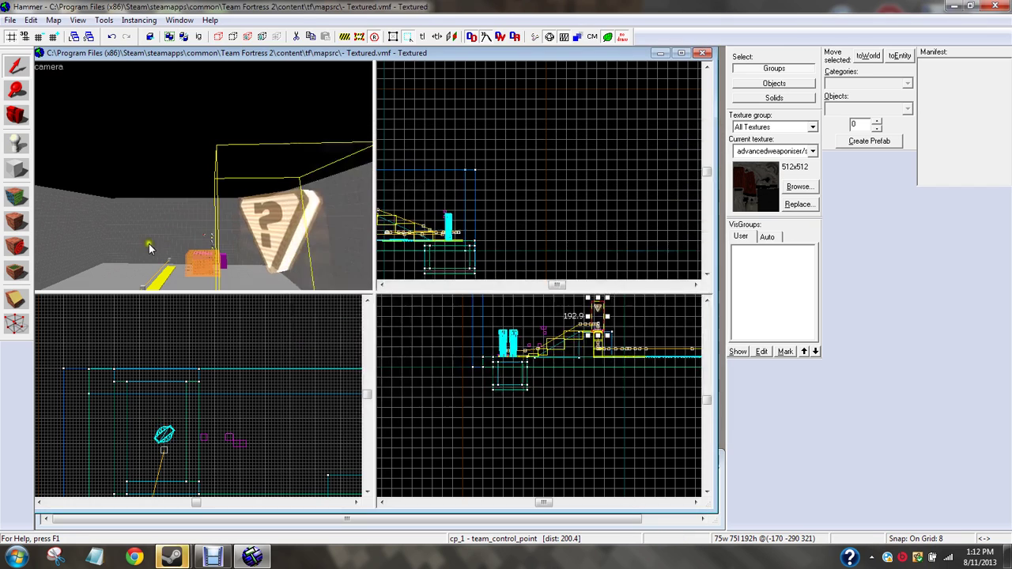
# - Inspect the payload track and its path_track nodes around the cp_2 capture plate and towards the final point
pyautogui.press('s')
pyautogui.press('Left')
pyautogui.press('Down')
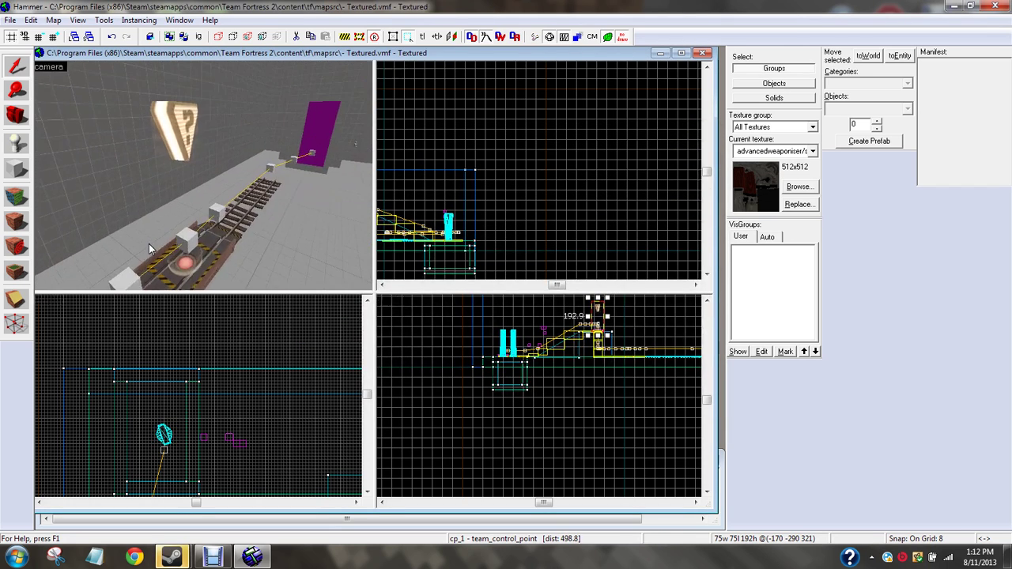
pyautogui.press('w')
pyautogui.press('Right')
pyautogui.press('Down')
pyautogui.press('Left')
pyautogui.press('d')
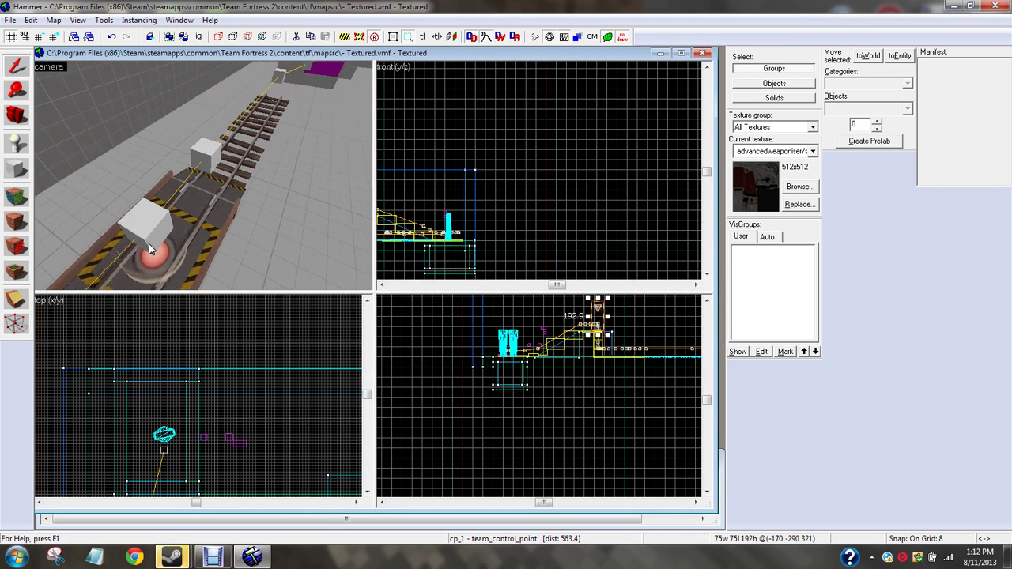
pyautogui.press('Up')
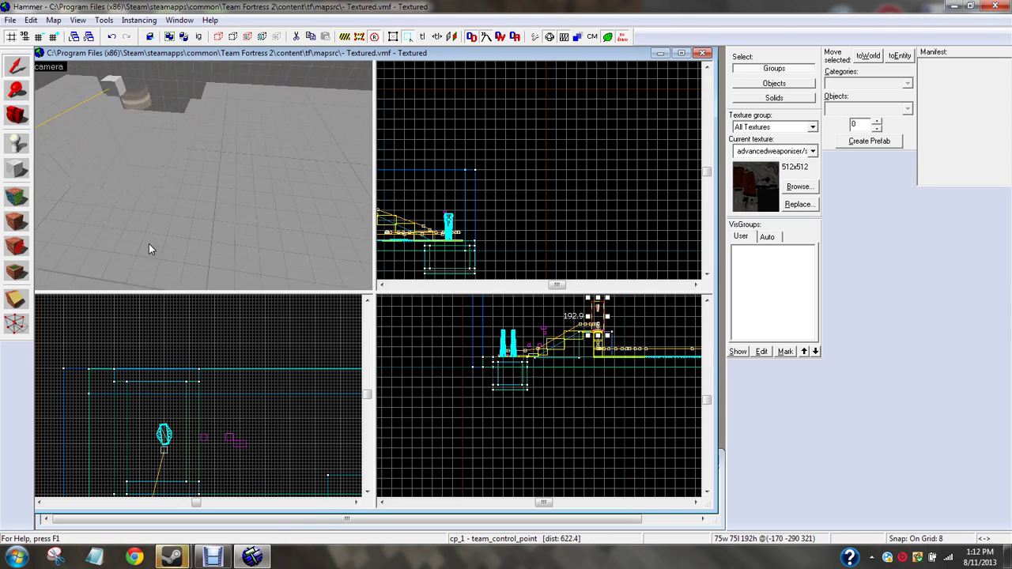
pyautogui.press('Left')
pyautogui.press('Up')
pyautogui.press('w')
pyautogui.press('Right')
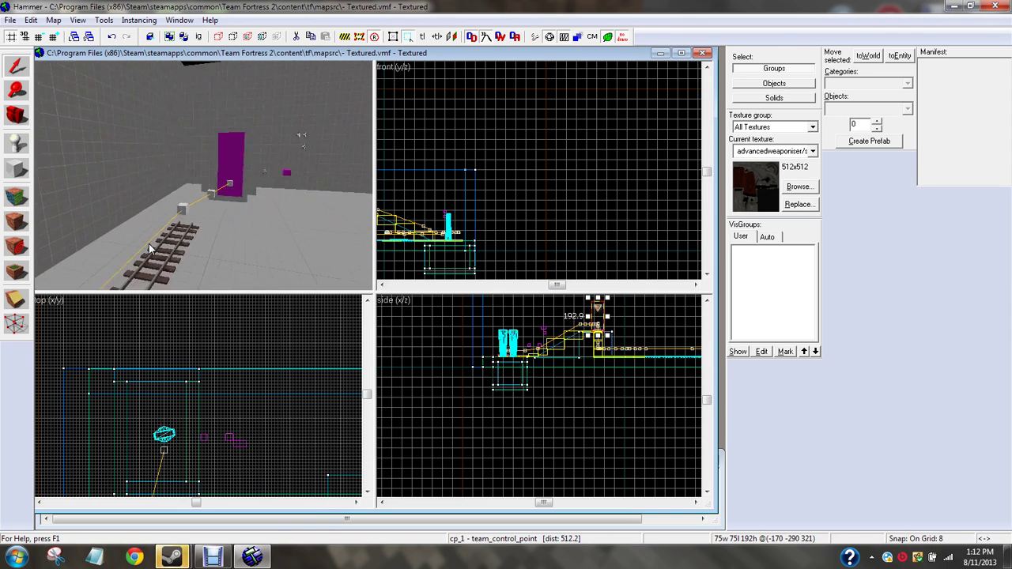
# - Copy the OnCapTeam2 output of the cp_1 team_control_point and close its properties
pyautogui.press('Right')
pyautogui.press('Up')
pyautogui.press('w')
pyautogui.press('Down')
pyautogui.press('Up')
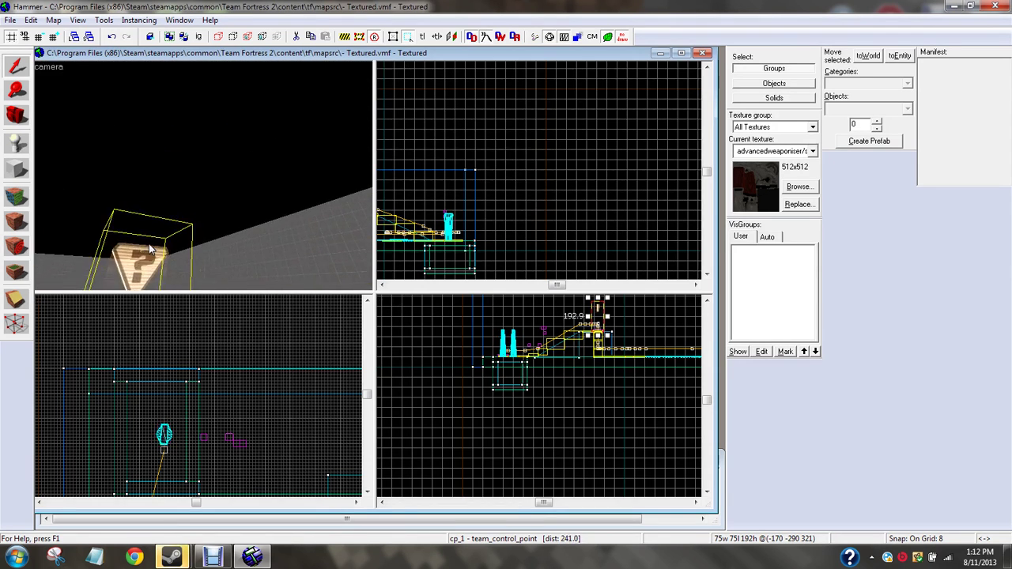
pyautogui.doubleClick(149, 268)
pyautogui.click(353, 154)
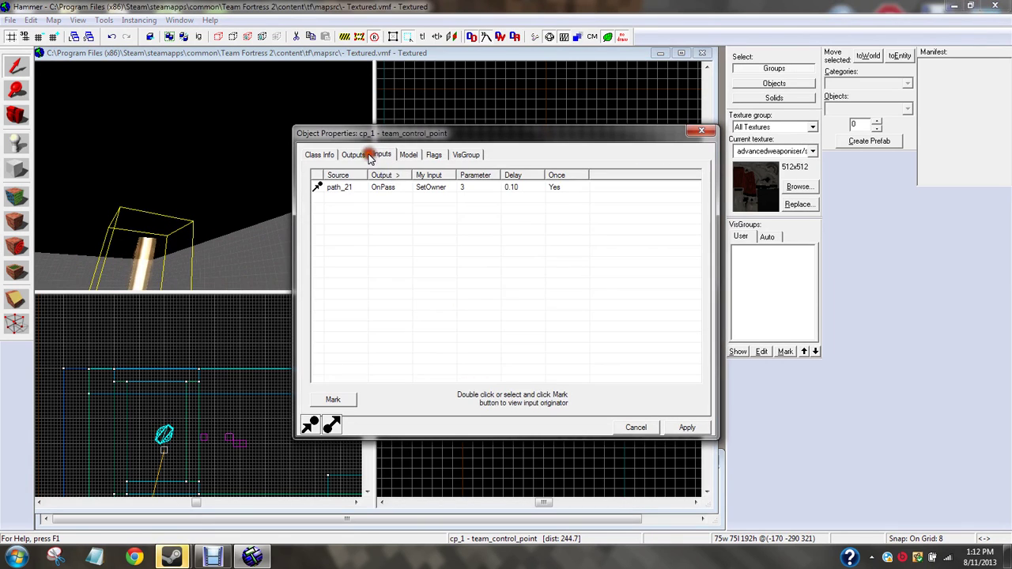
pyautogui.click(380, 188)
pyautogui.click(448, 401)
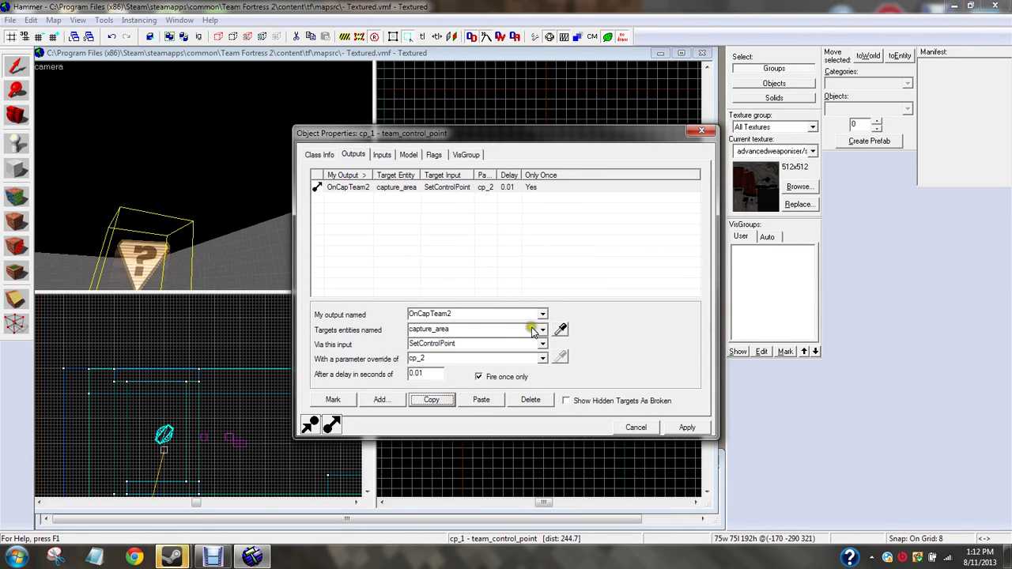
pyautogui.click(703, 132)
# - Review the OnCapTeam2 output and the flags of the cp_2 team_control_point and close its properties
pyautogui.press('z')
pyautogui.press('s')
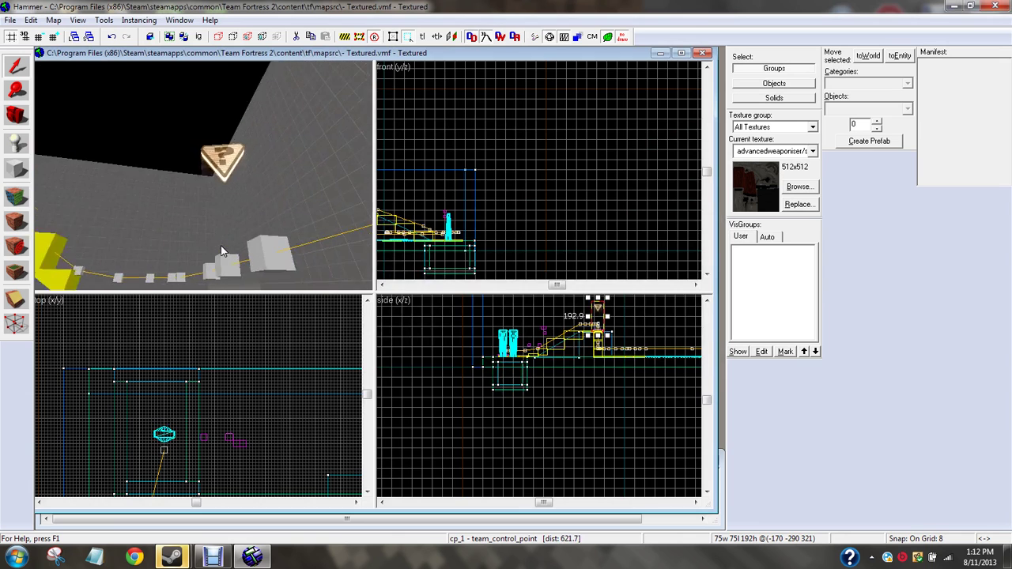
pyautogui.press('w')
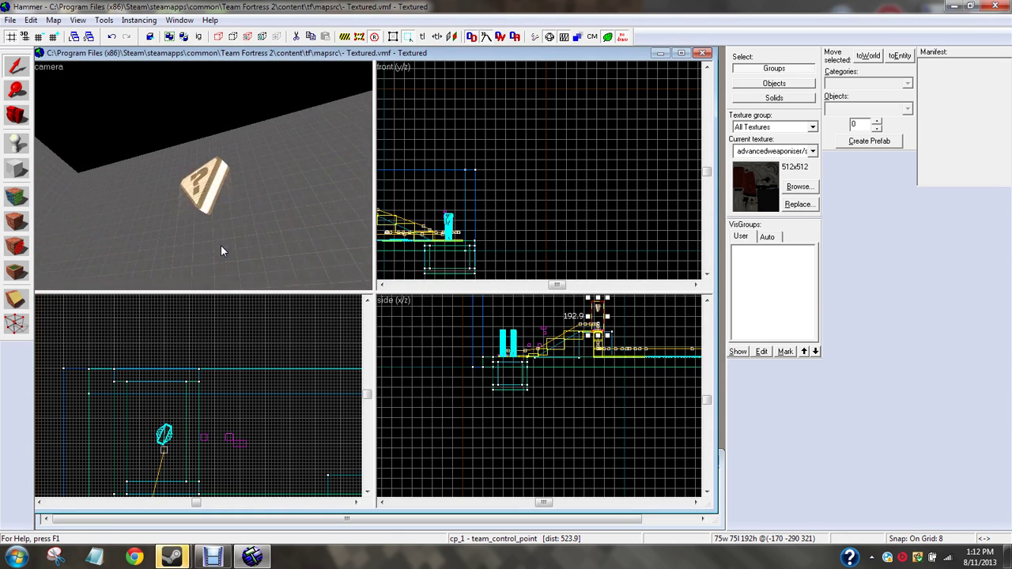
pyautogui.press('z')
pyautogui.click(219, 245)
pyautogui.doubleClick(219, 245)
pyautogui.click(353, 154)
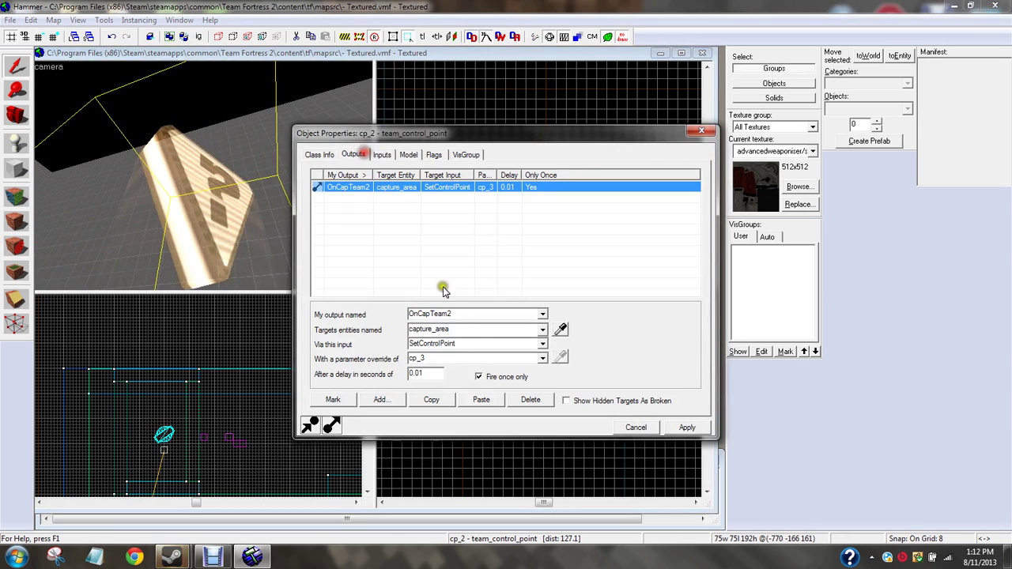
pyautogui.click(417, 234)
pyautogui.click(479, 188)
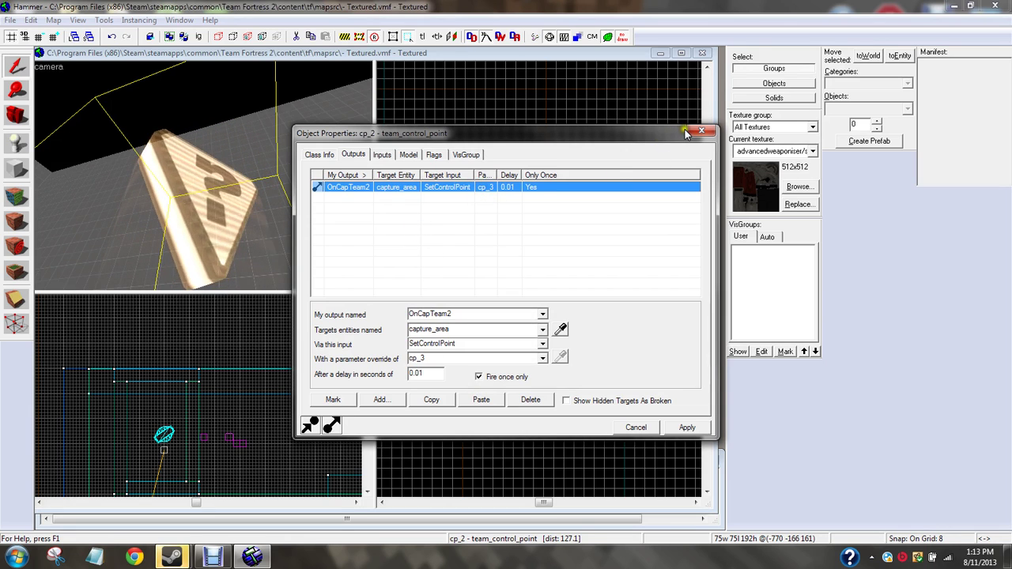
pyautogui.click(433, 154)
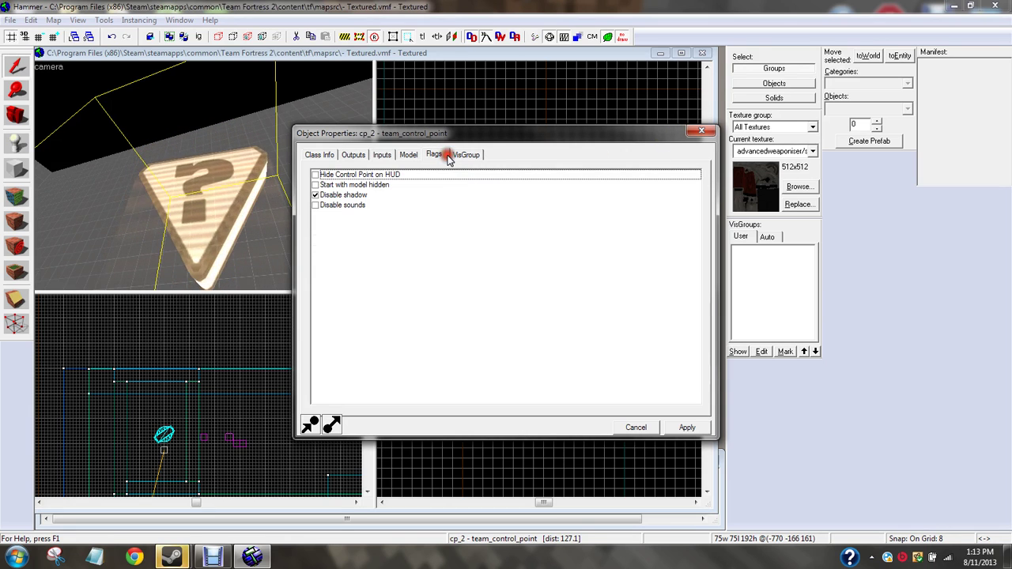
pyautogui.click(340, 184)
pyautogui.click(701, 130)
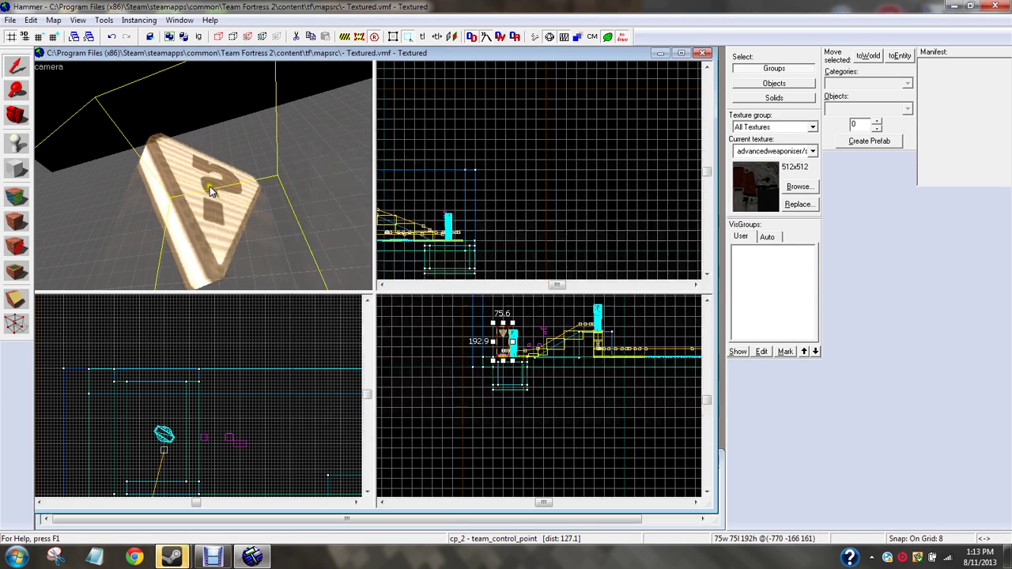
# - Inspect the track layout leading to the last point and select the cp_3 team_control_point there
pyautogui.press('w')
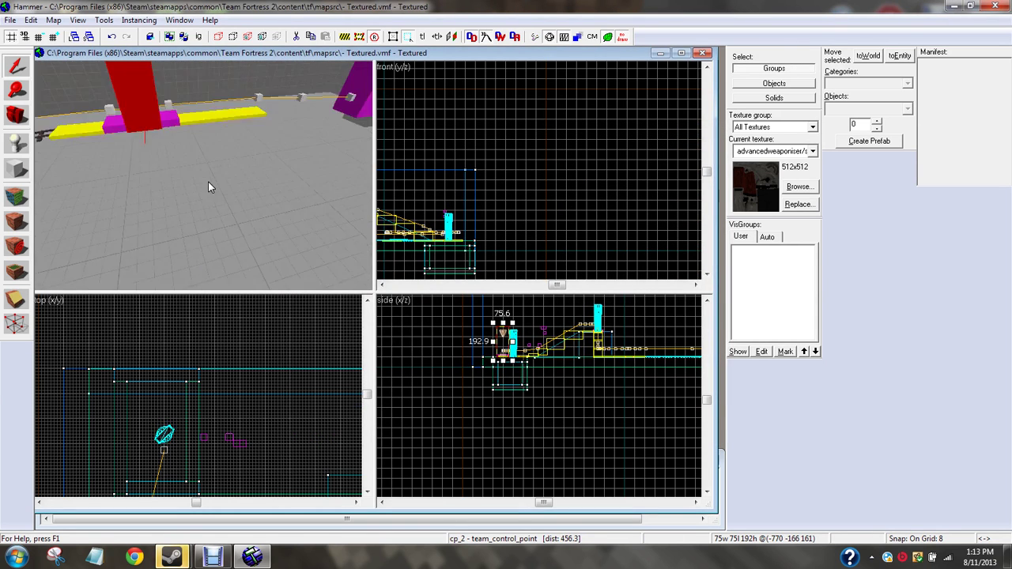
pyautogui.press('w')
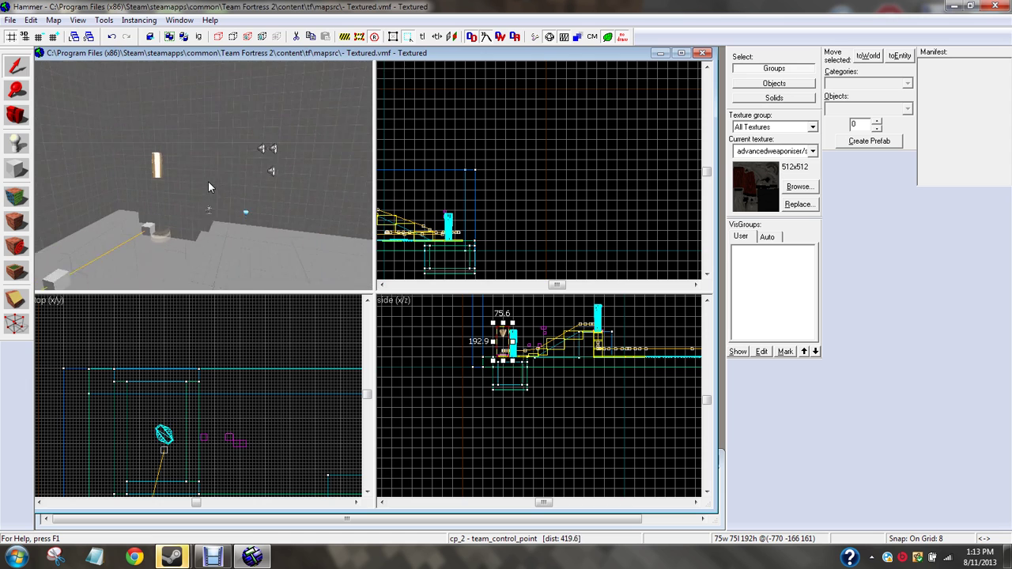
pyautogui.press('d')
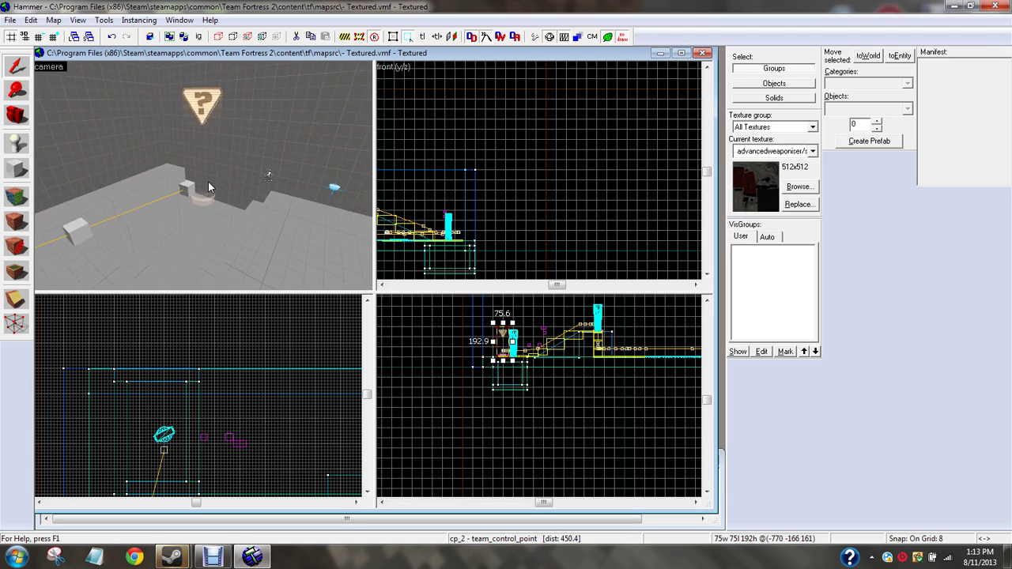
pyautogui.press('w')
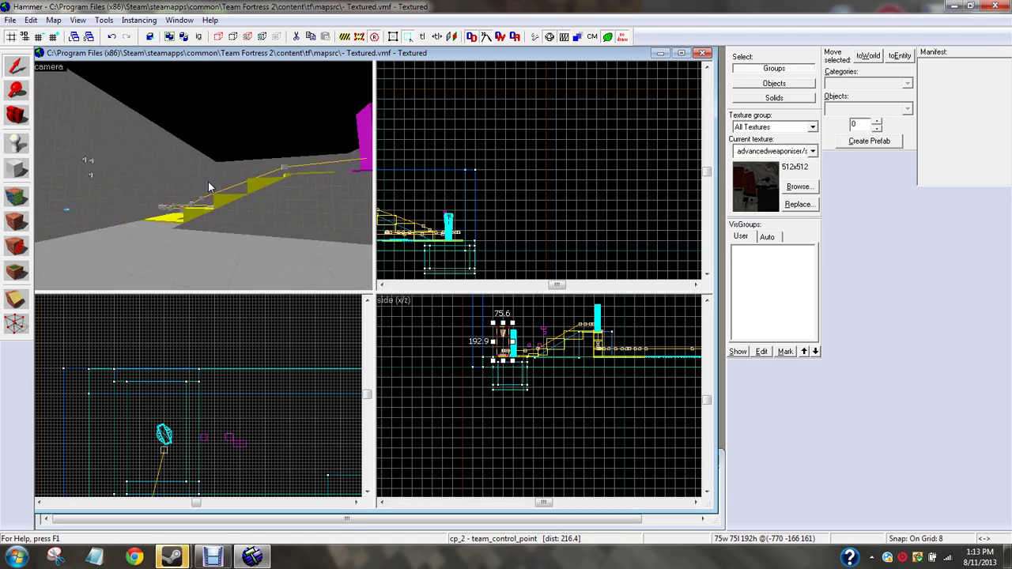
pyautogui.press('w')
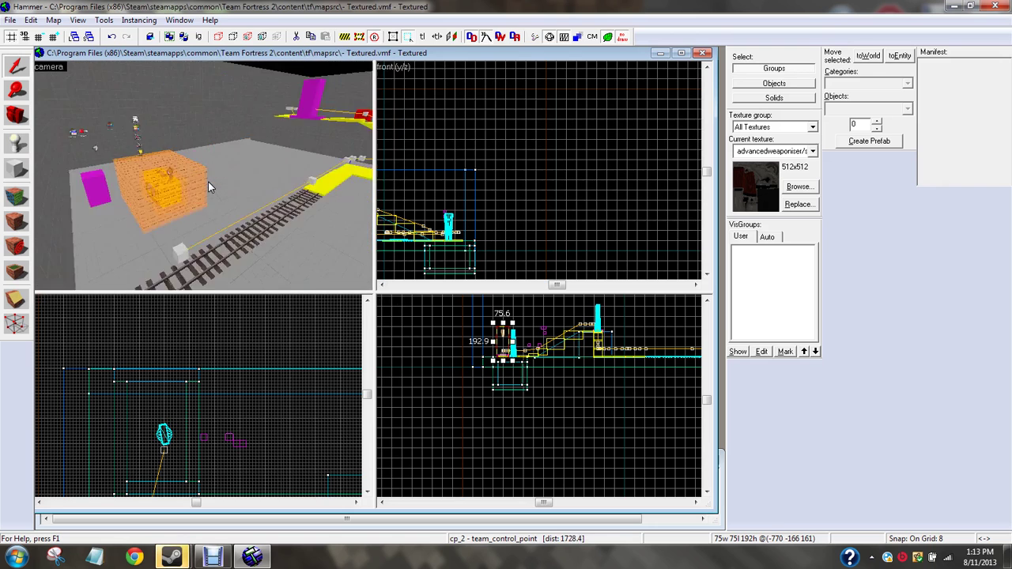
pyautogui.press('w')
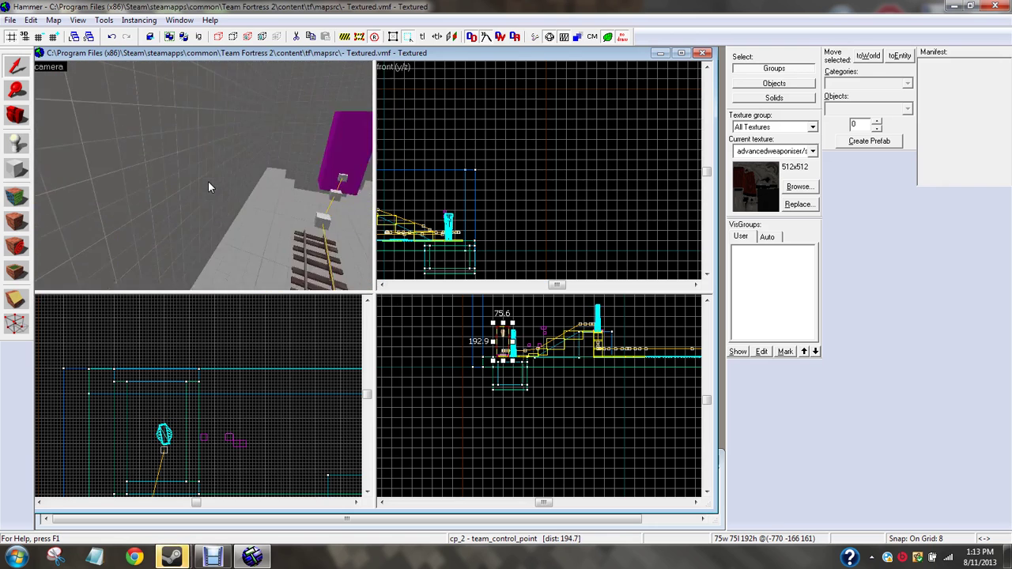
pyautogui.press('w')
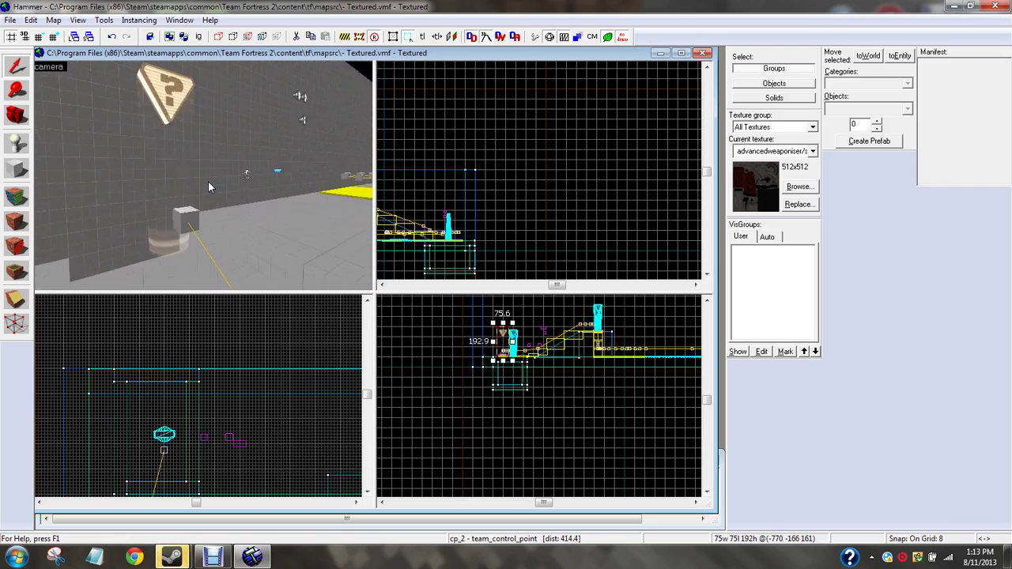
pyautogui.click(208, 181)
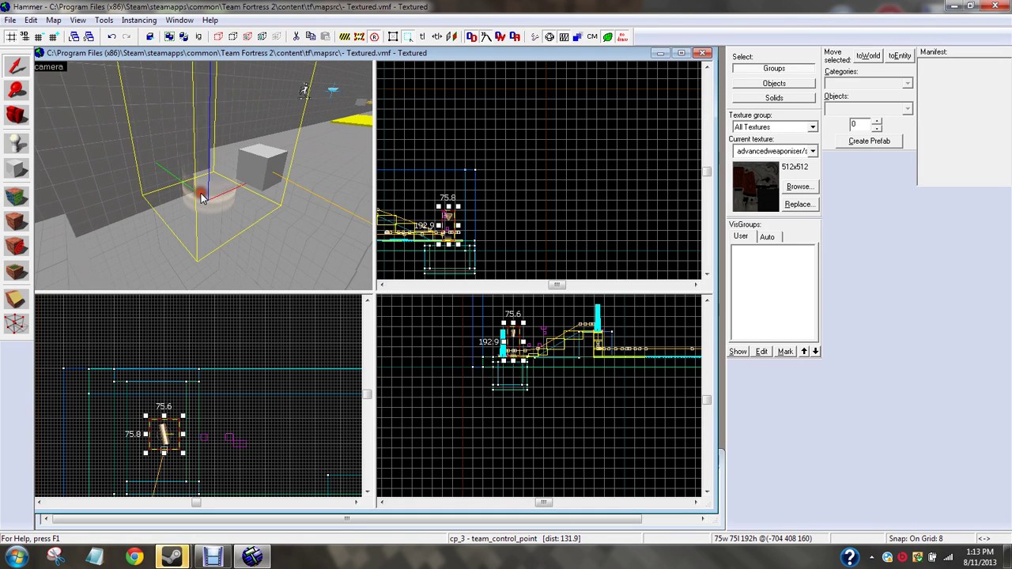
# - Check the outputs of the path_40 path_track beside the final capture plate and close its properties
pyautogui.press('w')
pyautogui.doubleClick(260, 170)
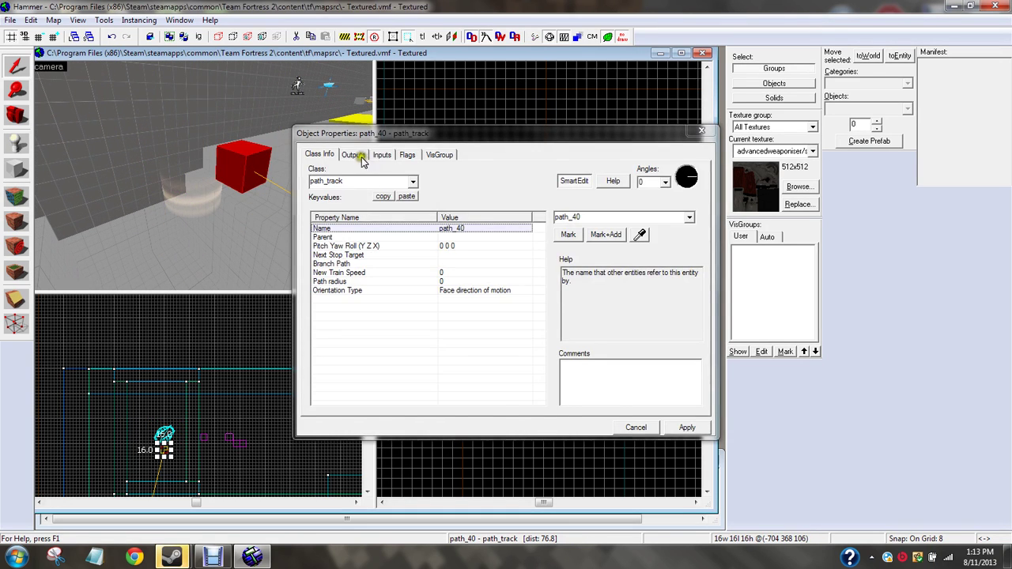
pyautogui.click(357, 156)
pyautogui.click(700, 131)
# - Copy all the OnPass outputs of the path_36 path_track and close its properties
pyautogui.press('Left')
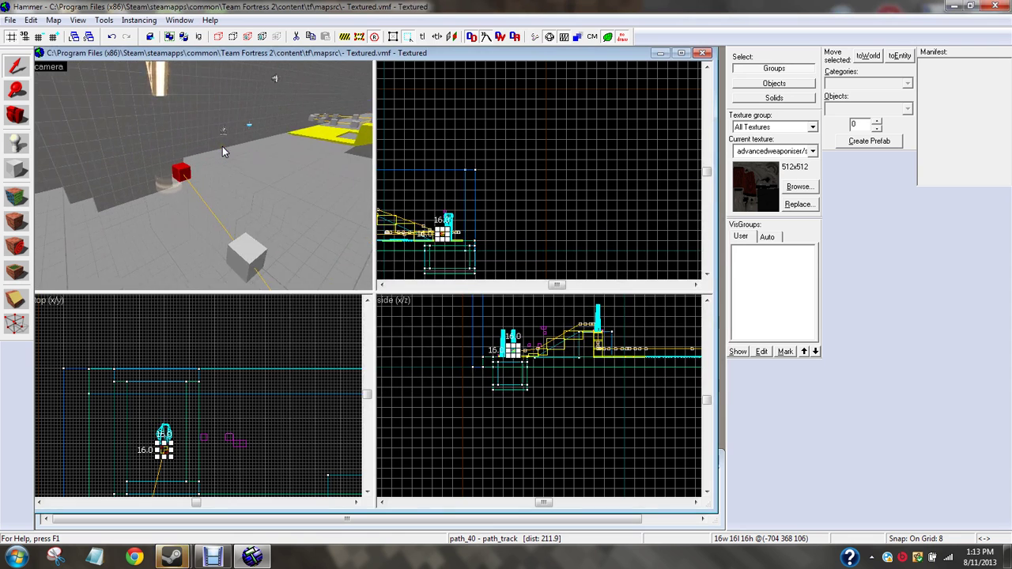
pyautogui.press('Up')
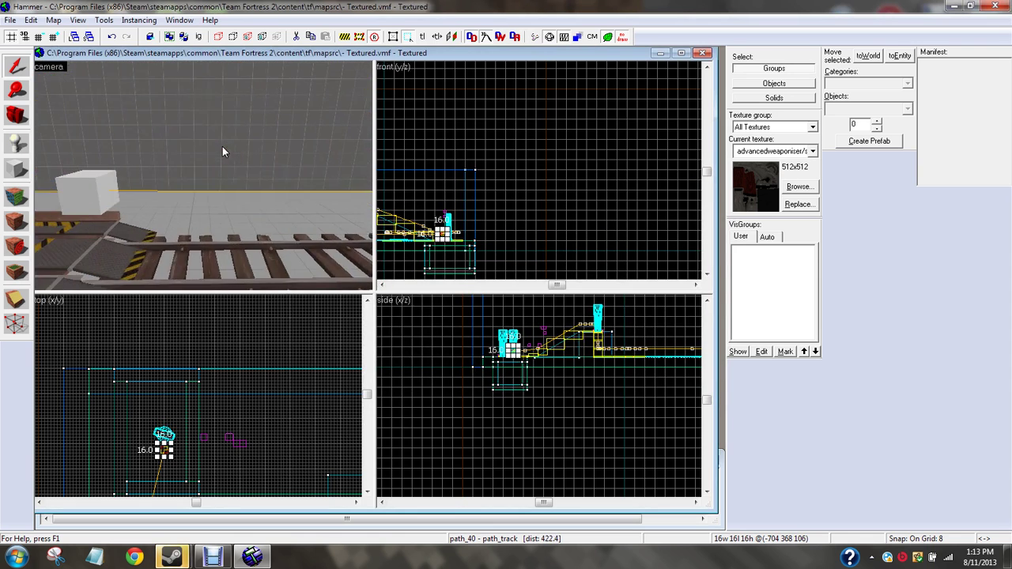
pyautogui.doubleClick(222, 146)
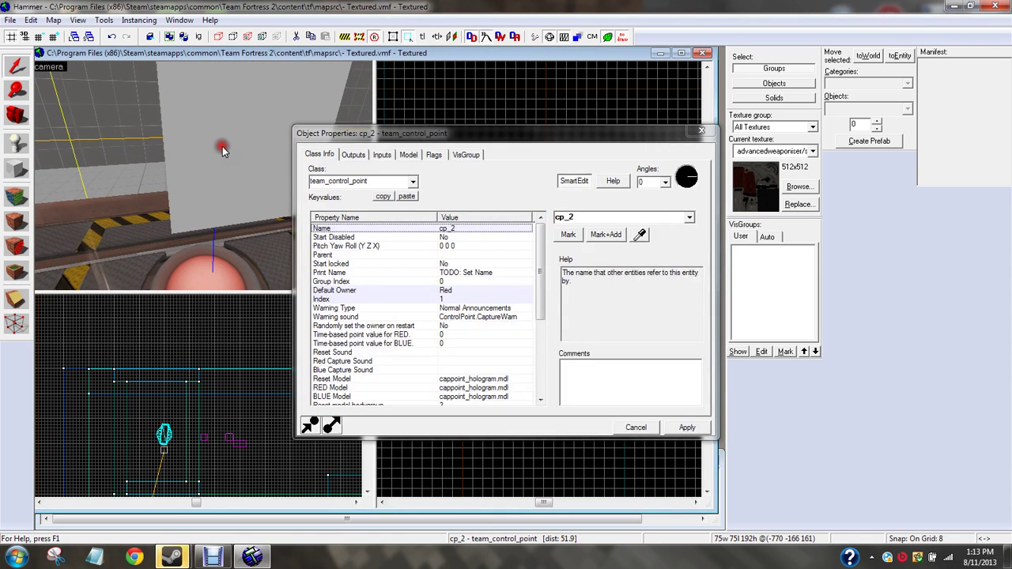
pyautogui.click(214, 141)
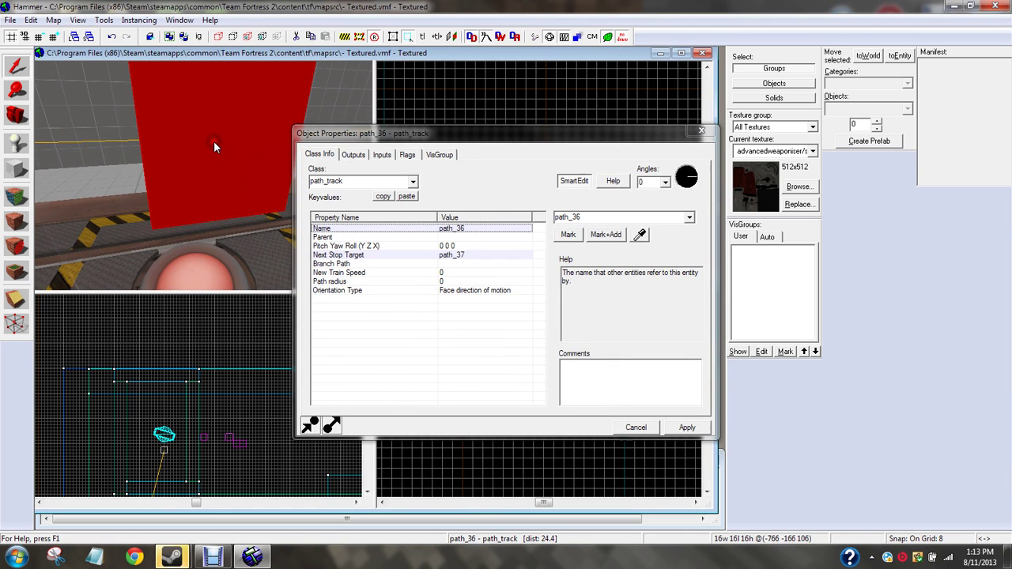
pyautogui.click(353, 155)
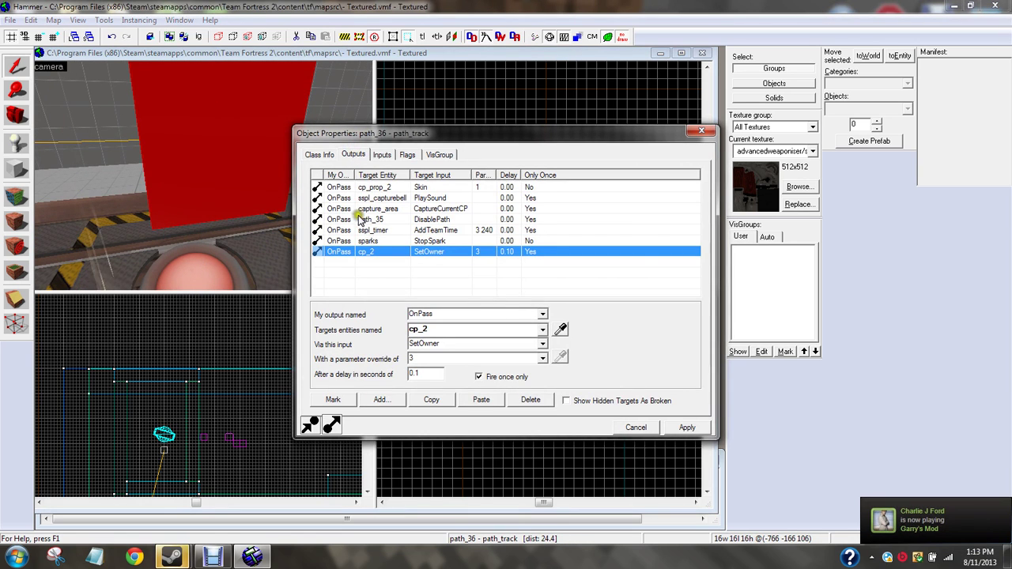
pyautogui.click(349, 188)
pyautogui.keyDown('shift'); pyautogui.click(363, 254); pyautogui.keyUp('shift')
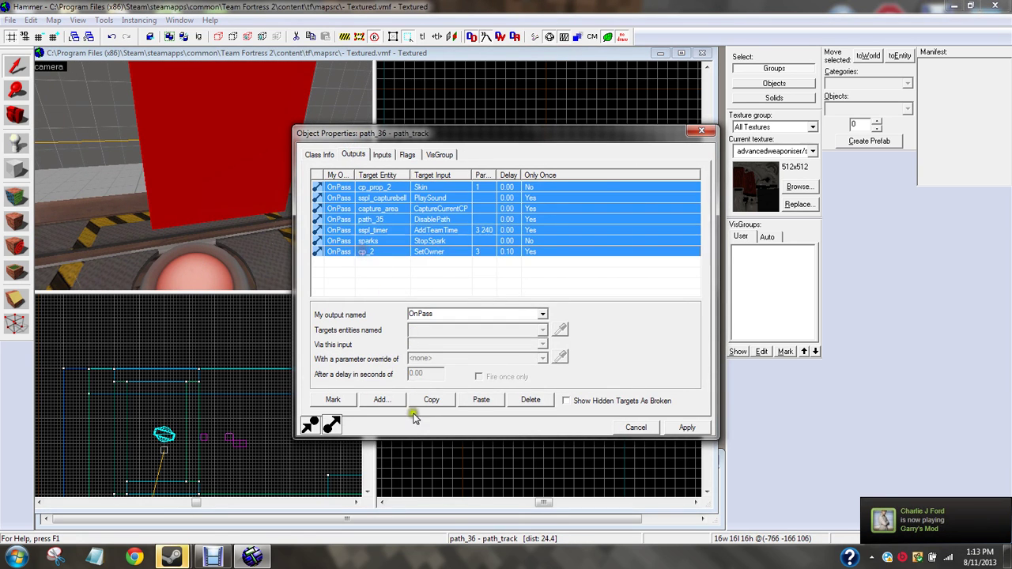
pyautogui.click(445, 399)
pyautogui.click(702, 132)
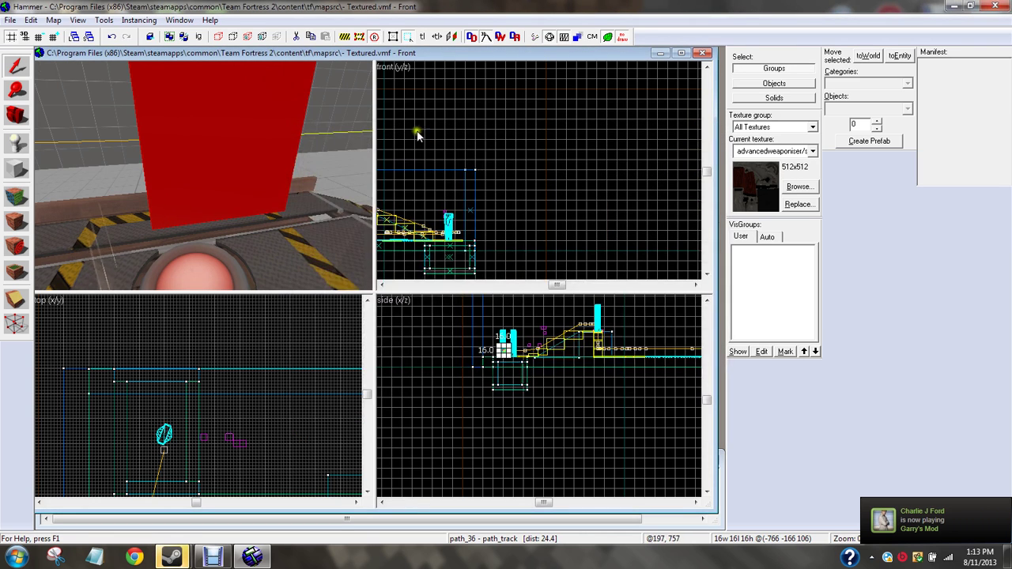
# - Paste the copied OnPass outputs into the path_40 path_track at the final control point
pyautogui.press('z')
pyautogui.press('s')
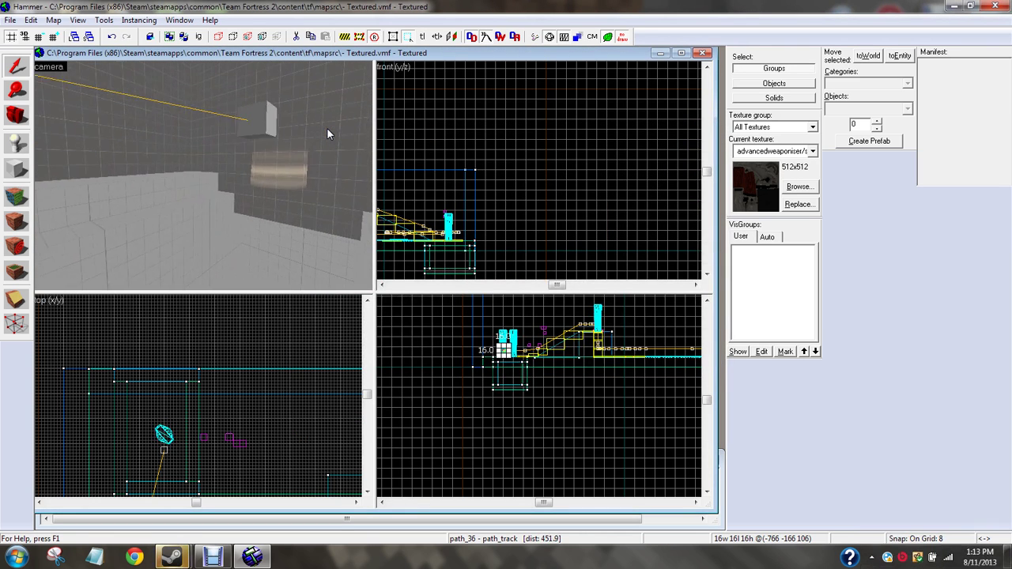
pyautogui.click(225, 123)
pyautogui.hotkey('alt', 'Return')
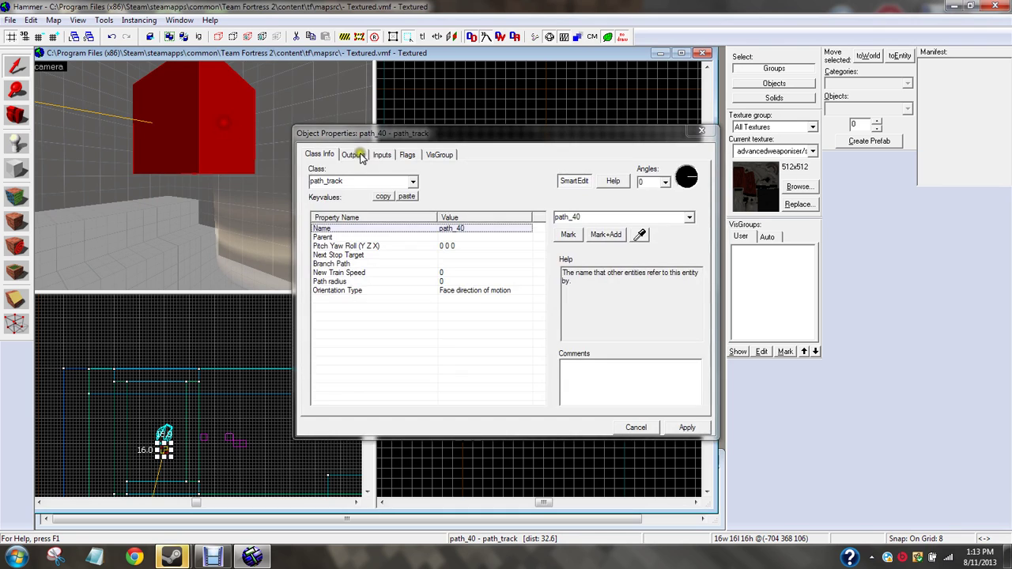
pyautogui.click(356, 155)
pyautogui.click(483, 402)
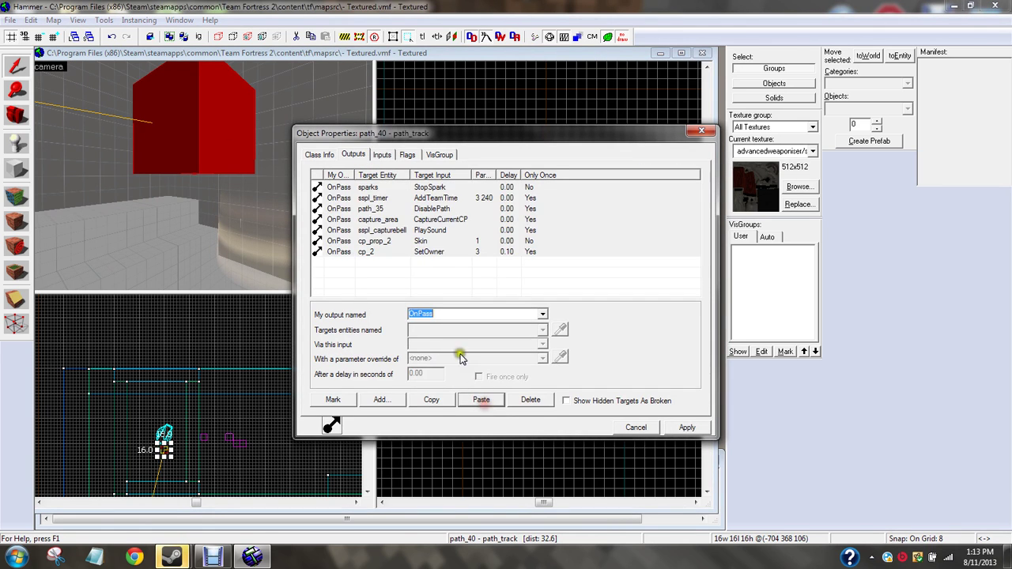
# - Retarget the pasted SetOwner output of path_40 from cp_2 to cp_3
pyautogui.click(392, 252)
pyautogui.click(436, 330)
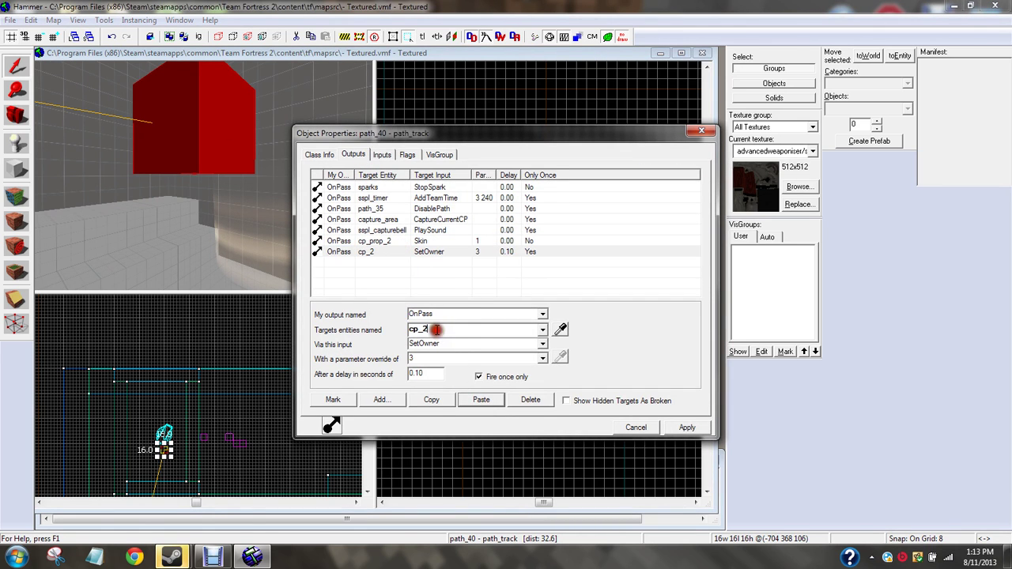
pyautogui.press('BackSpace')
pyautogui.write('3')
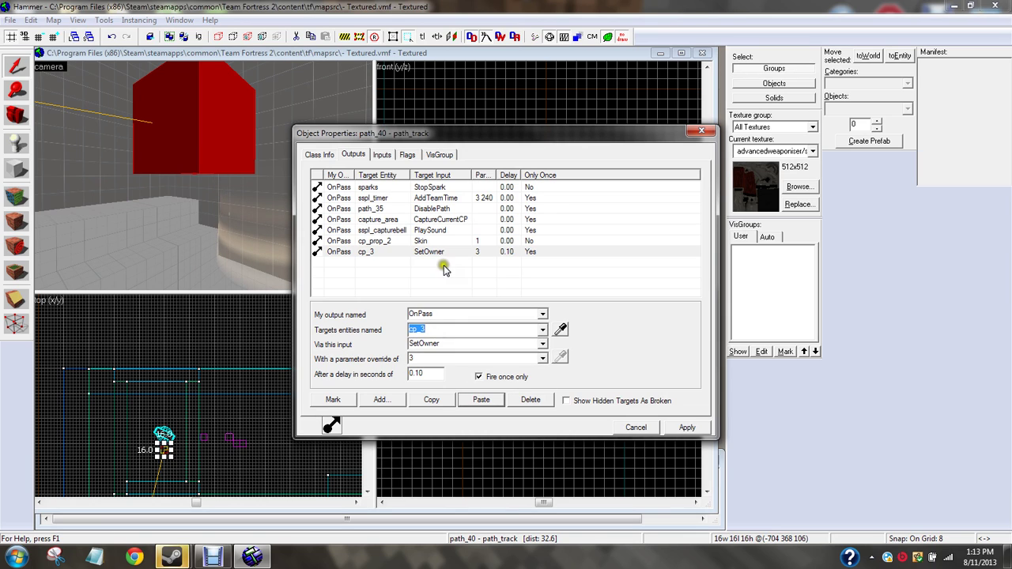
# - Delete the cp_prop_2 Skin and path_35 DisablePath outputs from path_40, close its properties and save the map
pyautogui.click(425, 241)
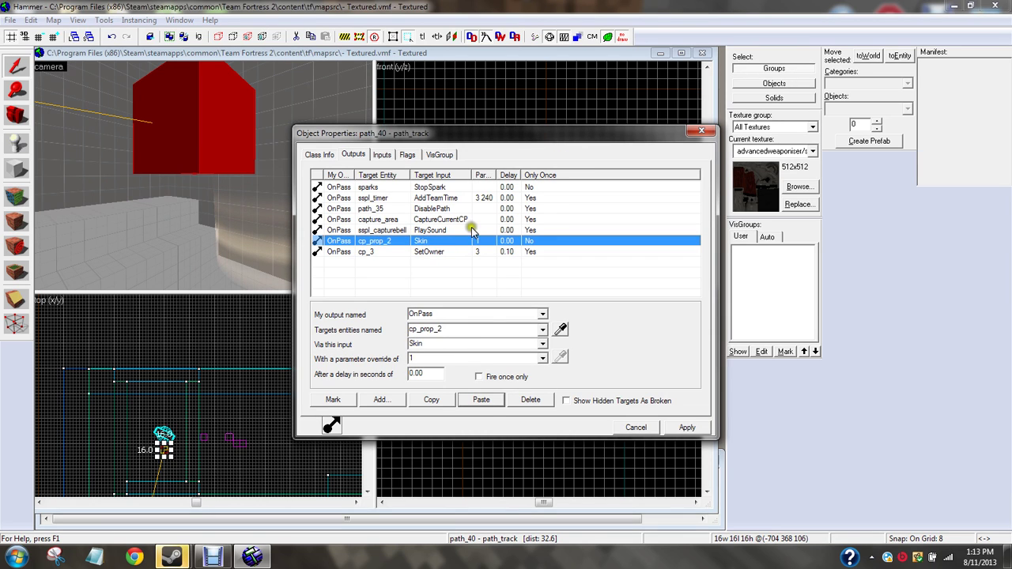
pyautogui.click(531, 403)
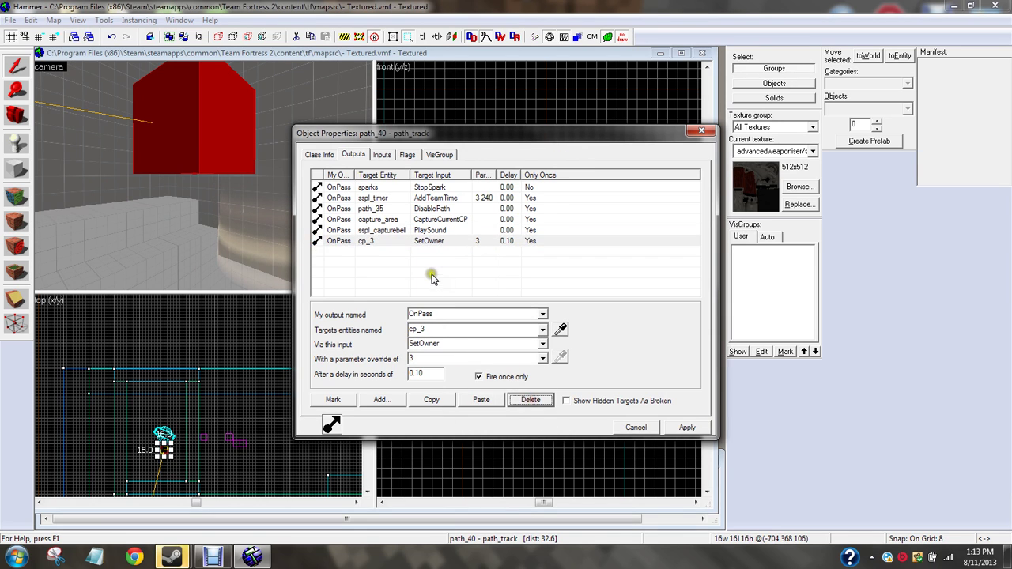
pyautogui.click(410, 230)
pyautogui.click(408, 209)
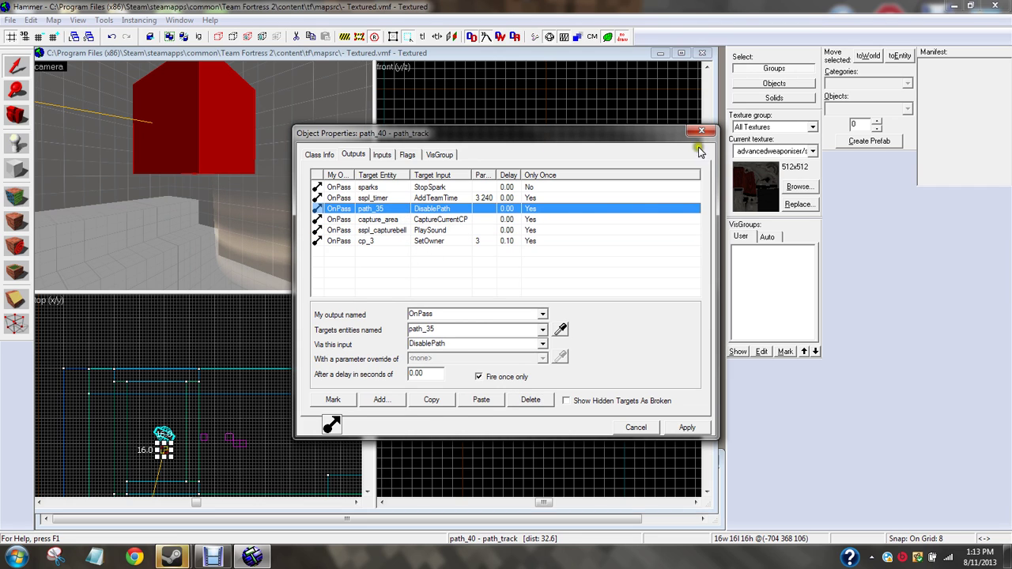
pyautogui.click(531, 400)
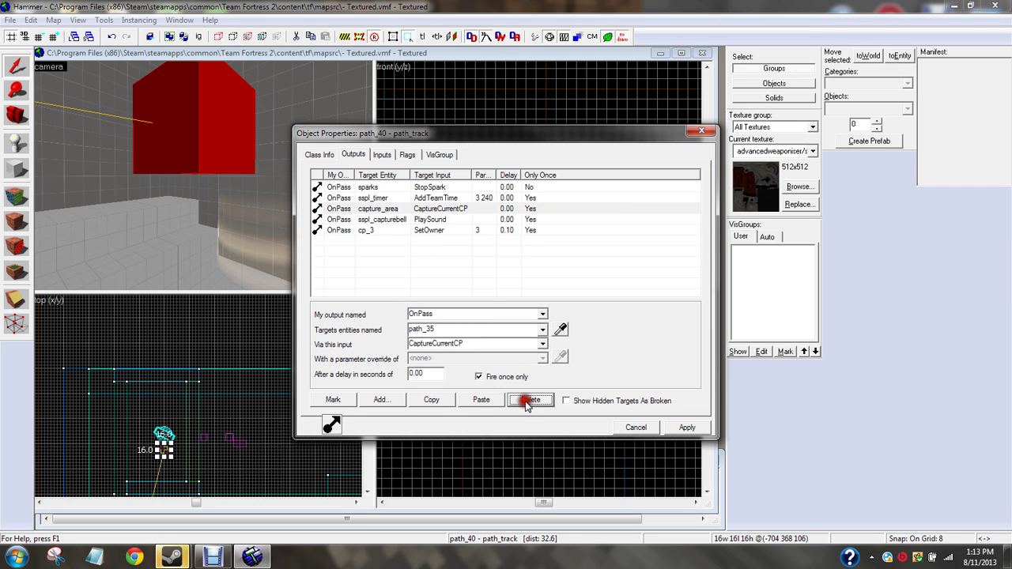
pyautogui.click(700, 132)
pyautogui.click(11, 20)
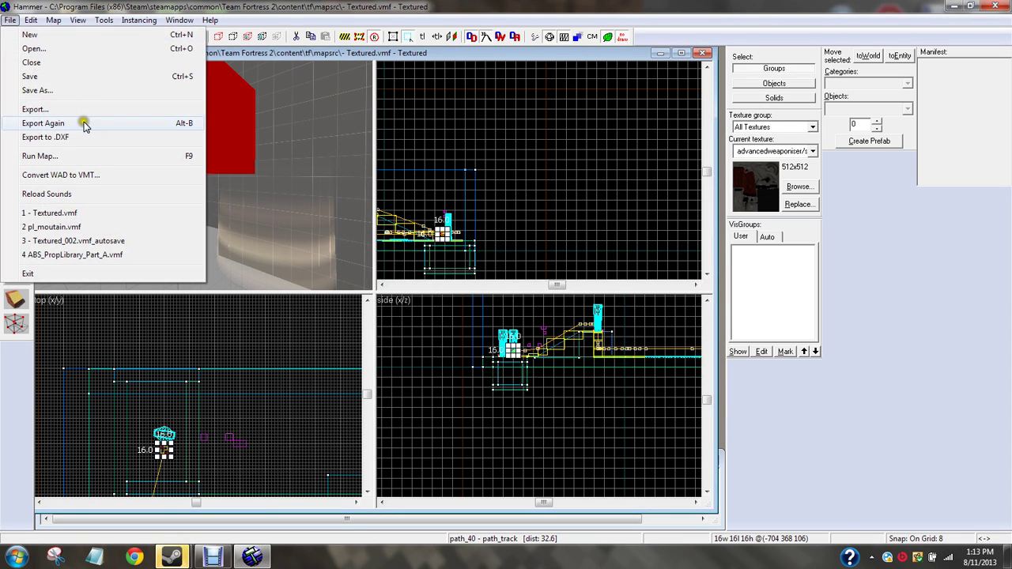
pyautogui.click(29, 76)
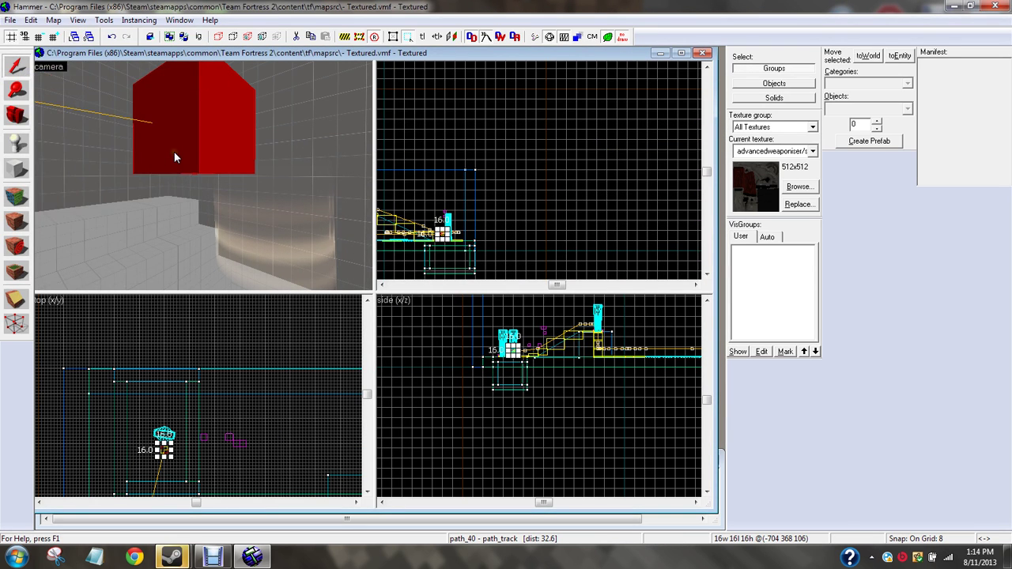
# - Check the particle system name and orientation of the sspl_boom info_particle_system near the final point and close its properties
pyautogui.press('s')
pyautogui.press('w')
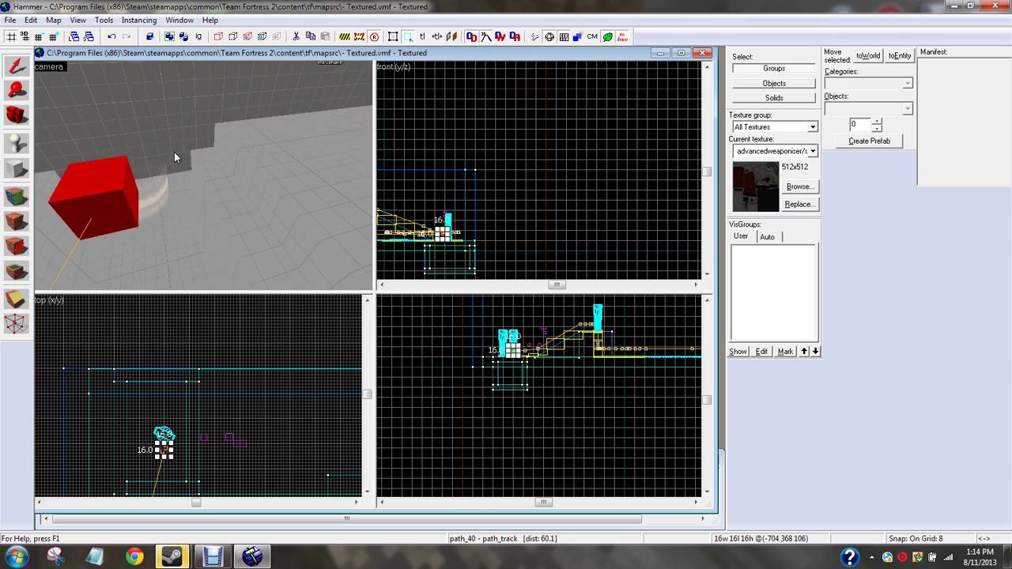
pyautogui.press('Right')
pyautogui.press('Right')
pyautogui.doubleClick(199, 158)
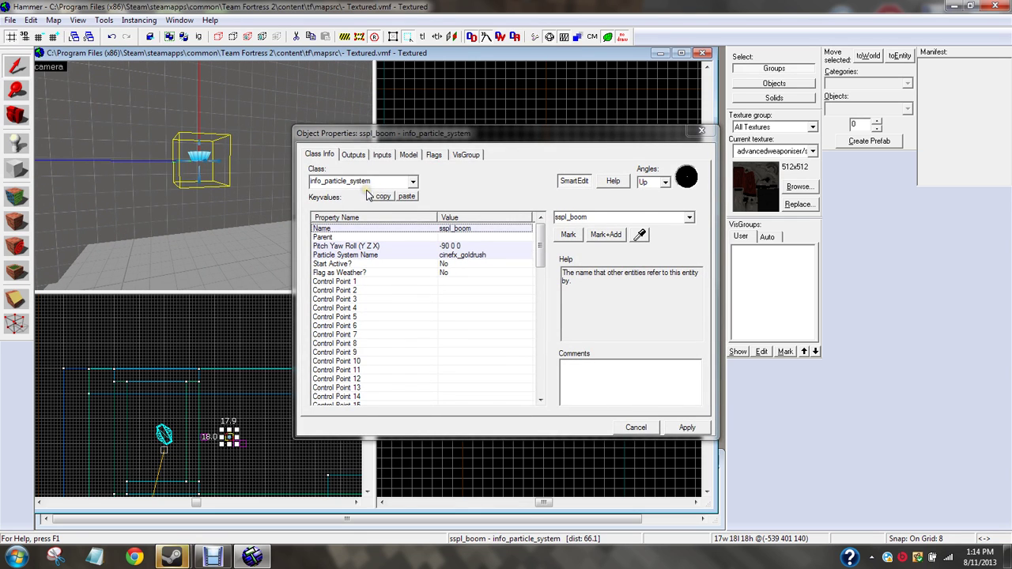
pyautogui.click(417, 255)
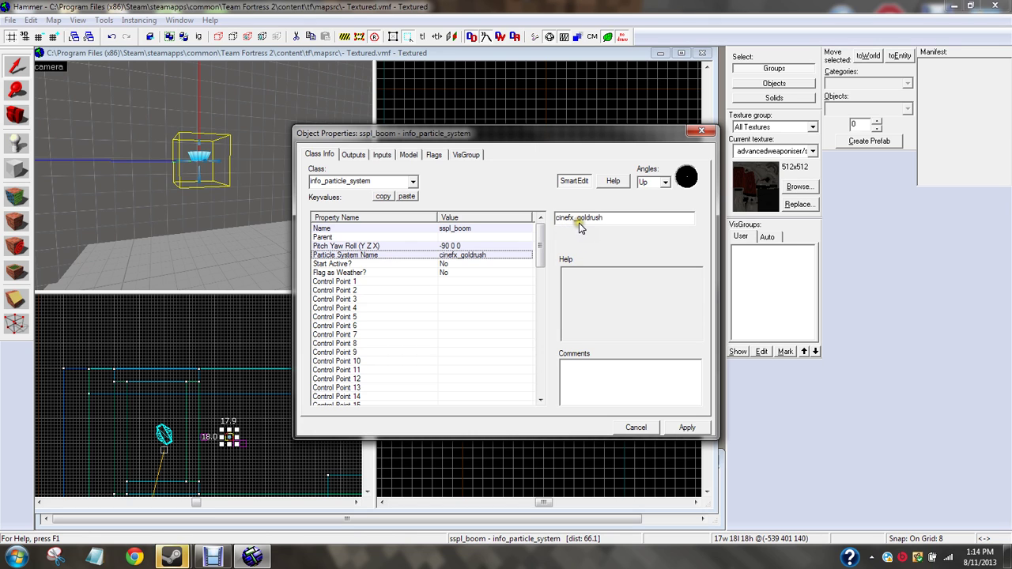
pyautogui.click(453, 247)
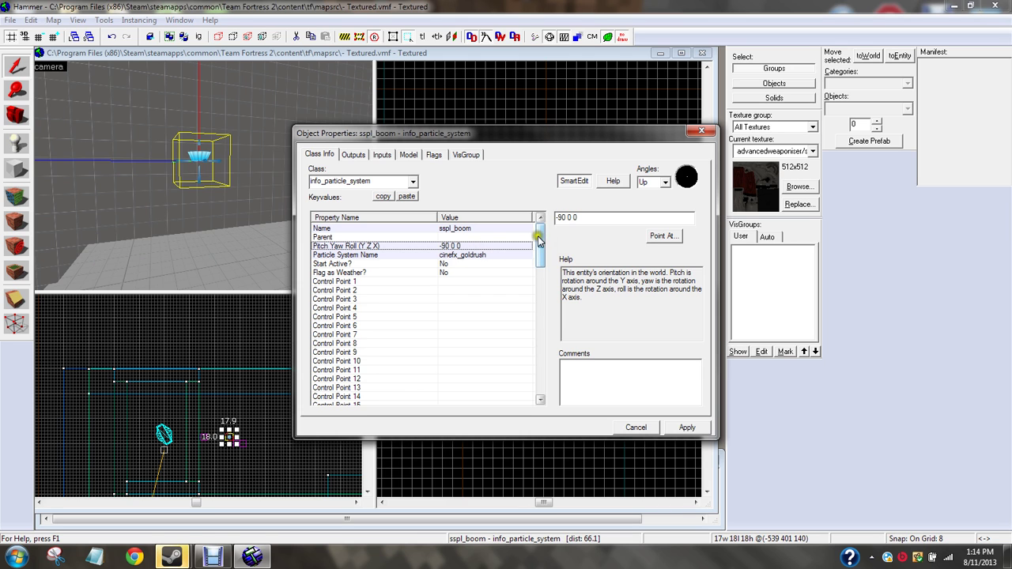
pyautogui.moveTo(546, 243)
pyautogui.mouseDown()
pyautogui.moveTo(544, 370)
pyautogui.moveTo(537, 225)
pyautogui.mouseUp()
pyautogui.click(702, 130)
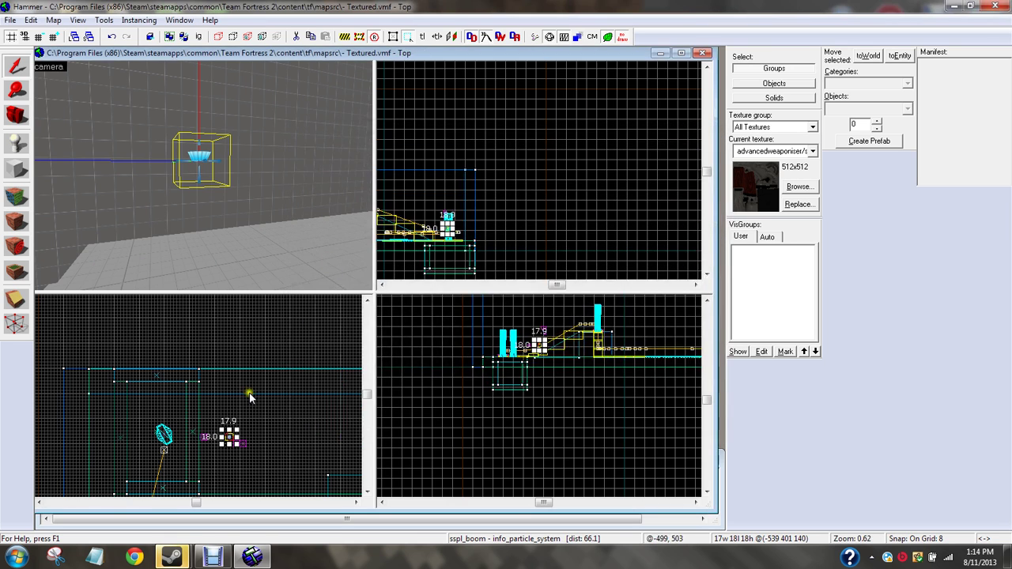
# - Move the sspl_boom info_particle_system onto the final capture plate and lower it to the plate's level
pyautogui.scroll(5, 225, 438)
pyautogui.moveTo(238, 443); pyautogui.dragTo(80, 431)
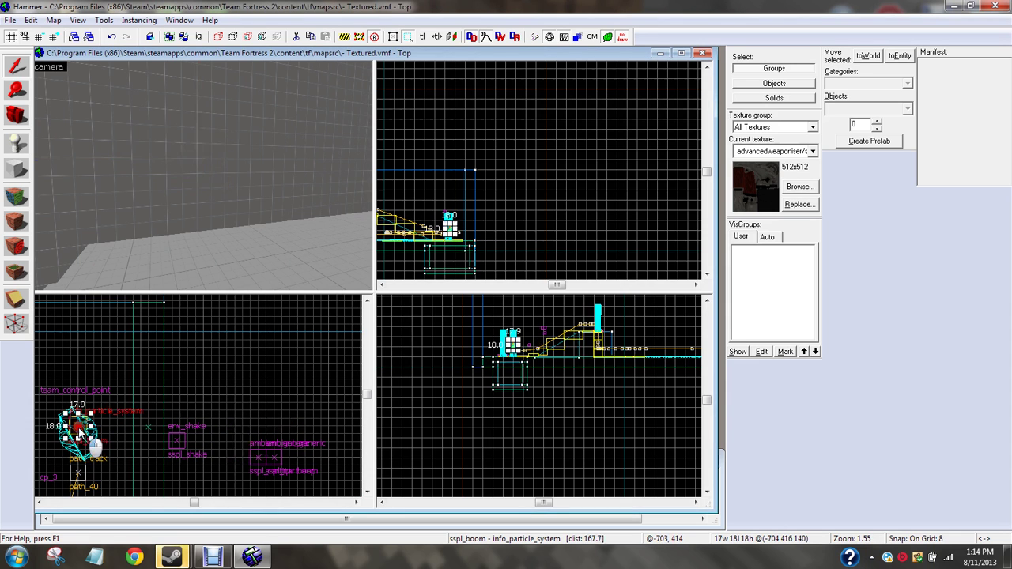
pyautogui.scroll(12, 512, 354)
pyautogui.moveTo(542, 329); pyautogui.dragTo(522, 492)
pyautogui.press('z')
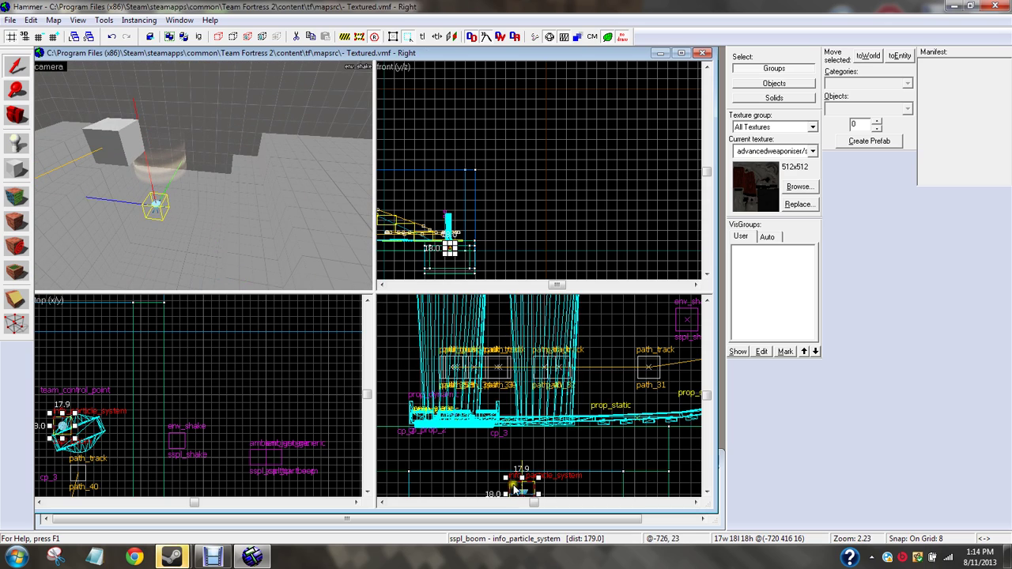
pyautogui.moveTo(515, 490); pyautogui.dragTo(516, 427)
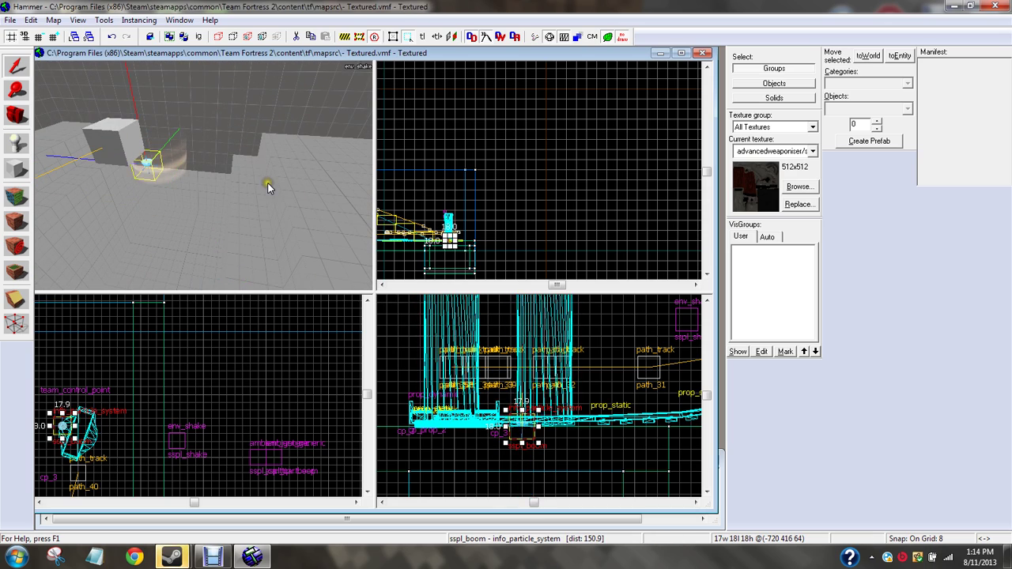
# - Move the sspl_shake env_shake entity directly above the final capture plate
pyautogui.press('s')
pyautogui.press('d')
pyautogui.click(250, 108)
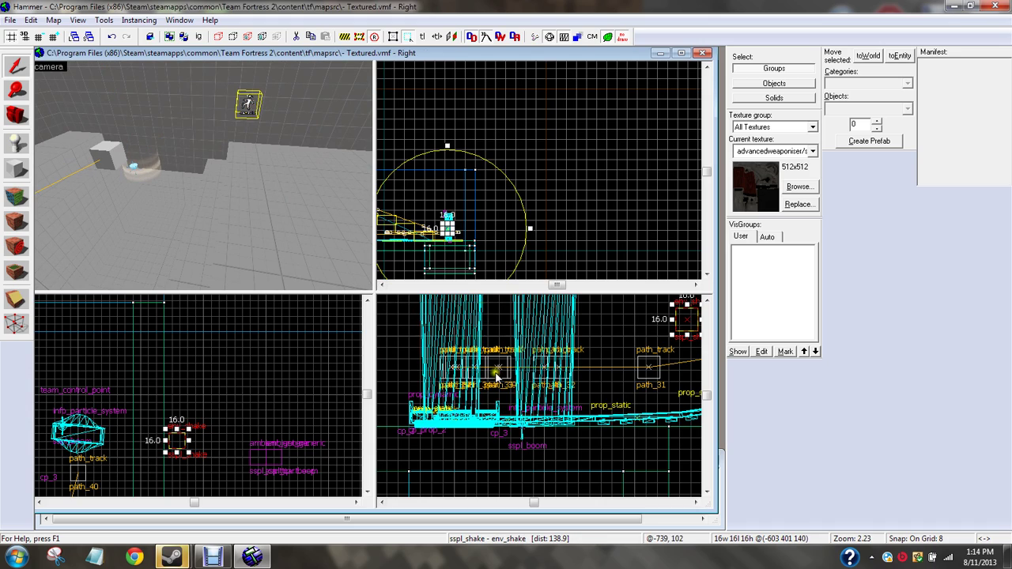
pyautogui.scroll(4, 136, 423)
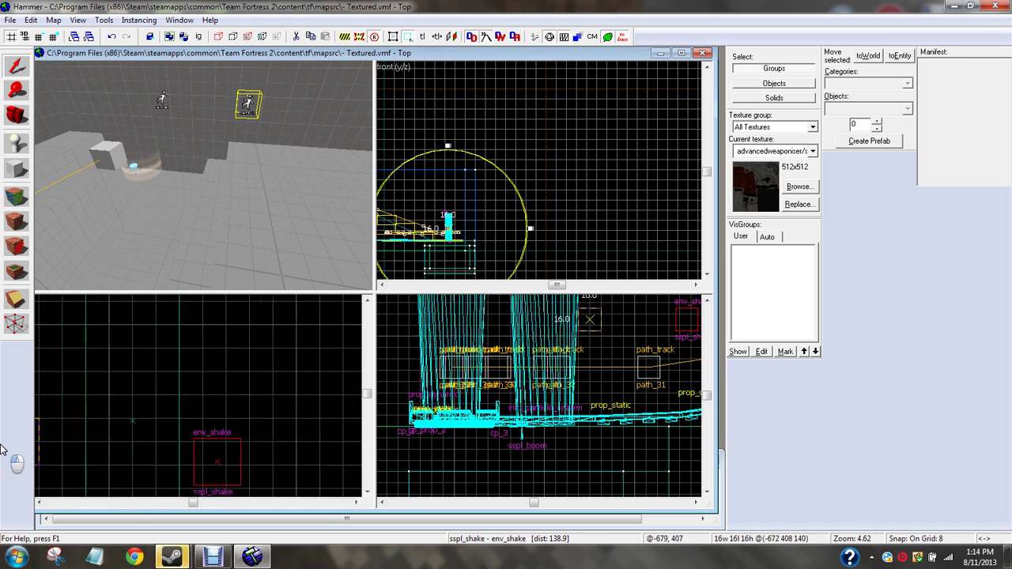
pyautogui.moveTo(0, 446); pyautogui.dragTo(155, 432)
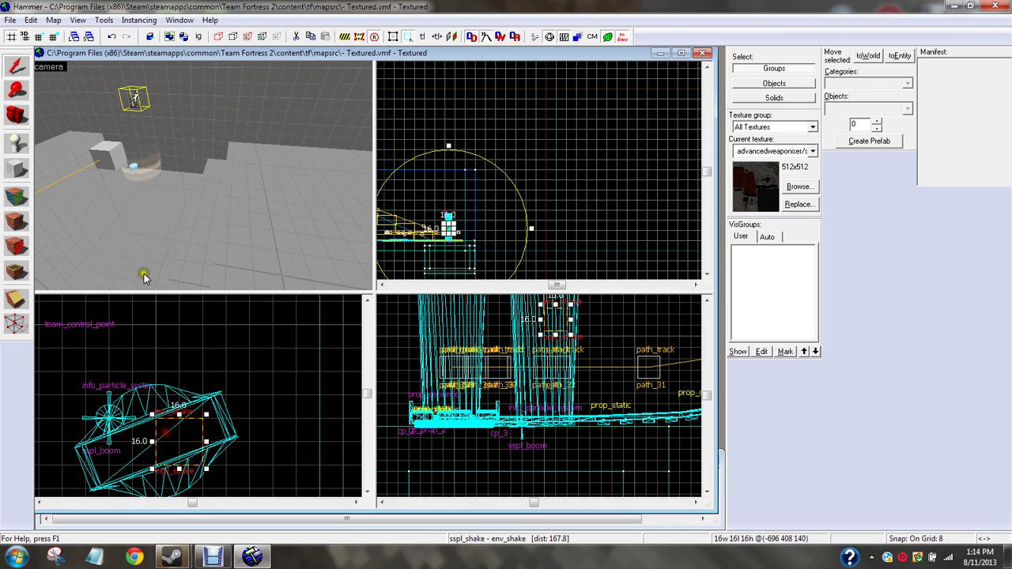
# - Open the properties of the sspl_shake env_shake and check its amplitude and frequency
pyautogui.doubleClick(134, 98)
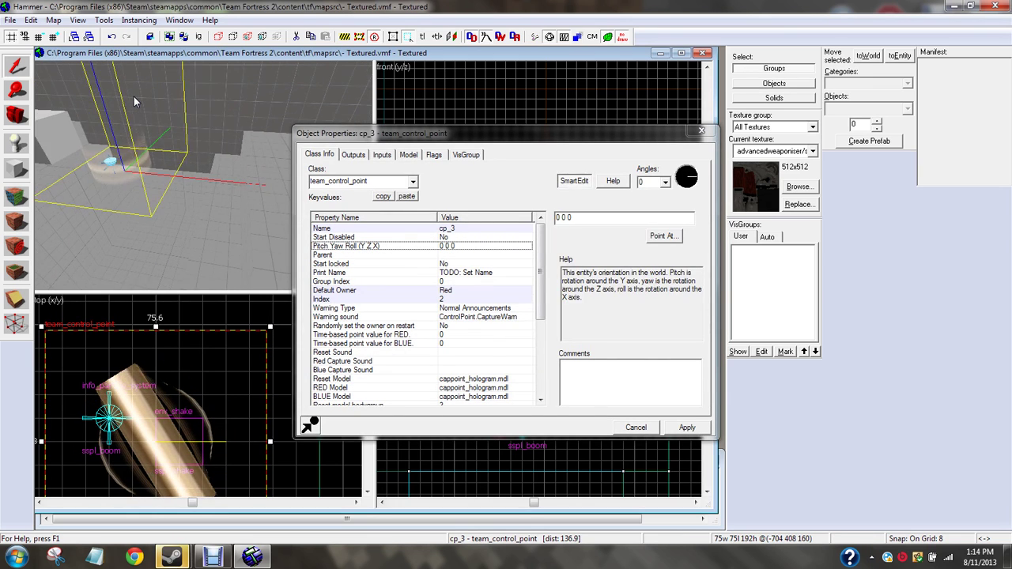
pyautogui.press('z')
pyautogui.press('w')
pyautogui.press('z')
pyautogui.click(128, 99)
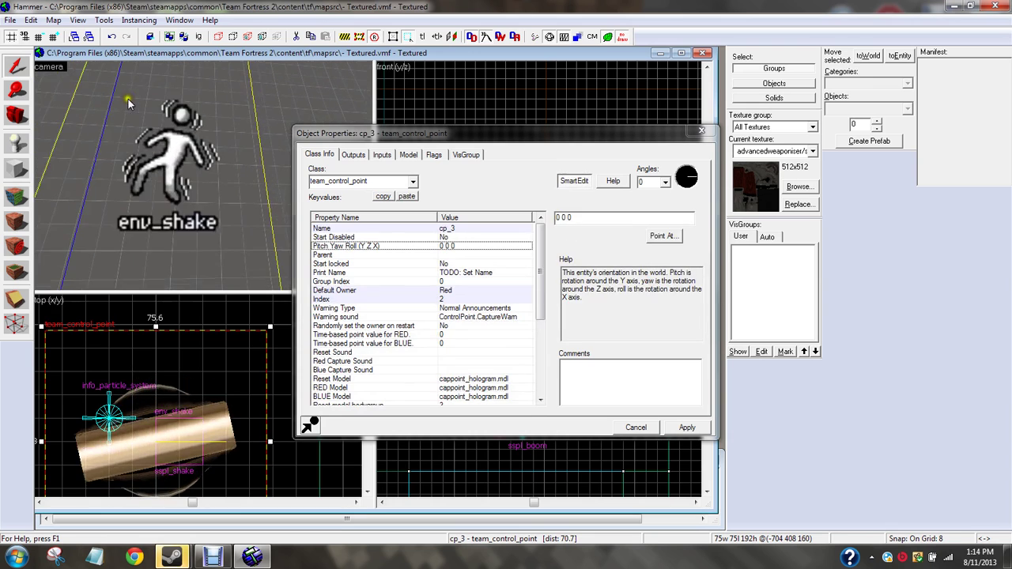
pyautogui.click(165, 144)
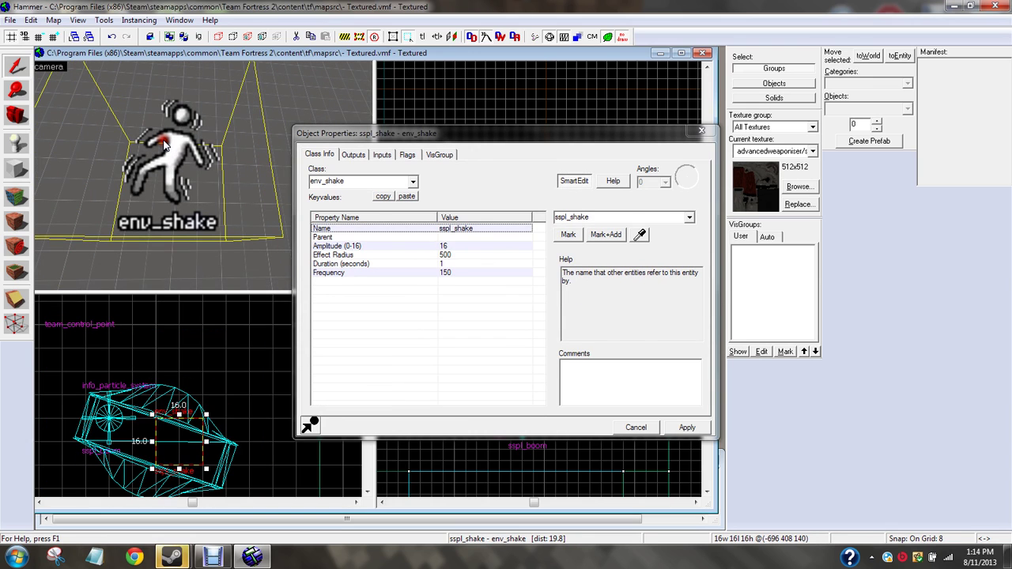
pyautogui.click(425, 248)
pyautogui.click(451, 273)
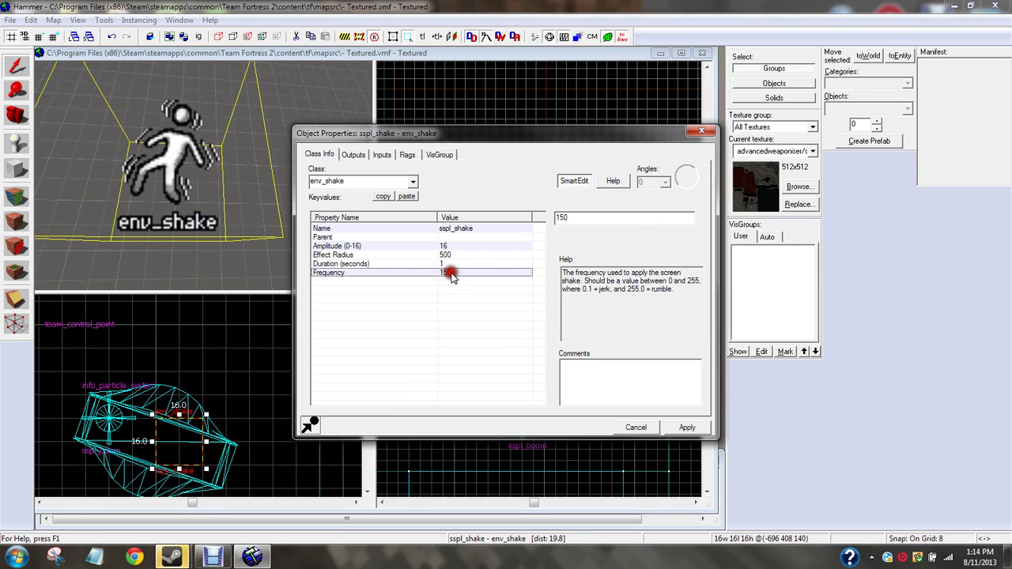
# - Check the outputs, inputs and flags of the sspl_shake env_shake and close its properties
pyautogui.click(353, 155)
pyautogui.click(383, 154)
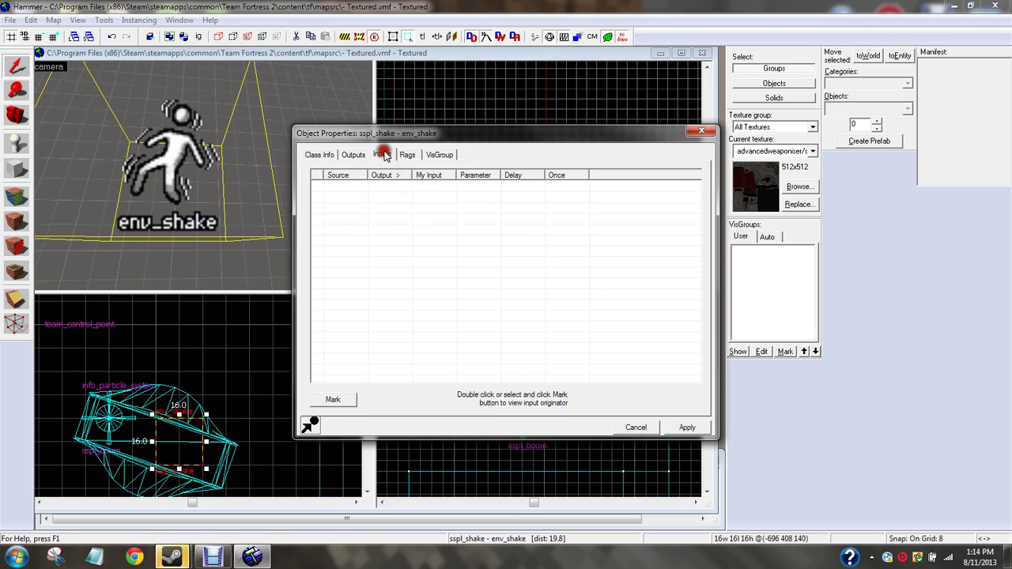
pyautogui.click(406, 154)
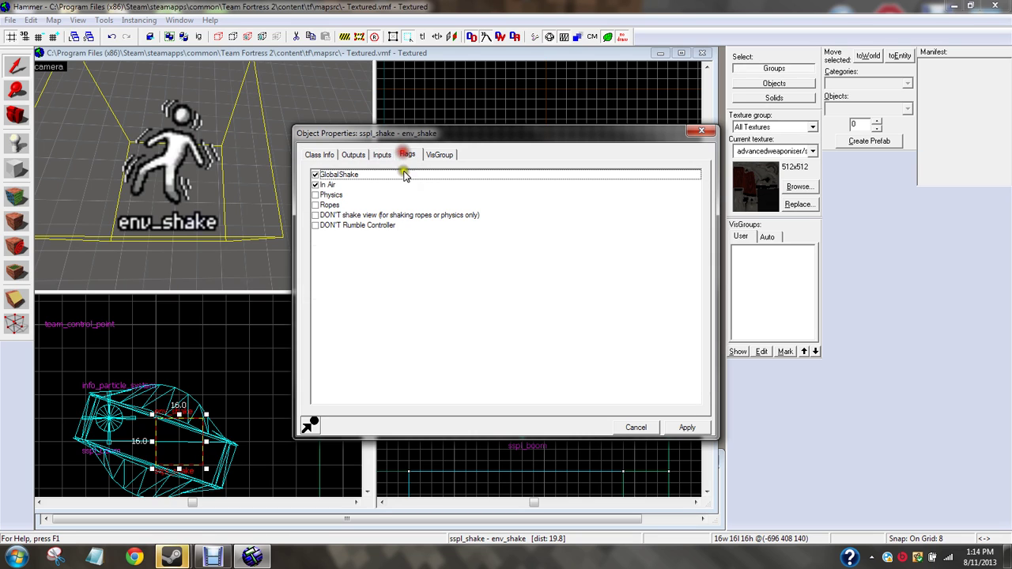
pyautogui.click(329, 187)
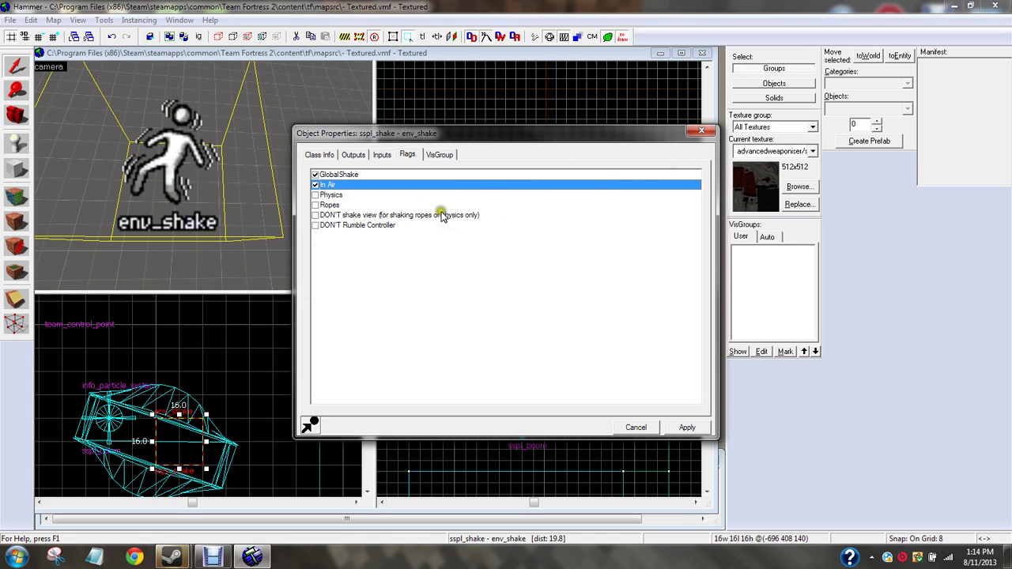
pyautogui.click(702, 132)
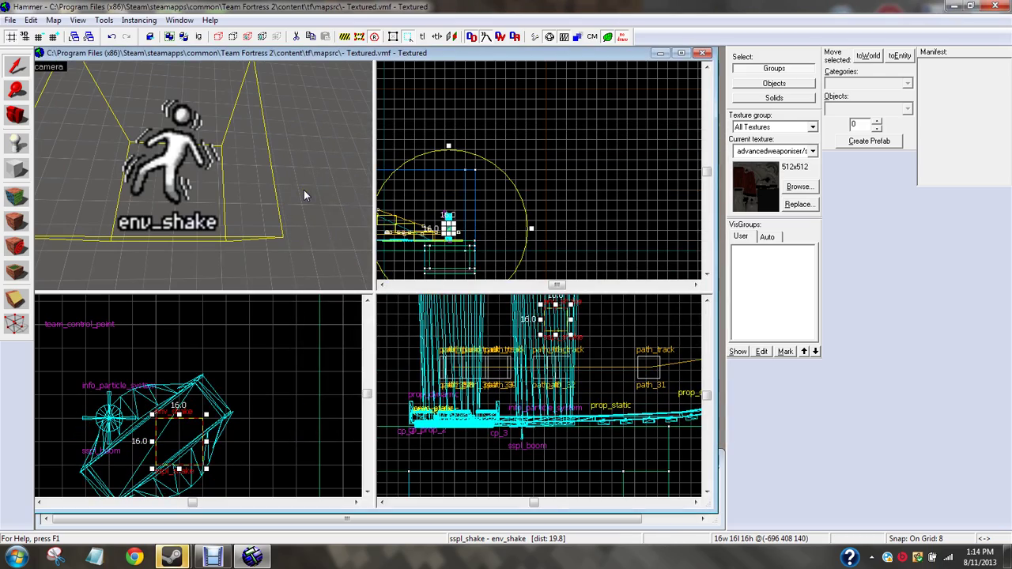
# - Look over the track approach and the area around the final control point in the 3D view
pyautogui.press('z')
pyautogui.press('s')
pyautogui.press('w')
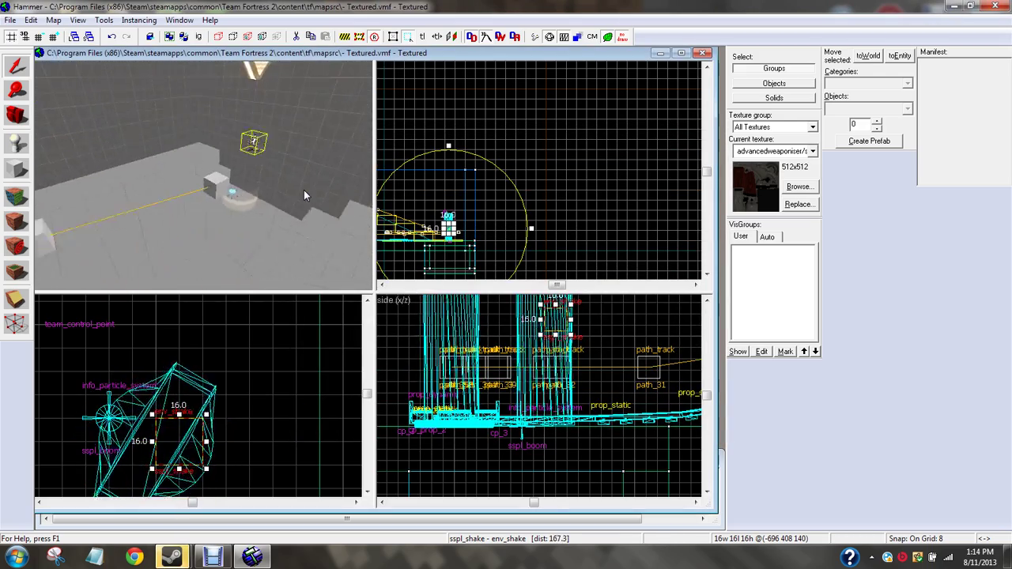
pyautogui.press('s')
pyautogui.press('w')
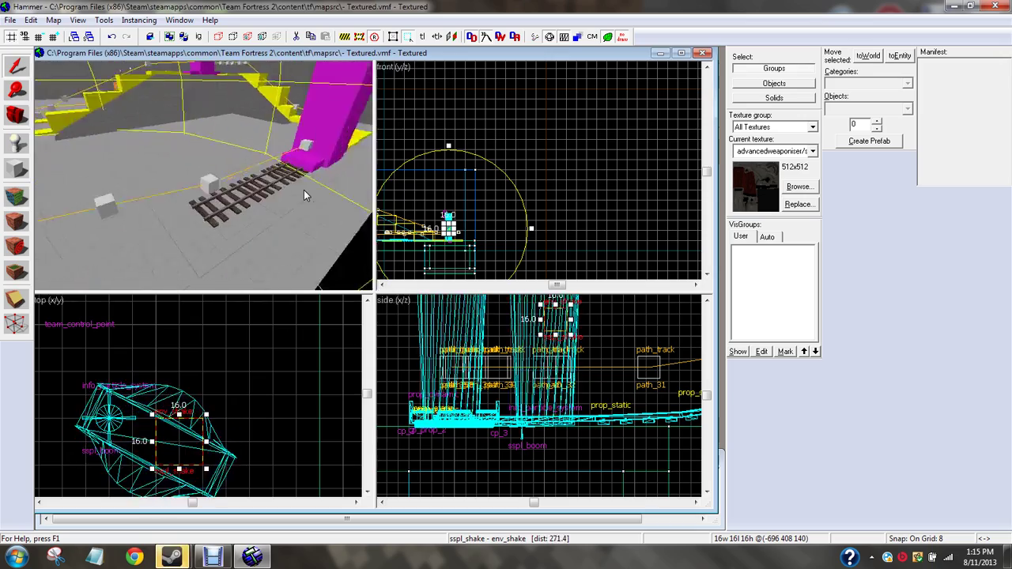
pyautogui.press('Right')
pyautogui.press('Right')
pyautogui.press('Right')
pyautogui.press('Right')
pyautogui.press('Right')
pyautogui.press('Right')
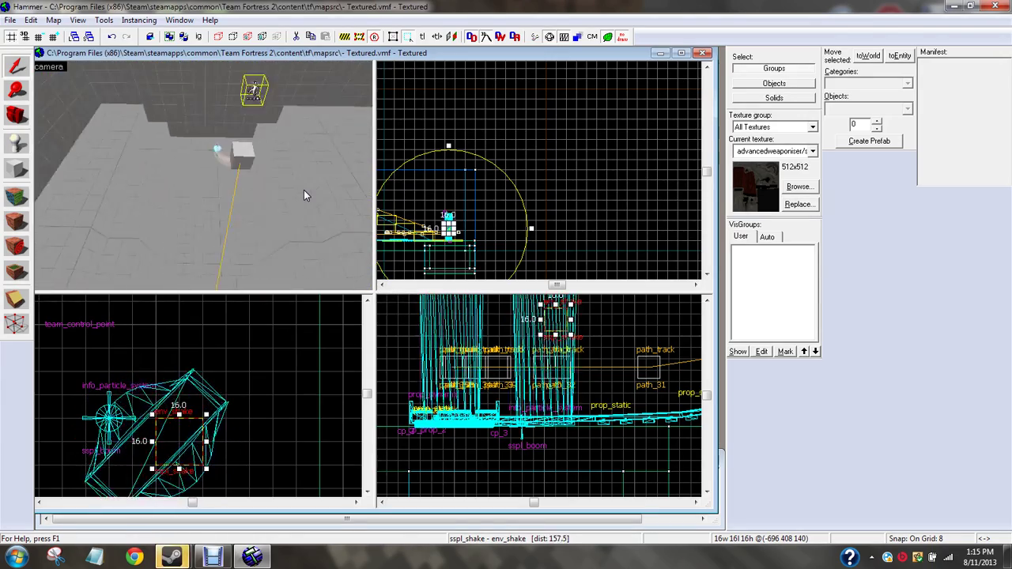
pyautogui.press('z')
# - Create a block 152 wide, 256 long and 80 high in the lower part of the pit beneath the final point
pyautogui.click(16, 169)
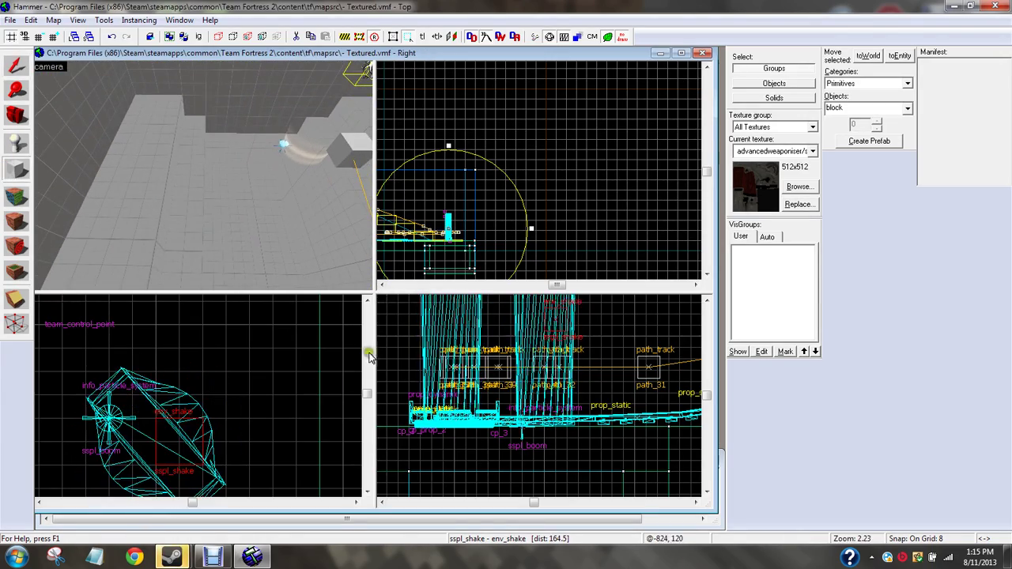
pyautogui.scroll(-5, 510, 390)
pyautogui.scroll(-6, 119, 401)
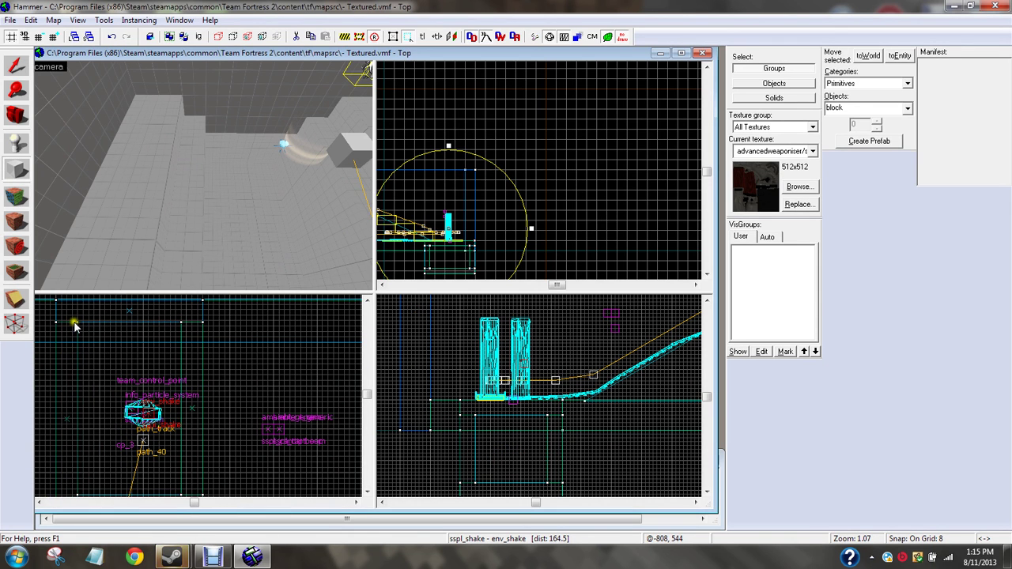
pyautogui.moveTo(77, 326); pyautogui.dragTo(184, 461)
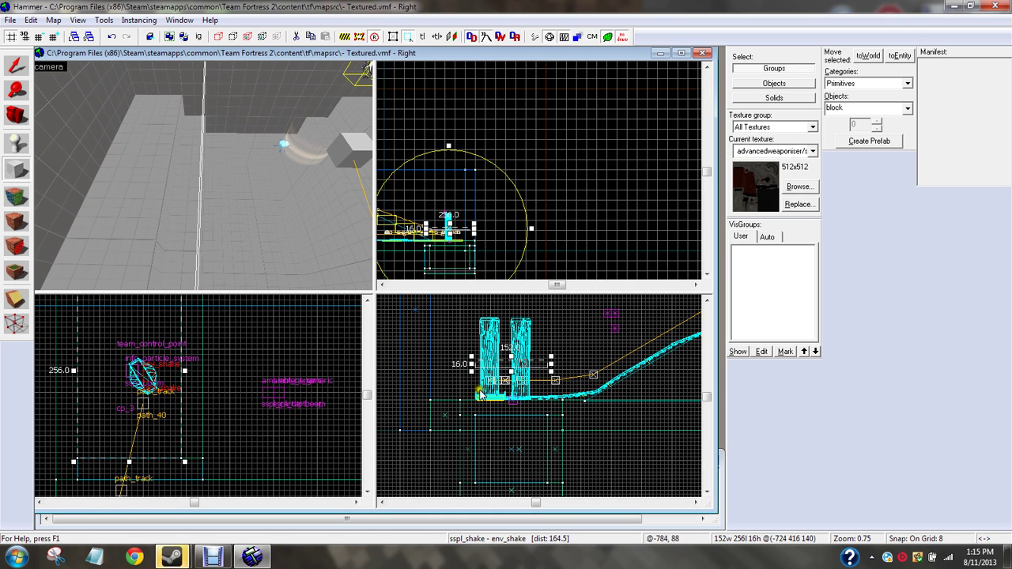
pyautogui.moveTo(506, 368); pyautogui.dragTo(511, 443)
pyautogui.scroll(5, 294, 274)
pyautogui.rightClick(455, 454)
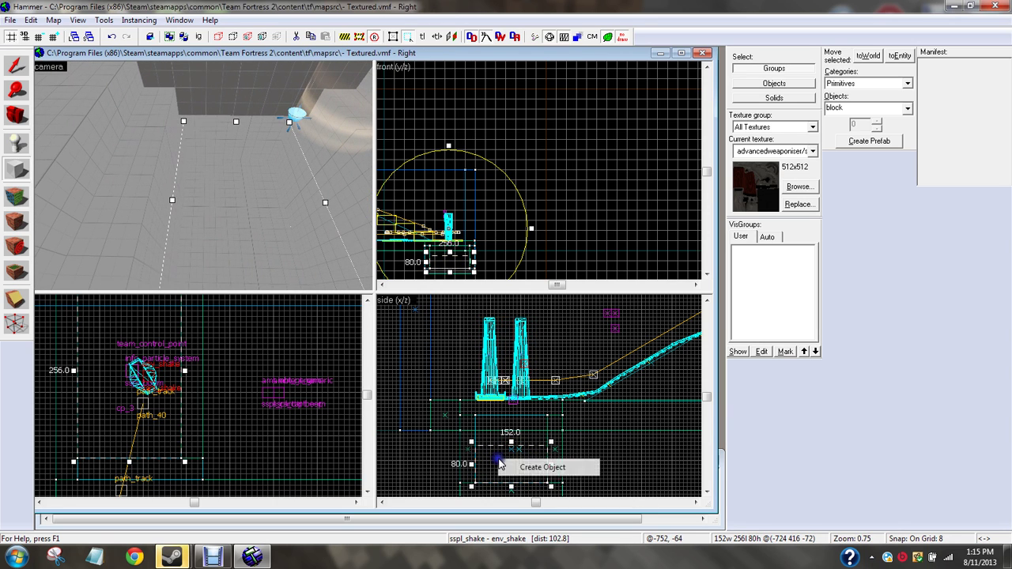
pyautogui.click(524, 468)
pyautogui.click(8, 65)
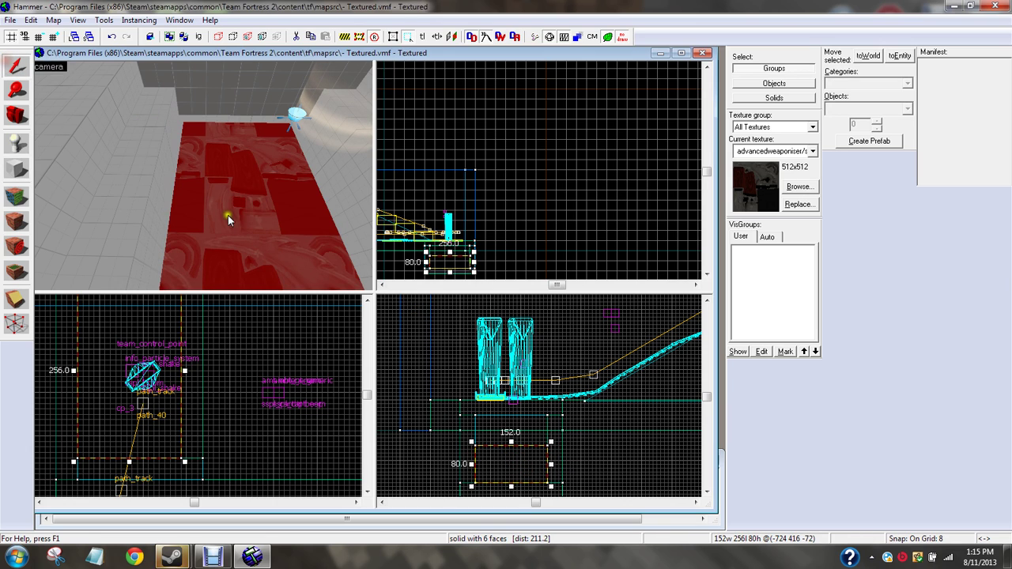
# - Texture the new block in the pit with tools/toolstrigger, finding the texture with the filter "tools"
pyautogui.click(799, 187)
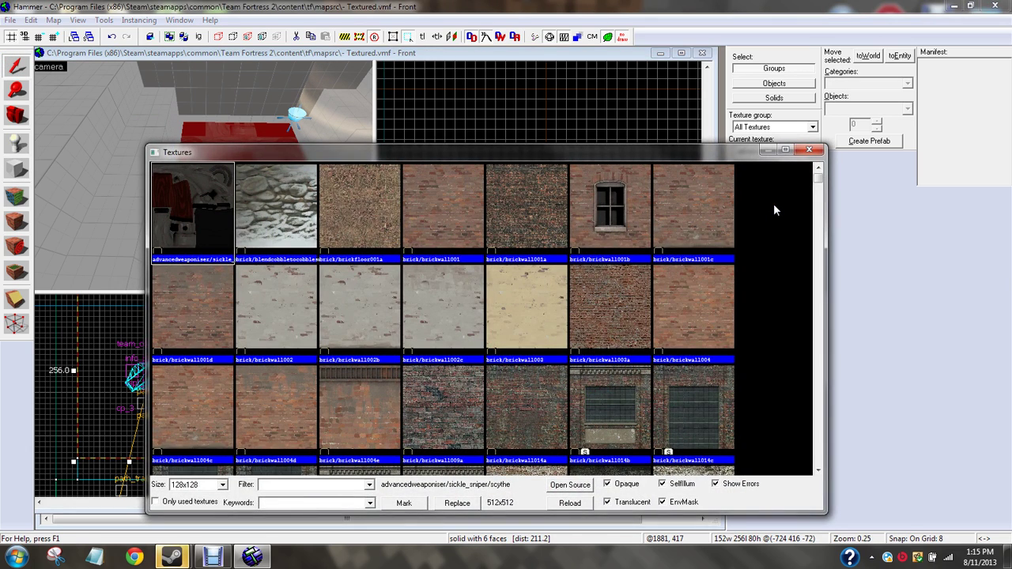
pyautogui.write('tools')
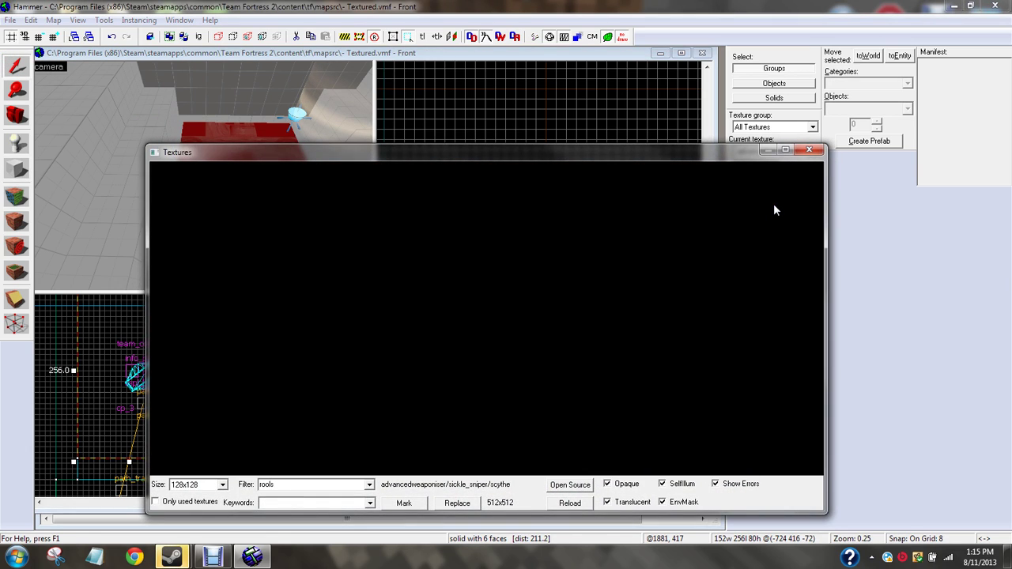
pyautogui.press('BackSpace')
pyautogui.press('BackSpace')
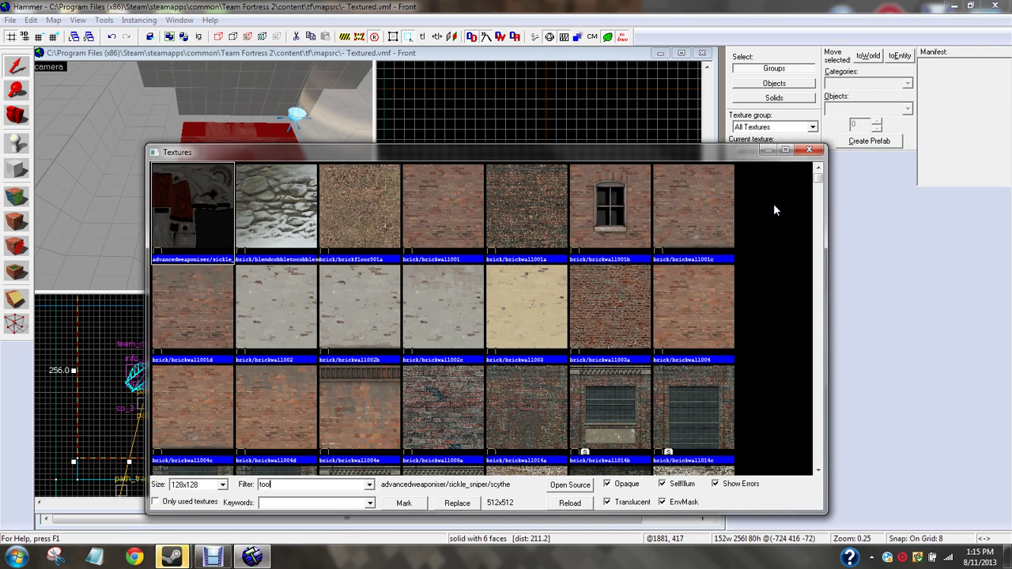
pyautogui.write('ls')
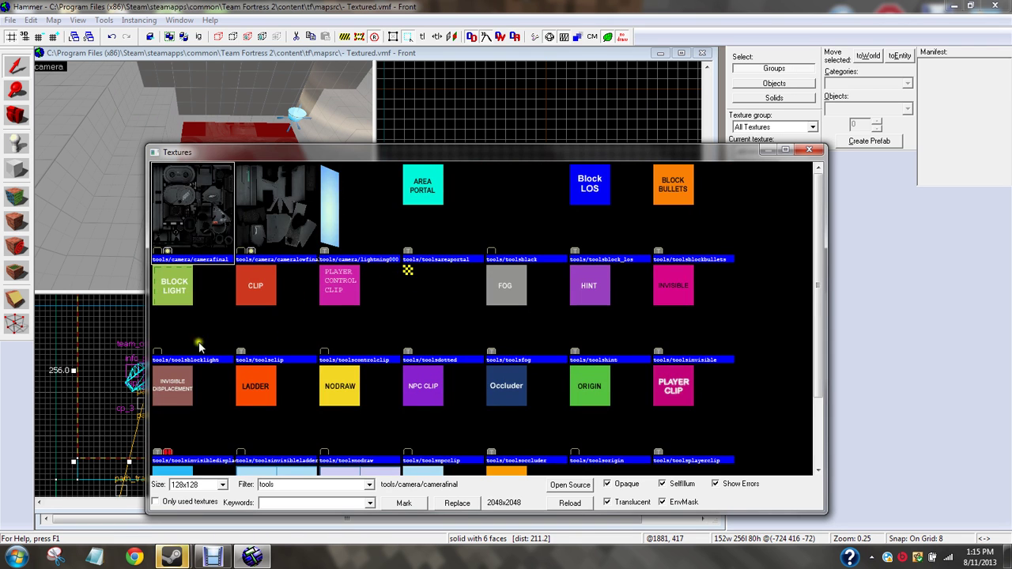
pyautogui.scroll(-3, 815, 289)
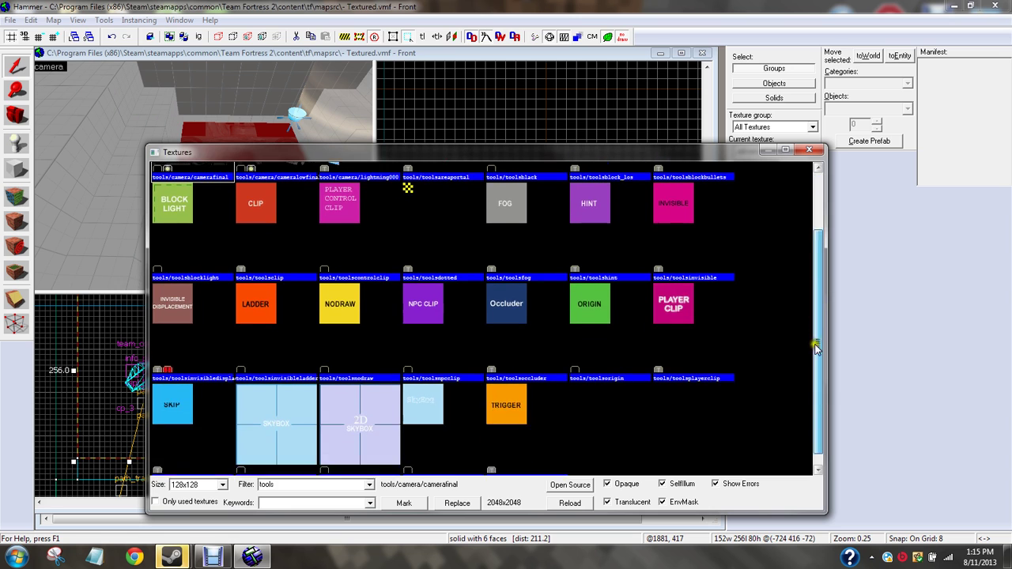
pyautogui.doubleClick(538, 388)
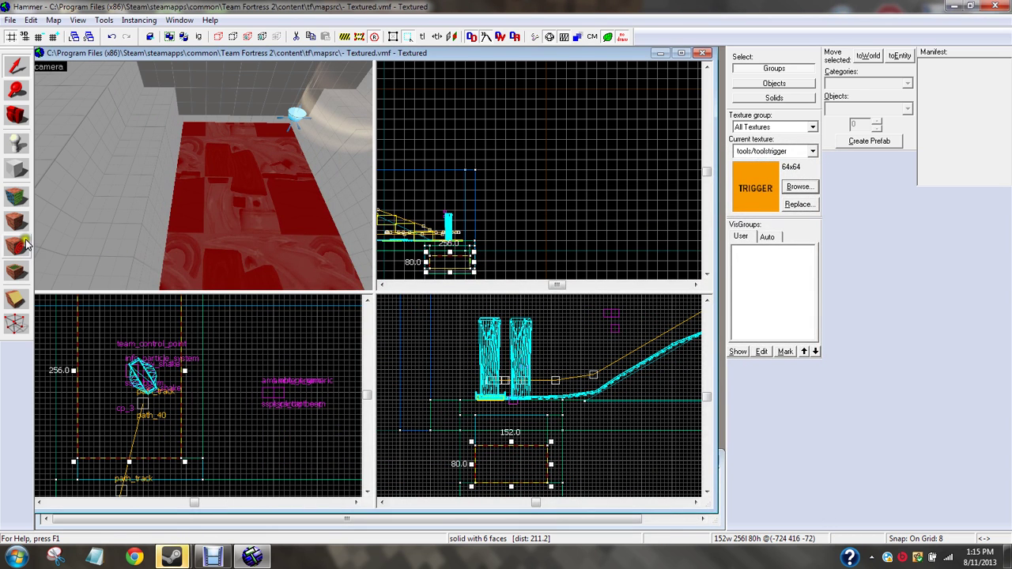
pyautogui.click(22, 244)
# - Tie the trigger-textured block to an entity of class trigger_once, apply the class and close its properties
pyautogui.hotkey('ctrl', 't')
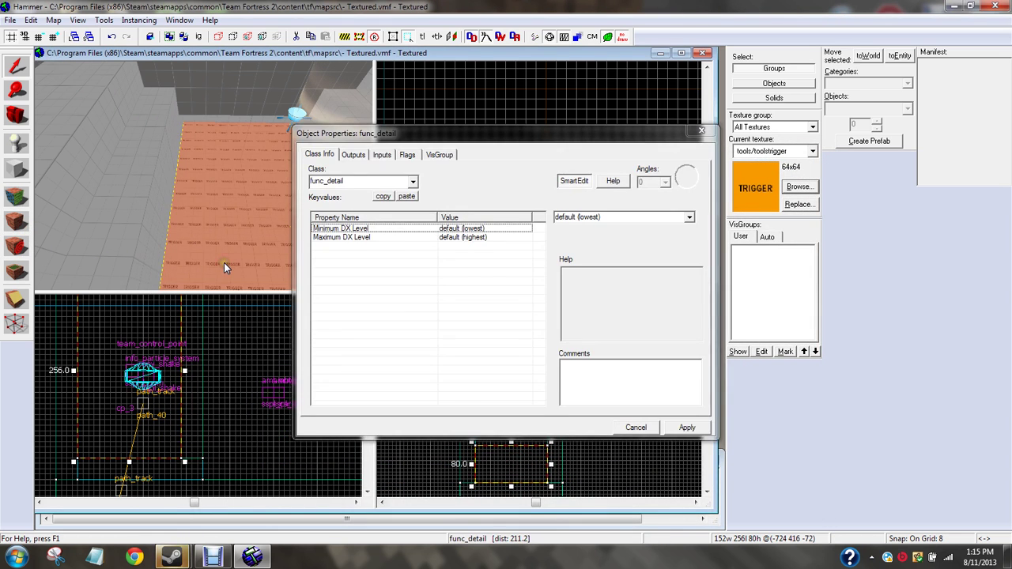
pyautogui.click(378, 180)
pyautogui.press('BackSpace')
pyautogui.press('BackSpace')
pyautogui.press('BackSpace')
pyautogui.press('BackSpace')
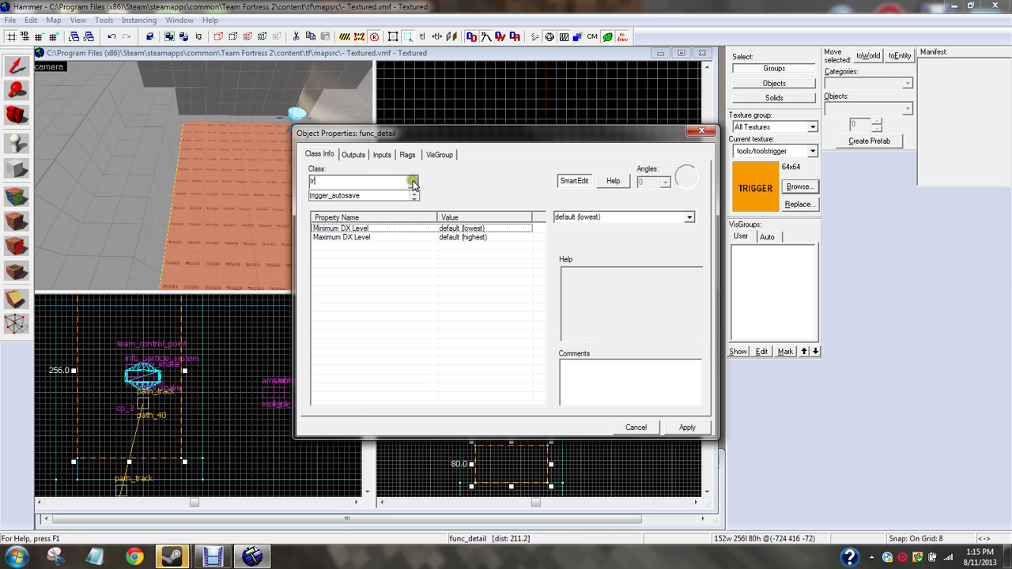
pyautogui.write('tr')
pyautogui.click(413, 181)
pyautogui.click(413, 182)
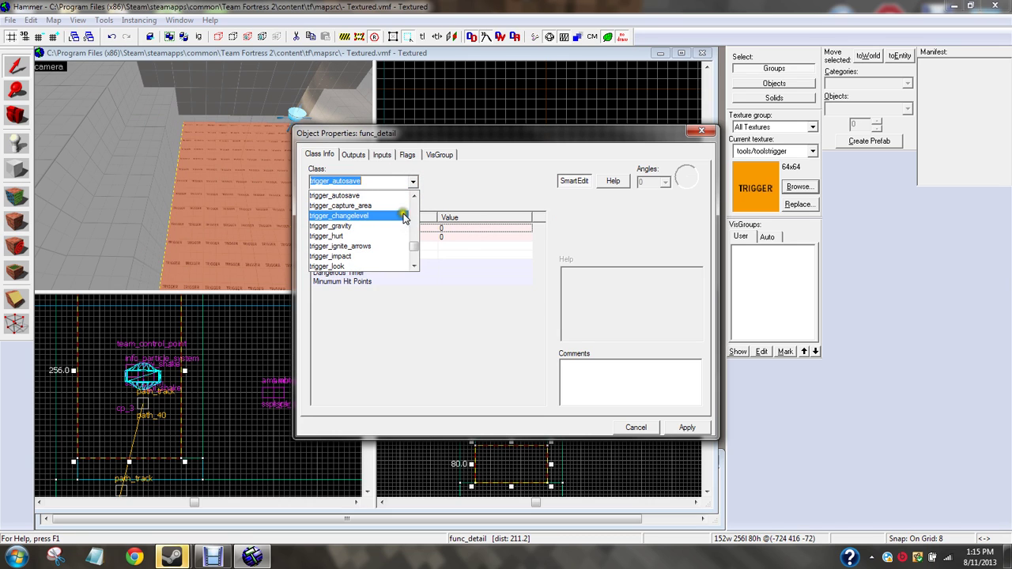
pyautogui.moveTo(413, 241); pyautogui.dragTo(410, 246)
pyautogui.click(355, 245)
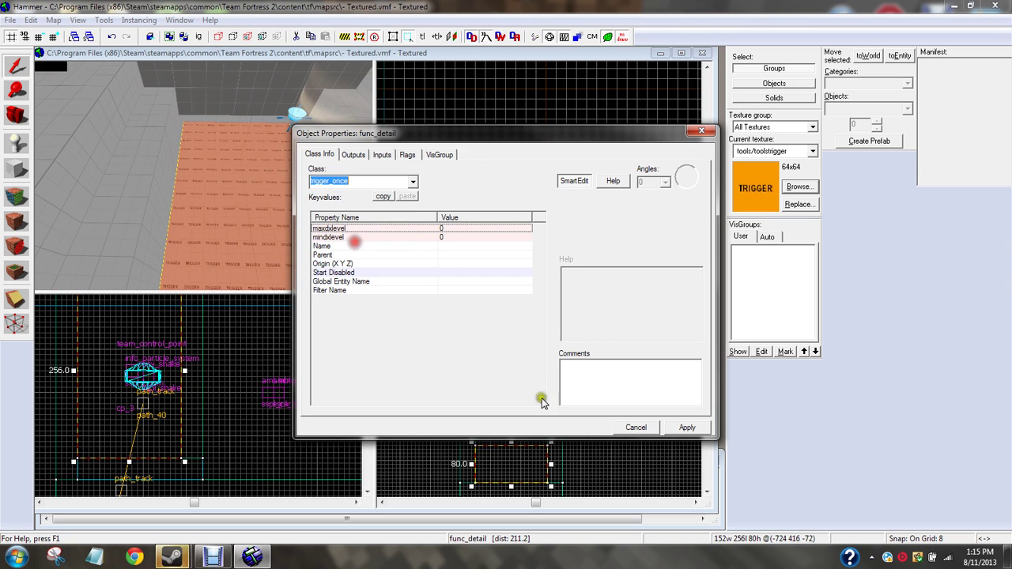
pyautogui.click(686, 428)
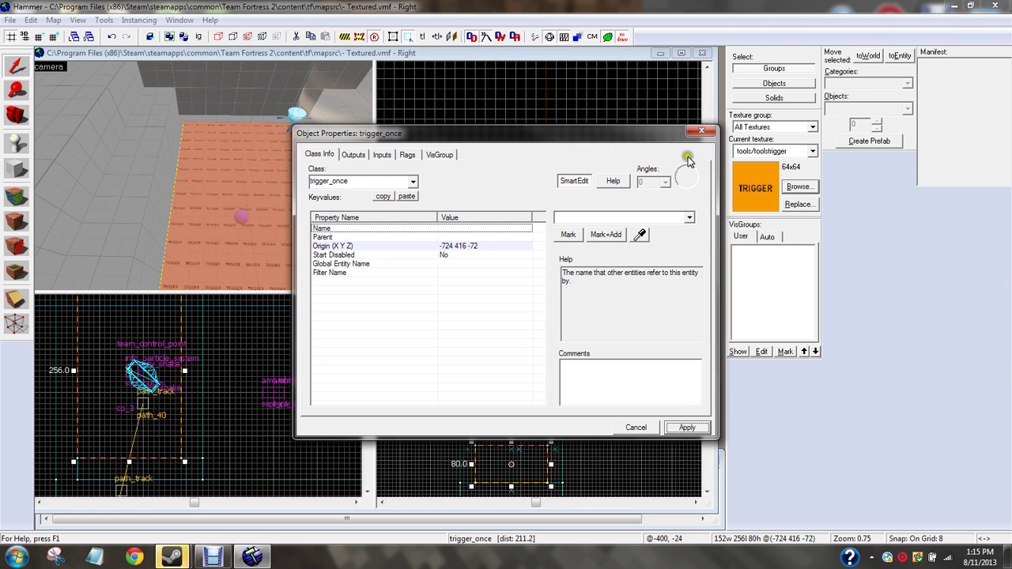
pyautogui.click(700, 133)
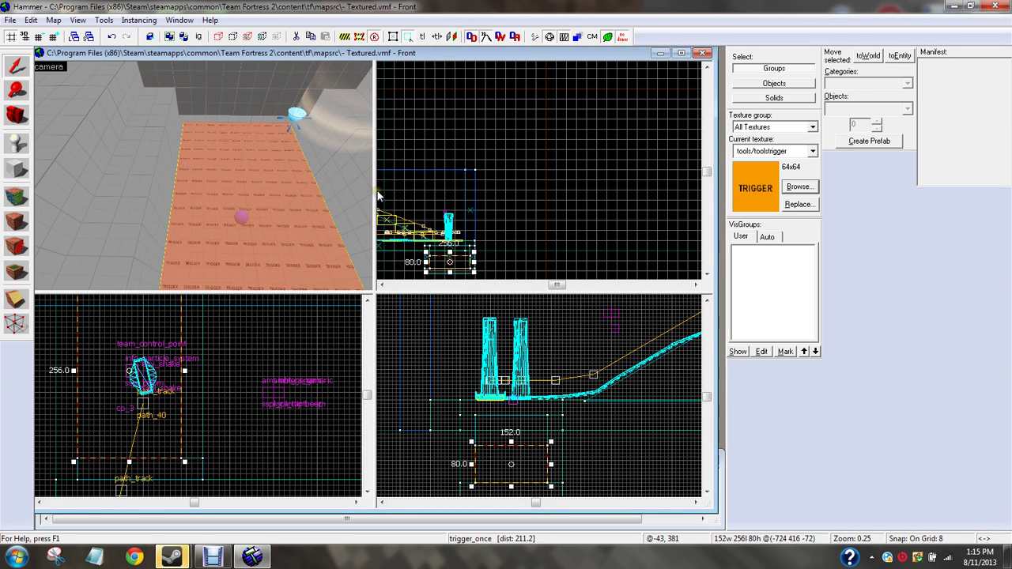
# - Switch to the pl_moutain.vmf map and find the trigger brushes in the round pit below its final point
pyautogui.click(9, 20)
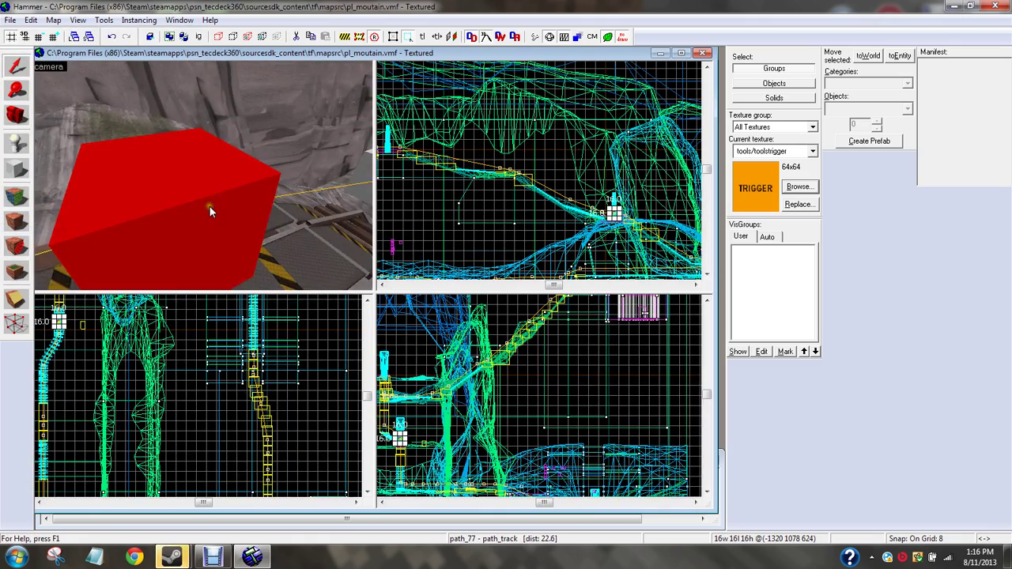
pyautogui.press('z')
pyautogui.press('s')
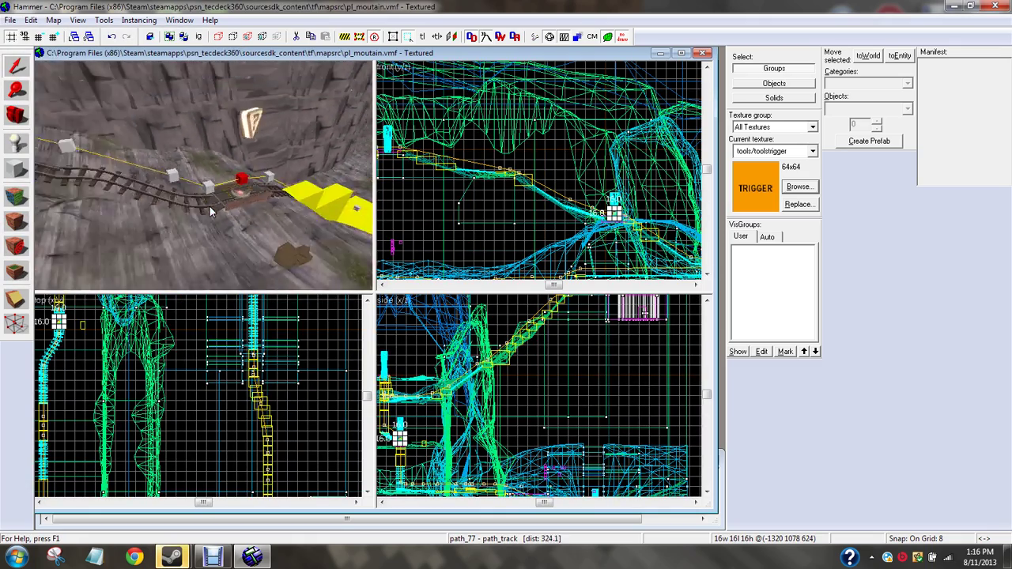
pyautogui.press('w')
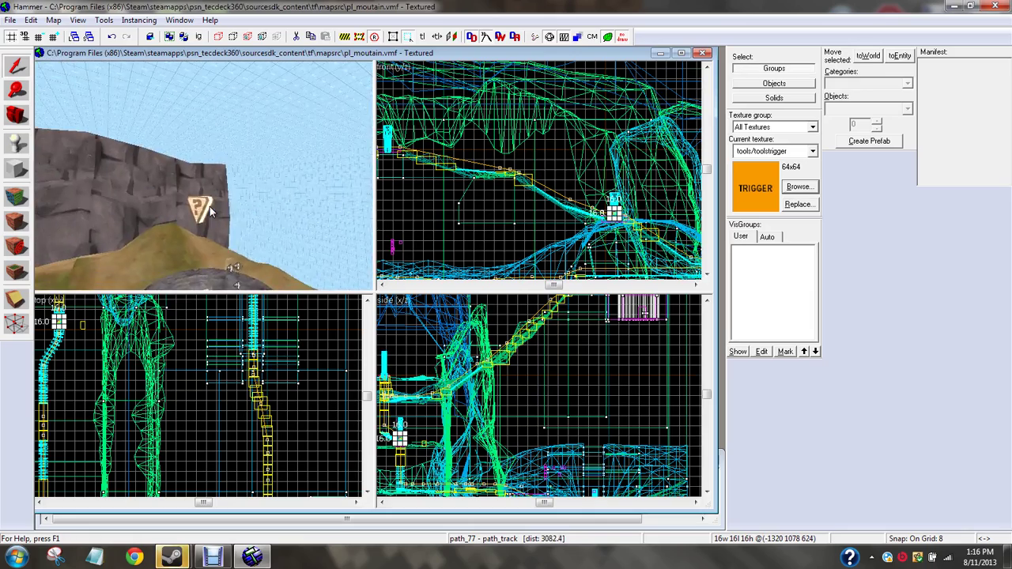
pyautogui.press('z')
pyautogui.press('w')
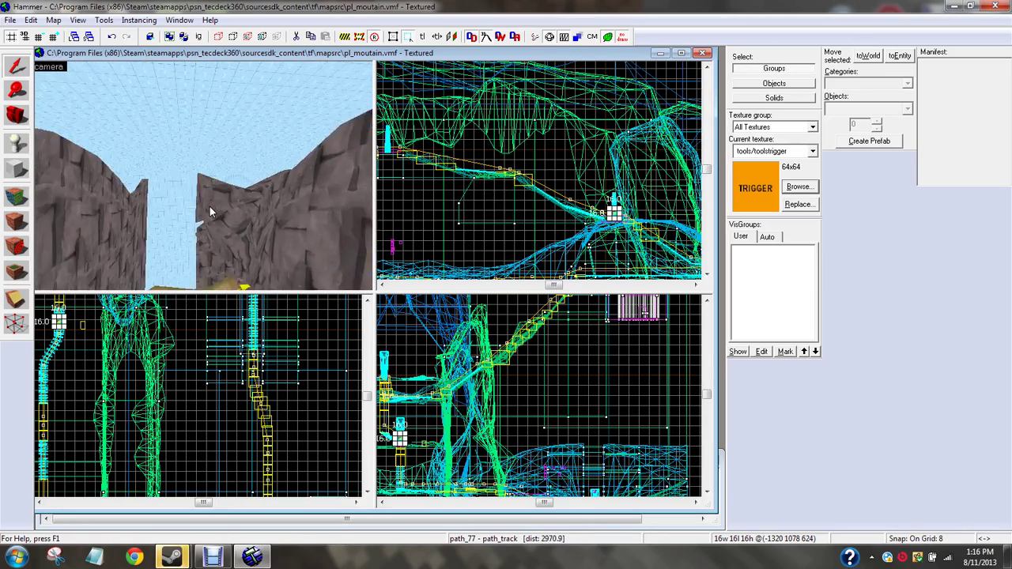
pyautogui.press('w')
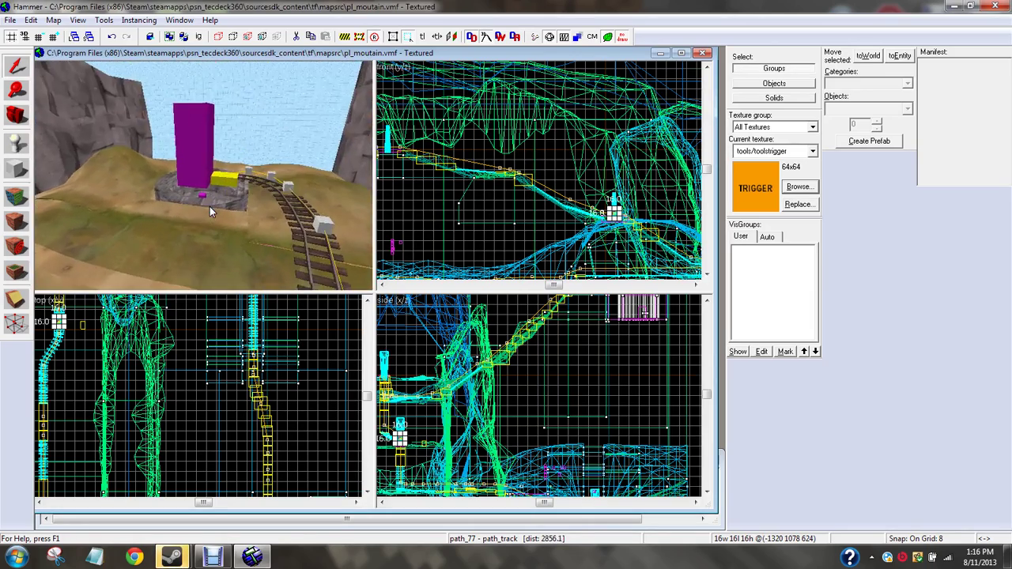
pyautogui.press('w')
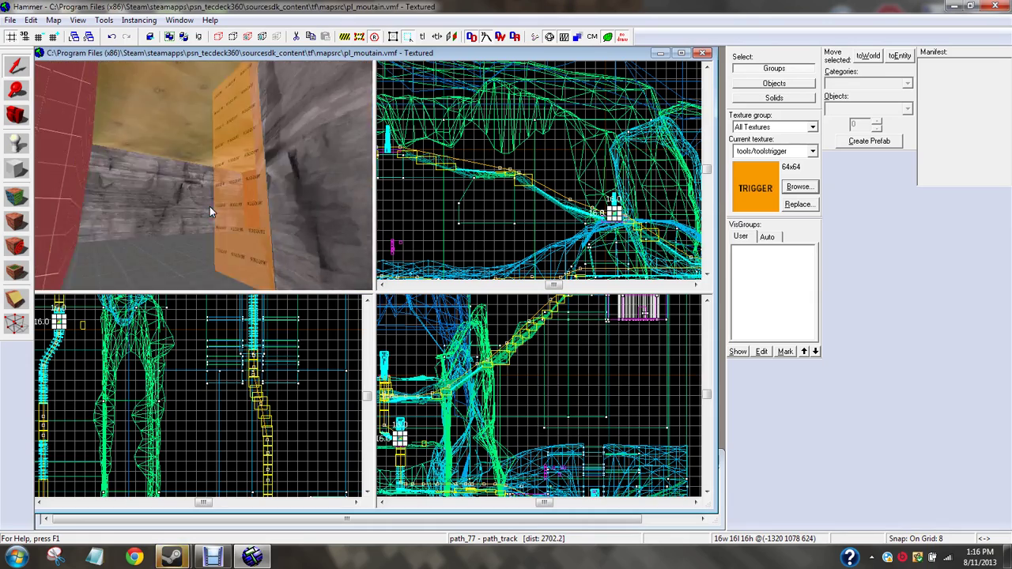
pyautogui.press('s')
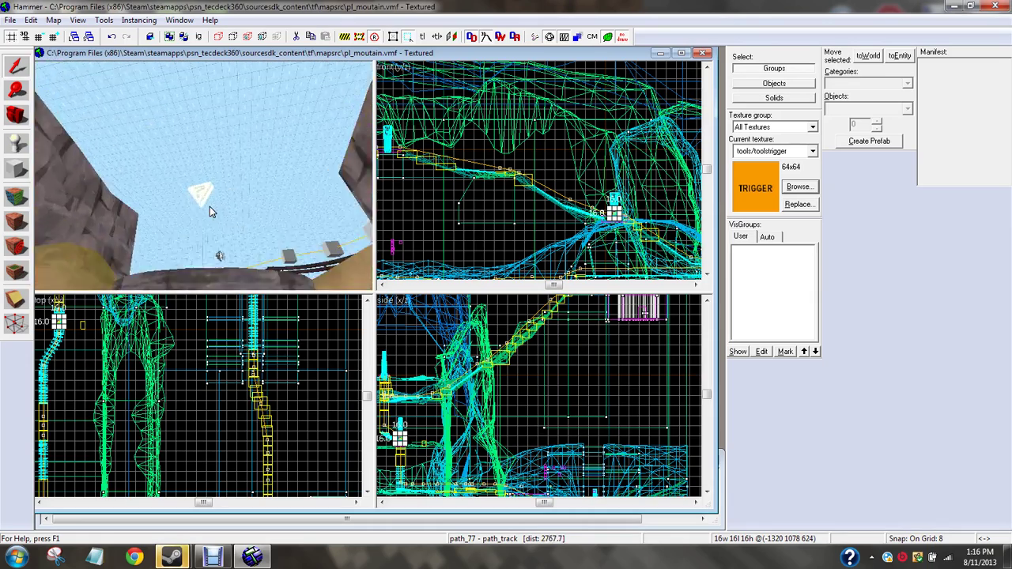
pyautogui.press('w')
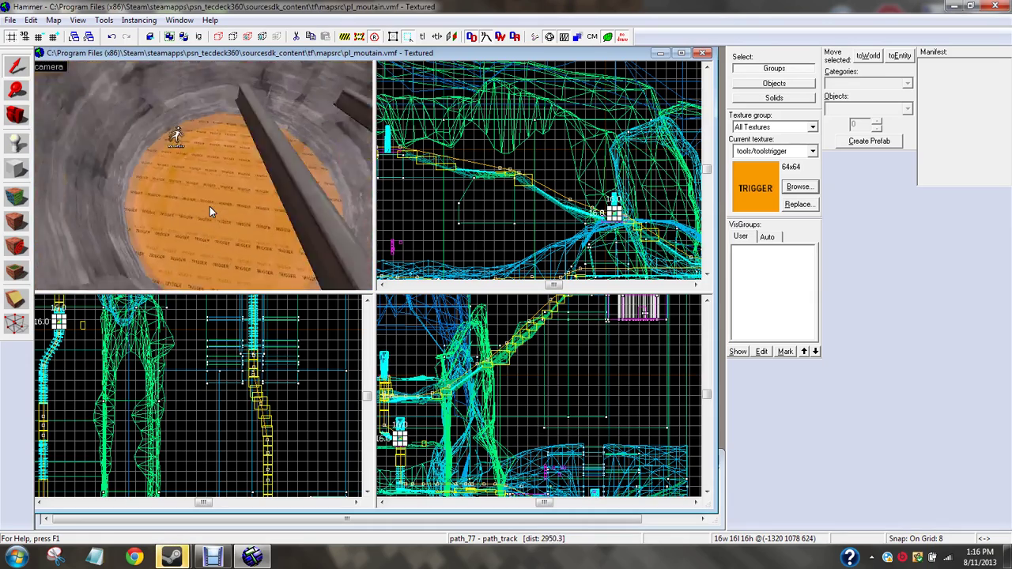
# - Open the properties of the trigger_once brush in the pl_moutain pit and examine its Filter Name
pyautogui.click(210, 207)
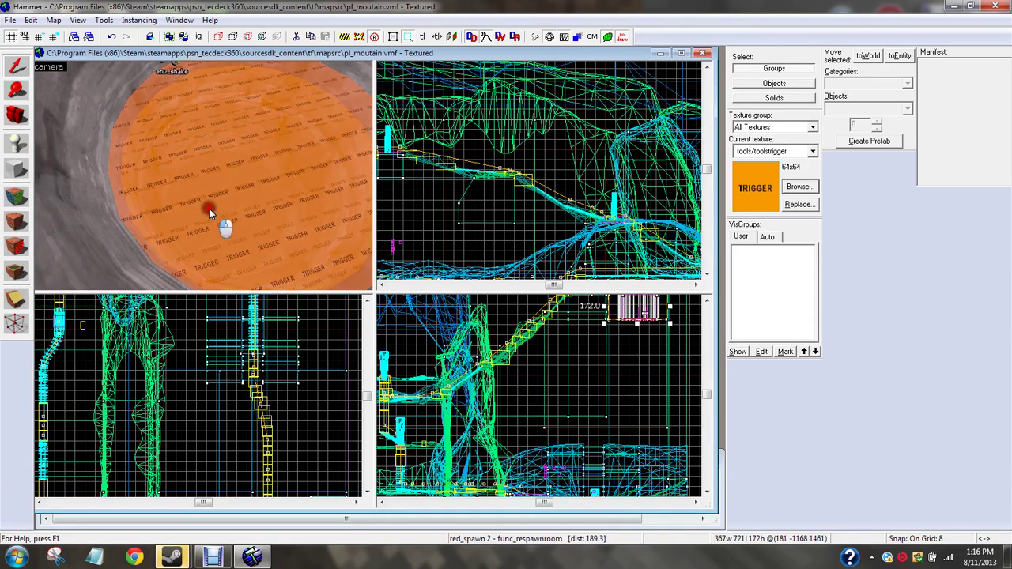
pyautogui.press('w')
pyautogui.press('s')
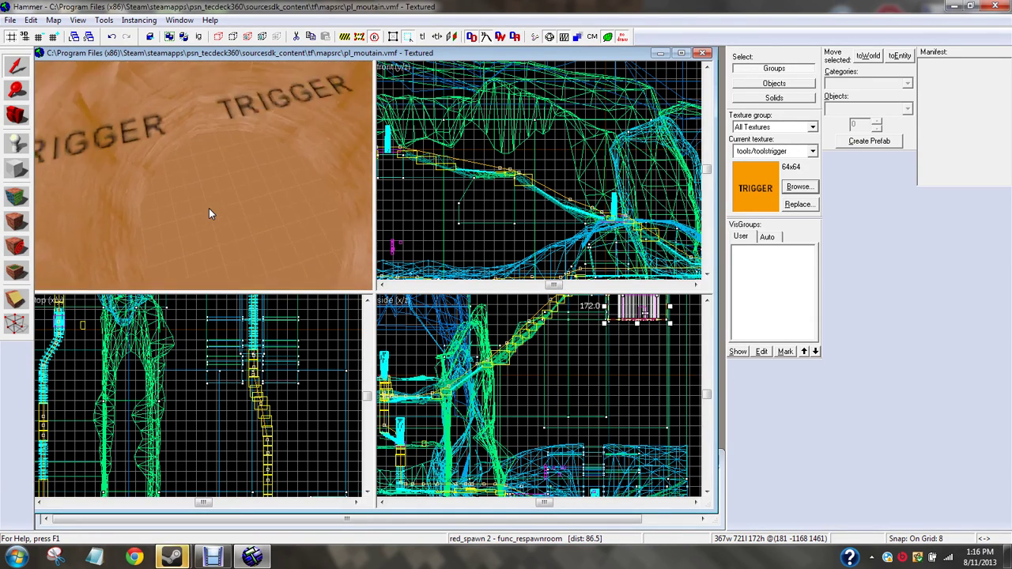
pyautogui.click(210, 208)
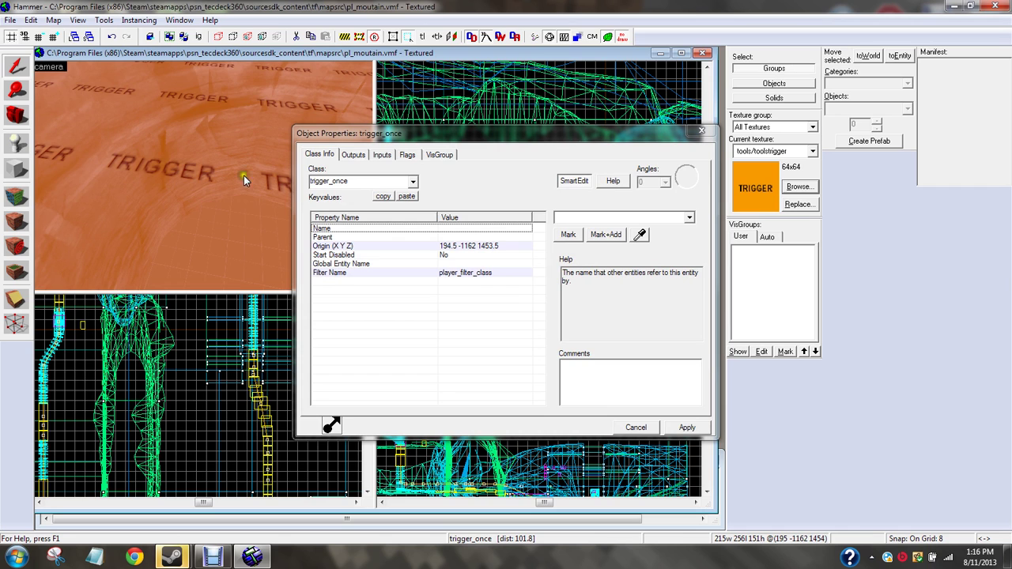
pyautogui.scroll(-3, 133, 167)
pyautogui.click(142, 172)
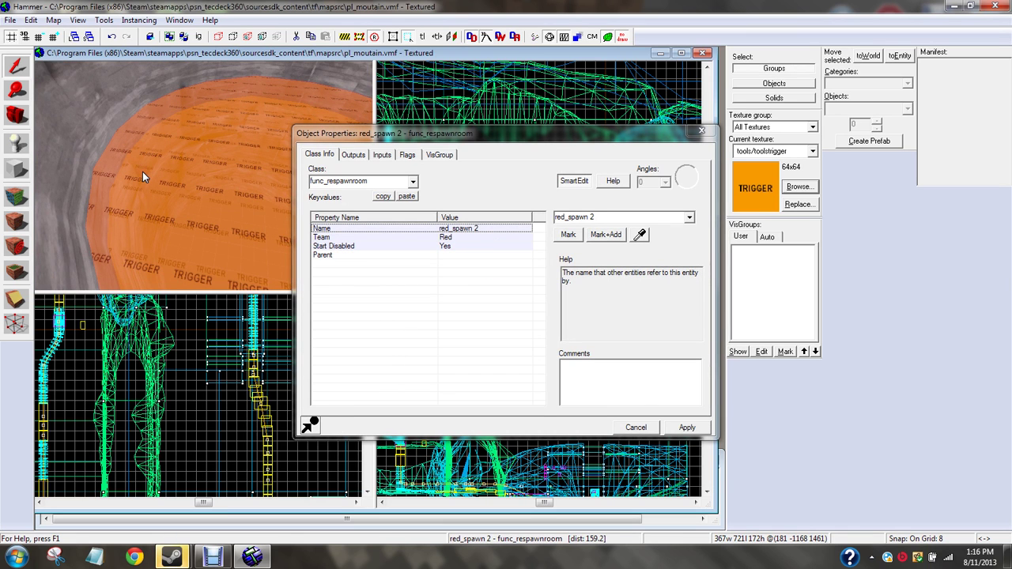
pyautogui.scroll(6, 143, 171)
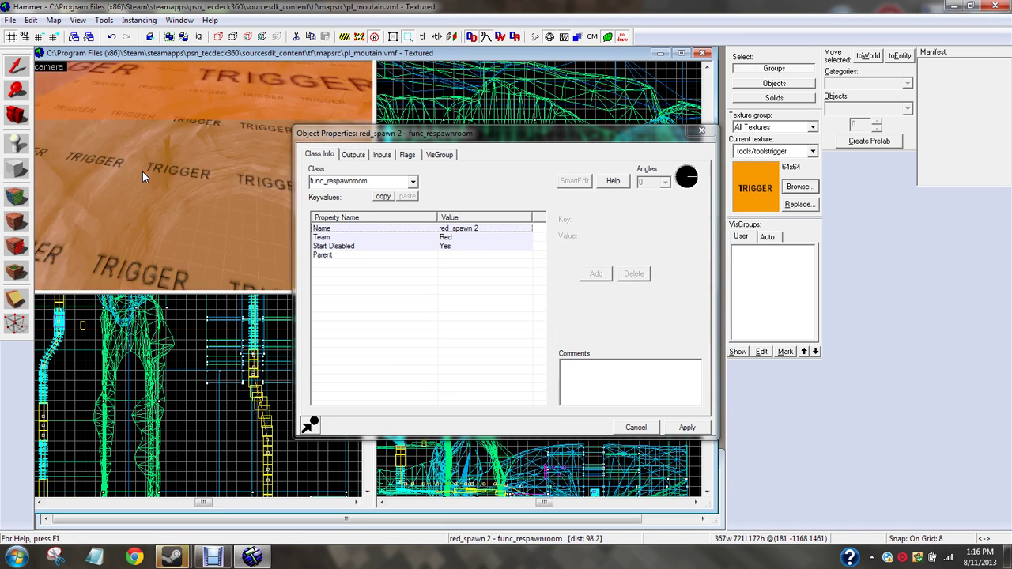
pyautogui.click(143, 172)
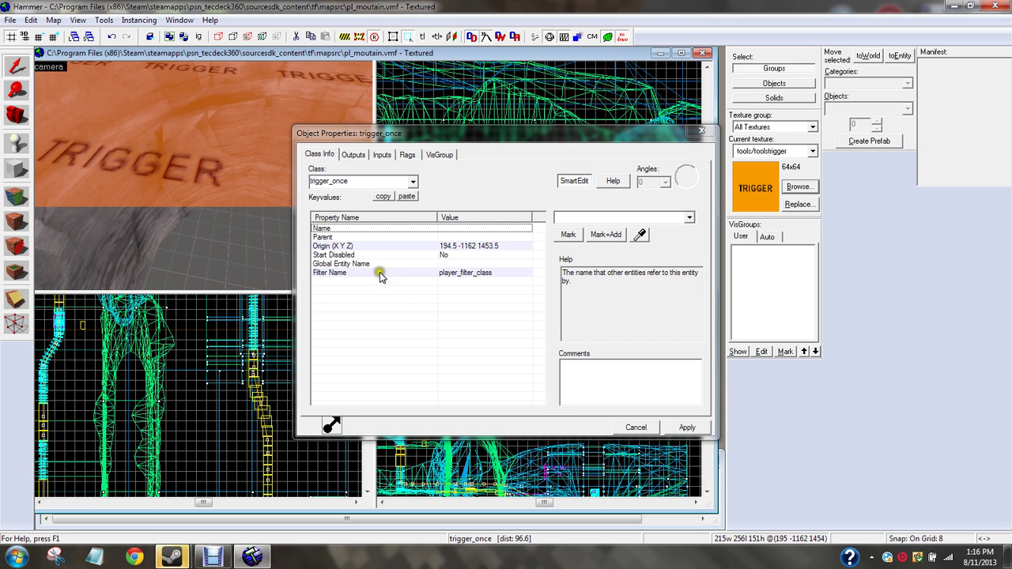
pyautogui.click(380, 274)
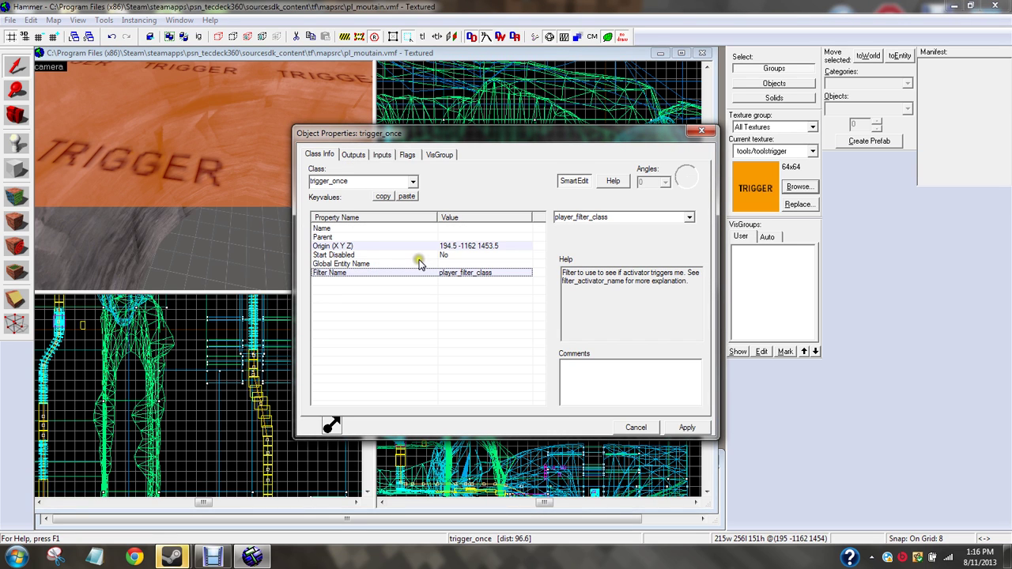
# - Copy the trigger_once's four OnTrigger outputs targeting sspl_boom, sspl_cartboom, sspl_shake and sspl_cart
pyautogui.click(354, 155)
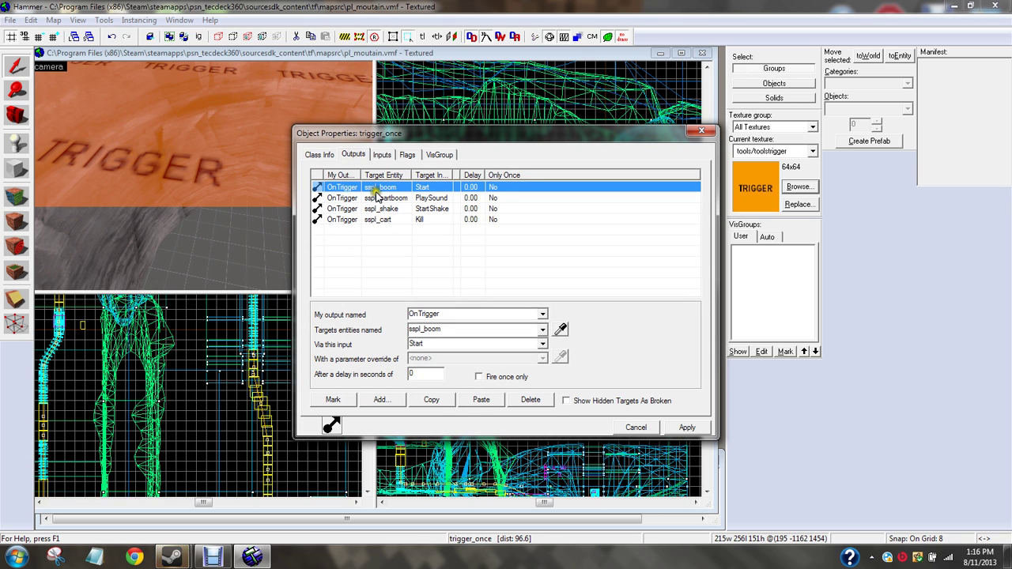
pyautogui.click(383, 220)
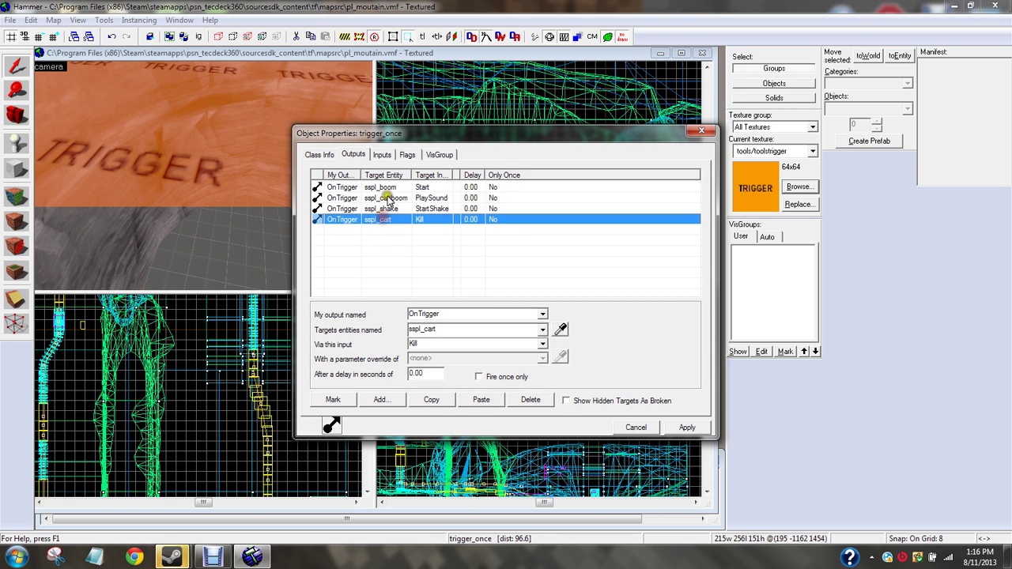
pyautogui.keyDown('shift'); pyautogui.click(387, 187); pyautogui.keyUp('shift')
pyautogui.click(445, 400)
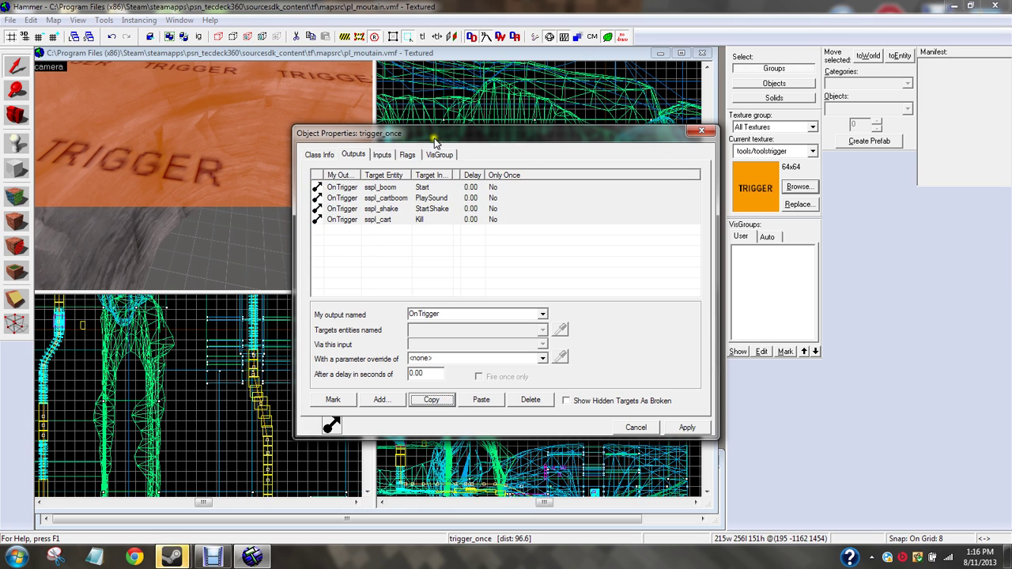
# - Check the flags and inputs of the pl_moutain trigger_once and close its properties
pyautogui.click(407, 155)
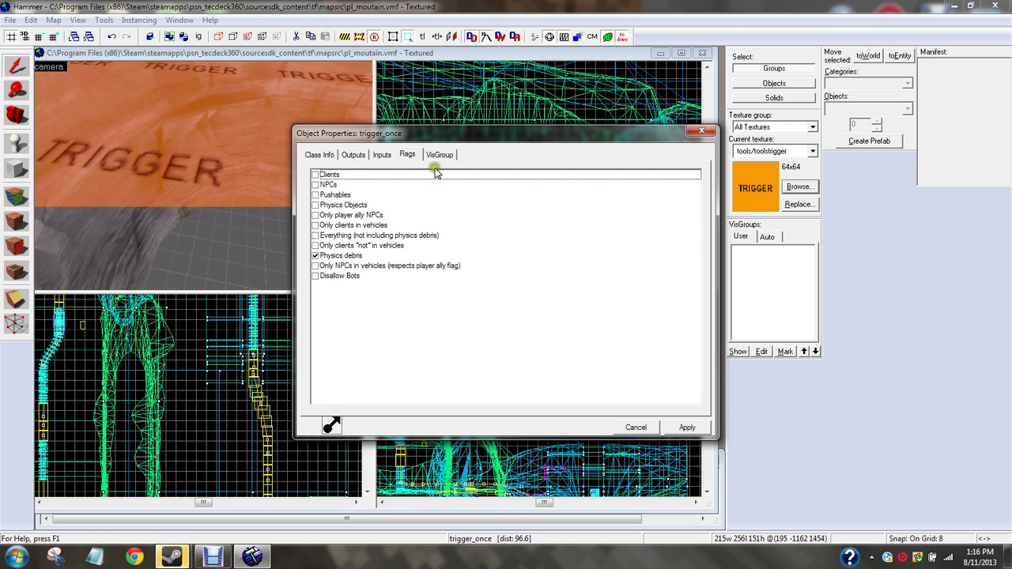
pyautogui.click(437, 157)
pyautogui.click(382, 156)
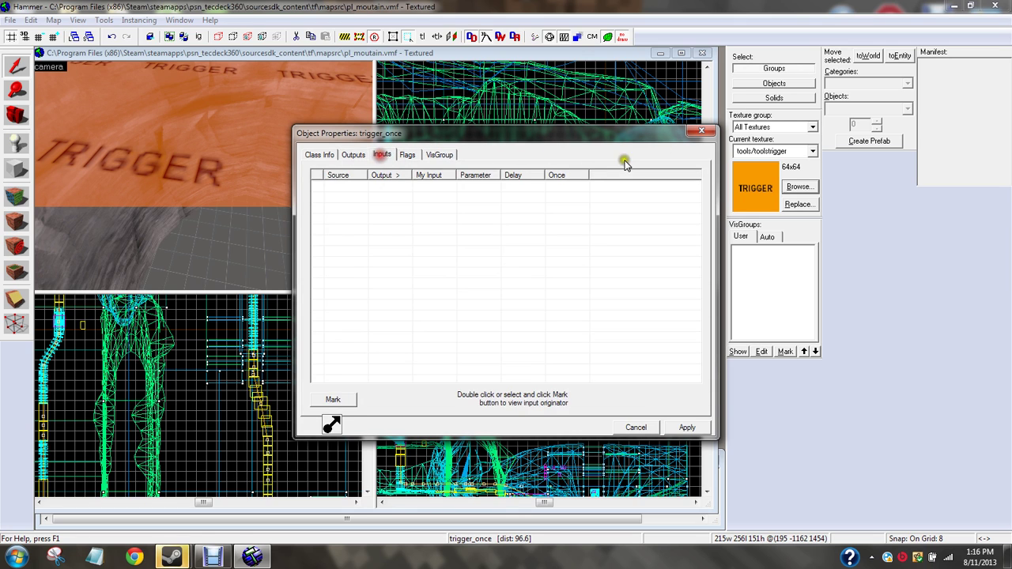
pyautogui.click(702, 131)
# - Return from pl_moutain.vmf to the - Textured.vmf map with the new trigger_once block
pyautogui.click(10, 20)
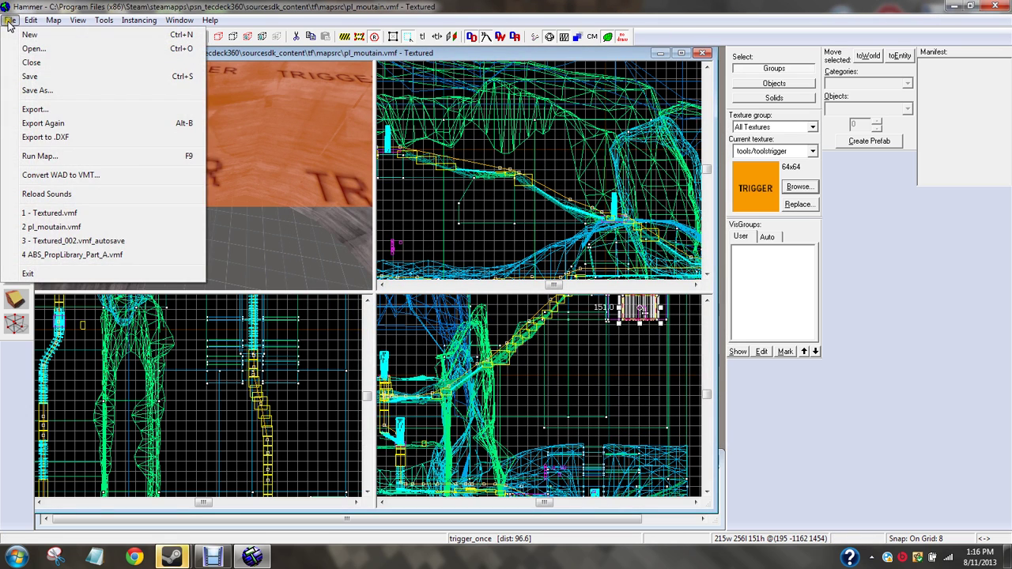
pyautogui.click(10, 19)
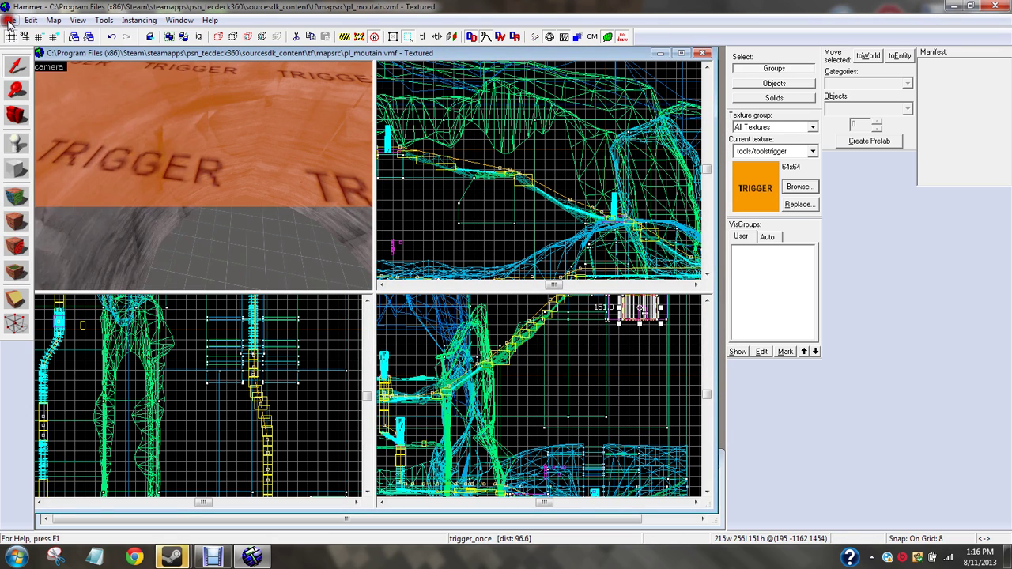
pyautogui.click(660, 53)
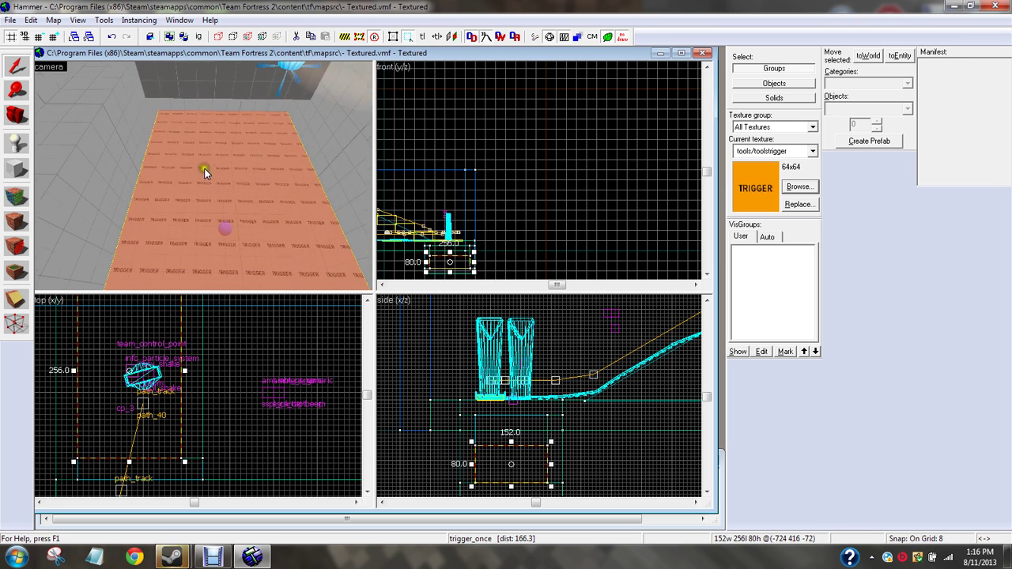
# - Paste the four copied OnTrigger outputs into the outputs of the new trigger_once block in the pit
pyautogui.doubleClick(205, 171)
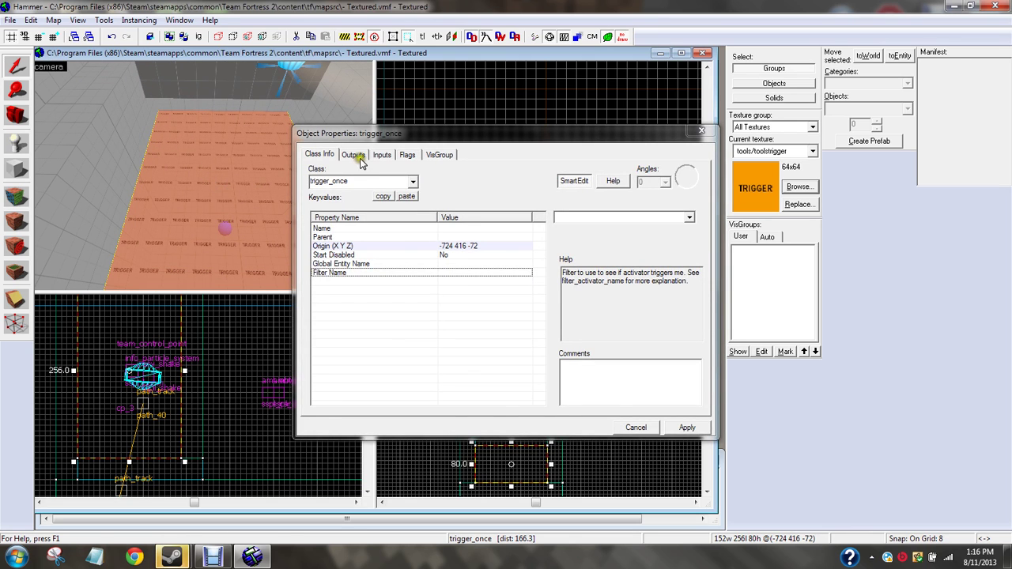
pyautogui.click(354, 155)
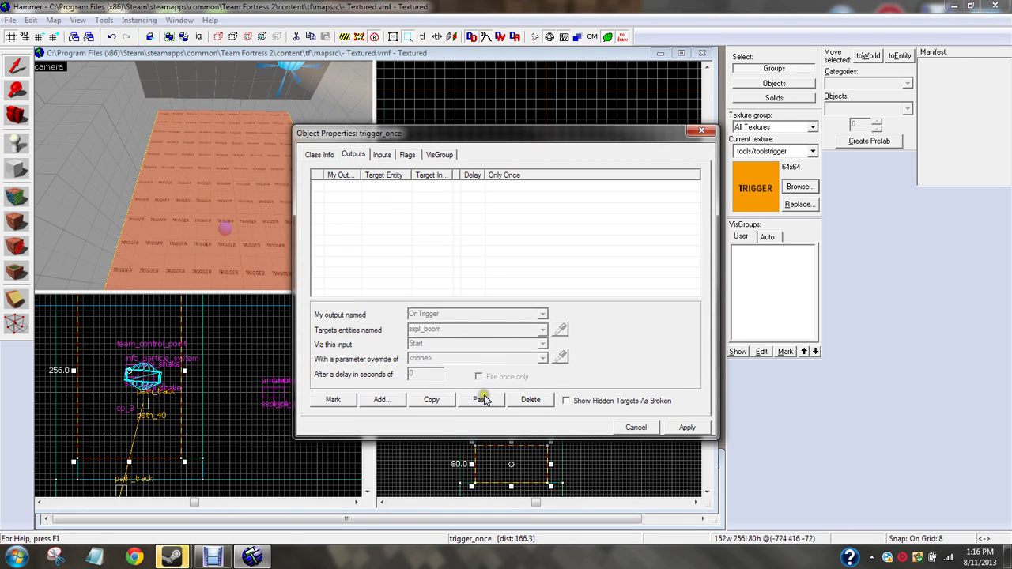
pyautogui.click(482, 400)
pyautogui.click(343, 188)
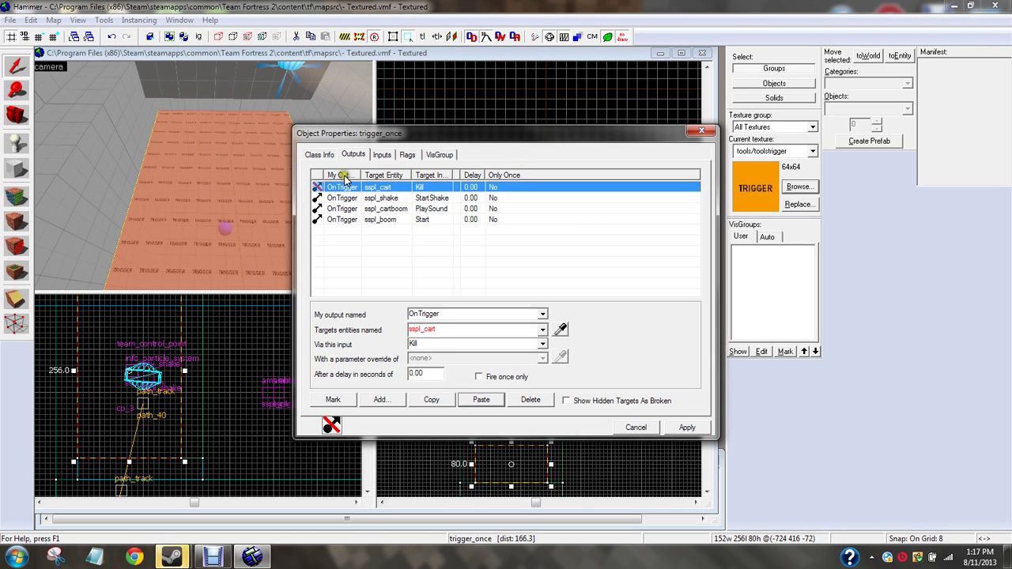
# - Set the trigger_once's flags so that Clients is off and Physics debris is on, and apply them
pyautogui.click(408, 155)
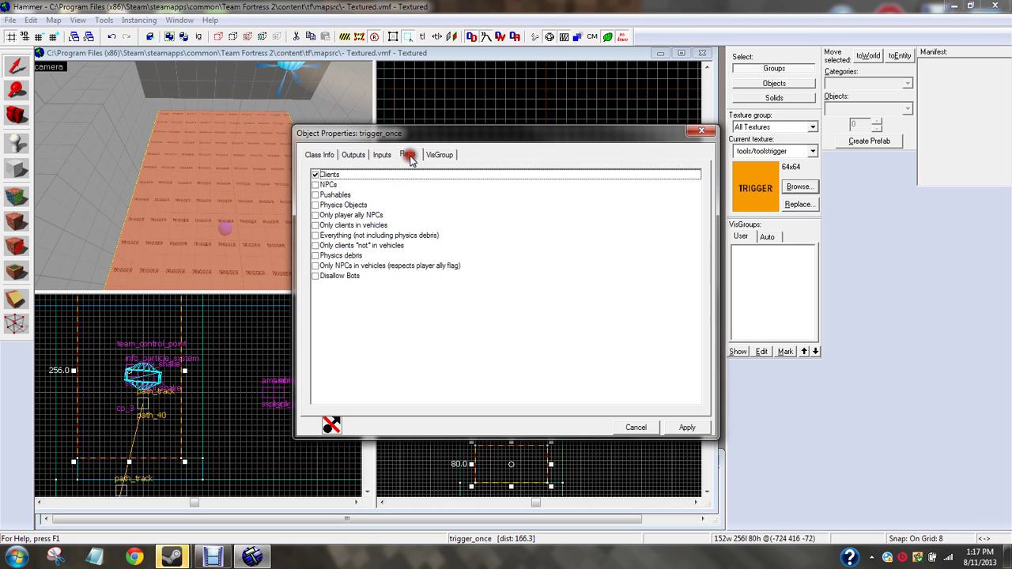
pyautogui.click(315, 176)
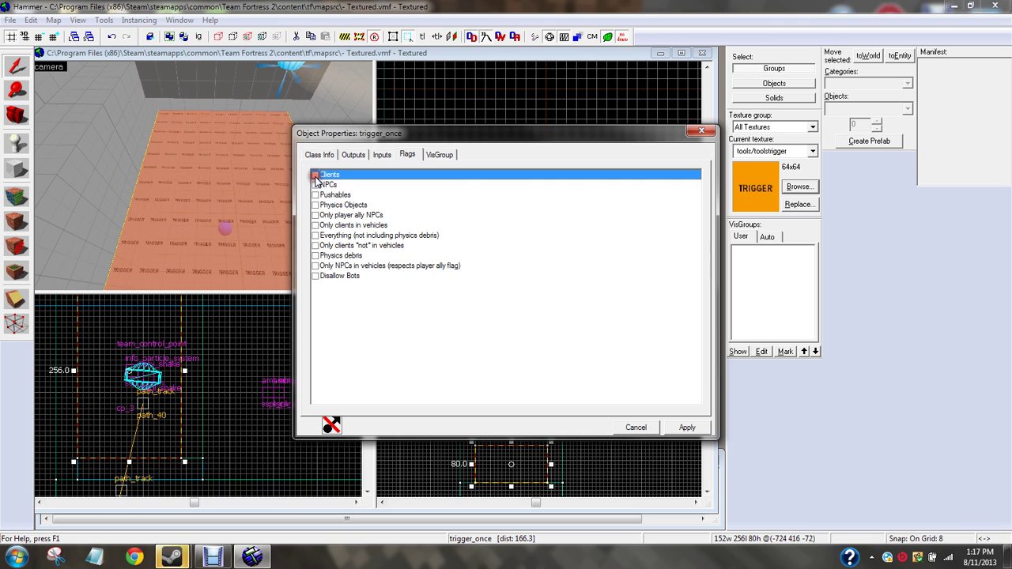
pyautogui.click(316, 258)
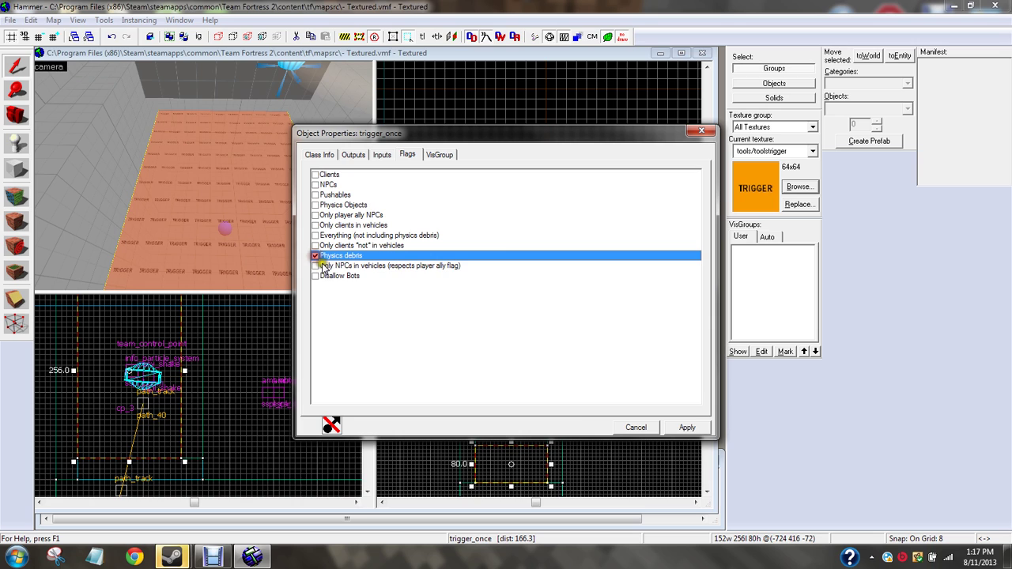
pyautogui.click(668, 427)
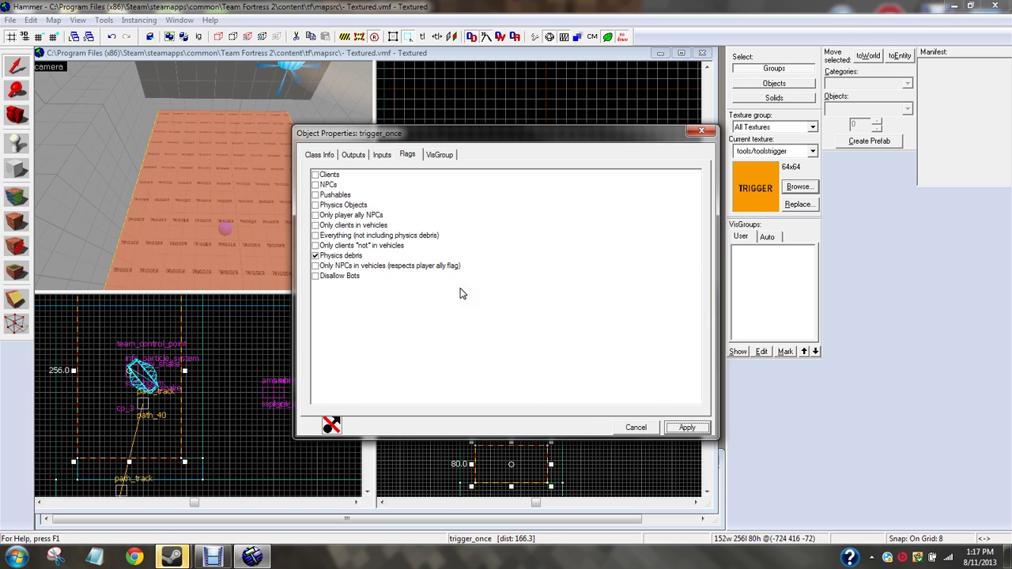
# - Retarget the trigger_once's Kill output to the entity named cart and apply the change
pyautogui.click(321, 157)
pyautogui.click(348, 155)
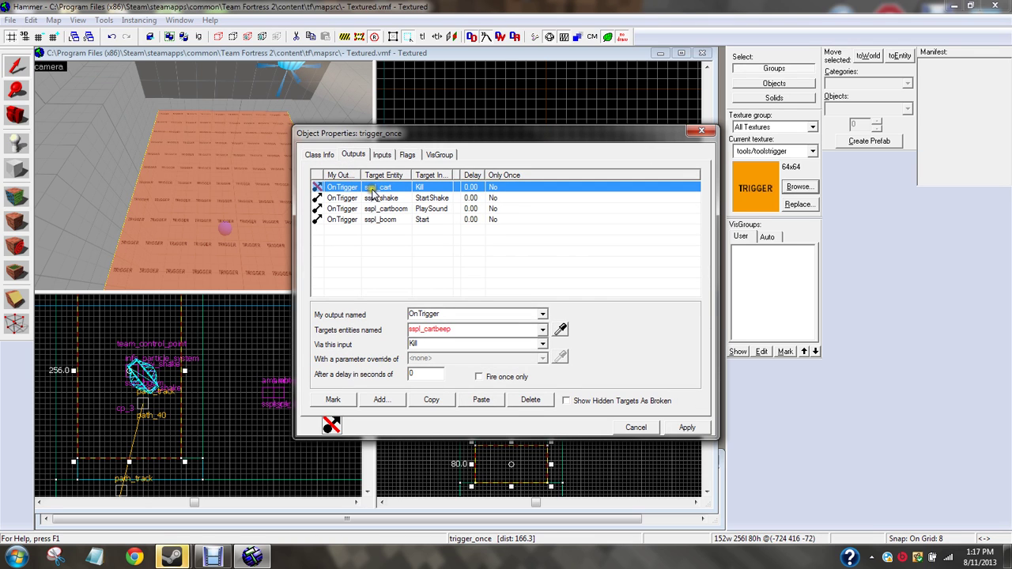
pyautogui.click(544, 330)
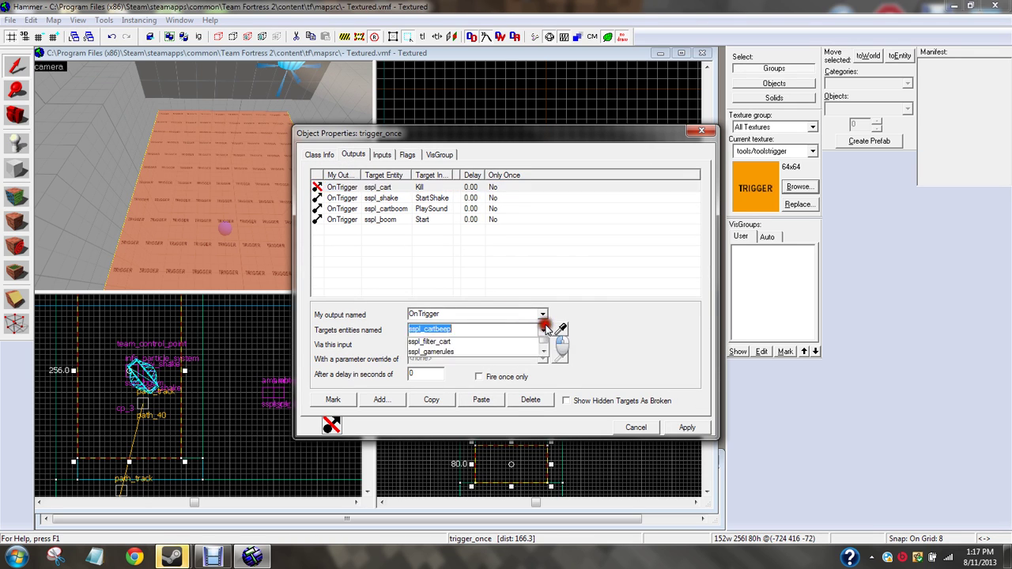
pyautogui.press('BackSpace')
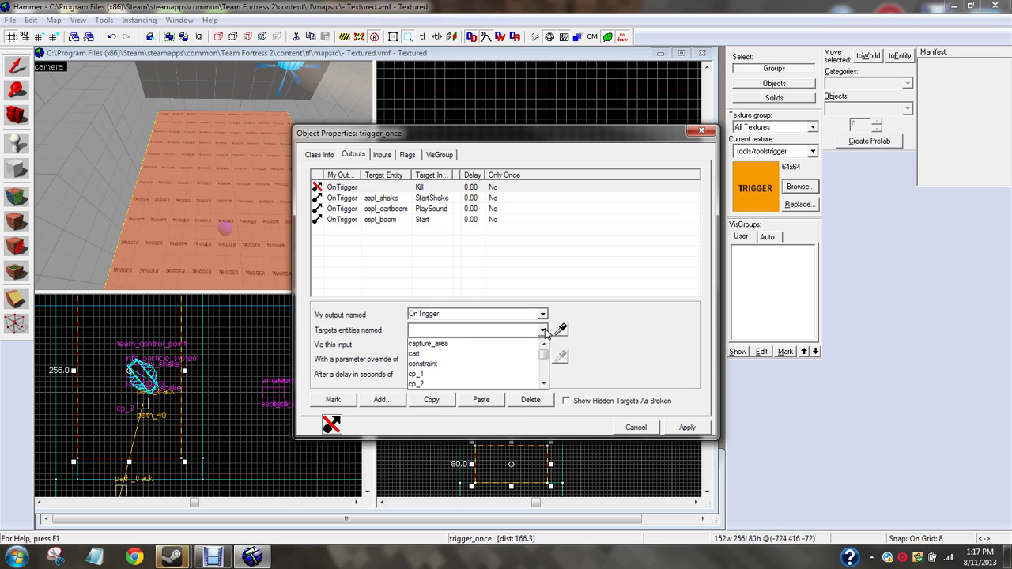
pyautogui.write('cart')
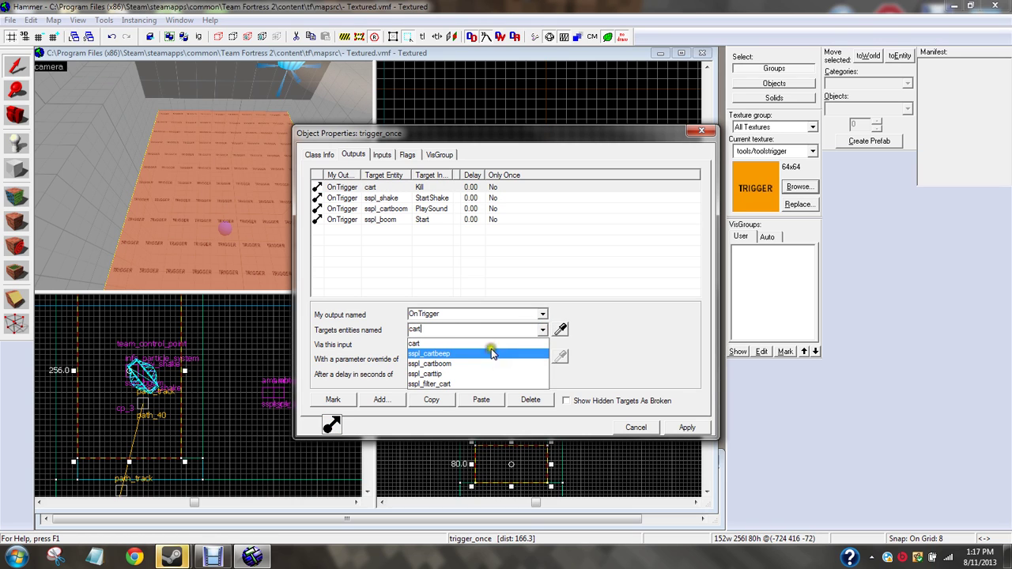
pyautogui.click(488, 344)
pyautogui.click(671, 427)
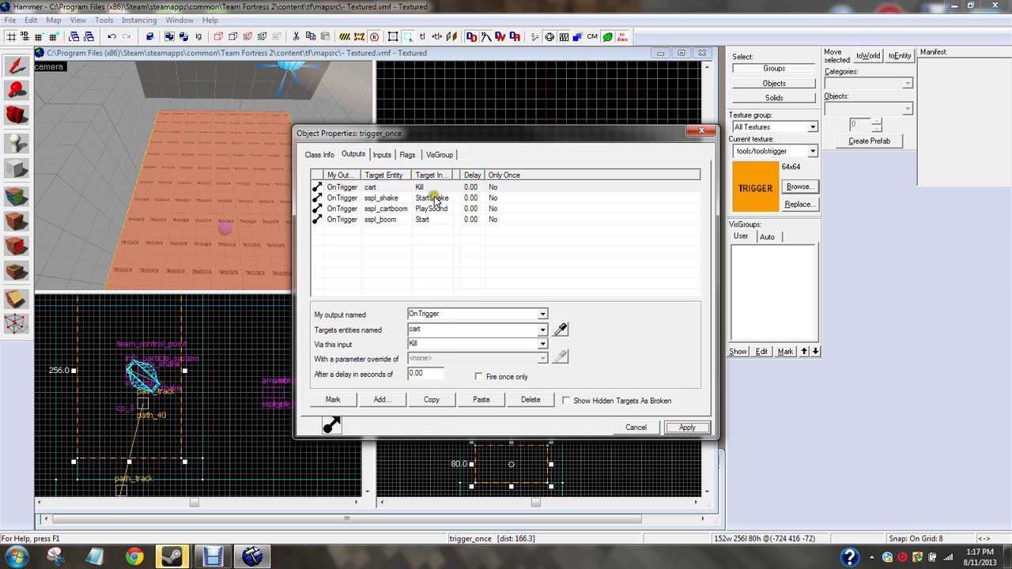
# - Review the StartShake, PlaySound and Start outputs of the trigger_once and close its properties
pyautogui.click(435, 199)
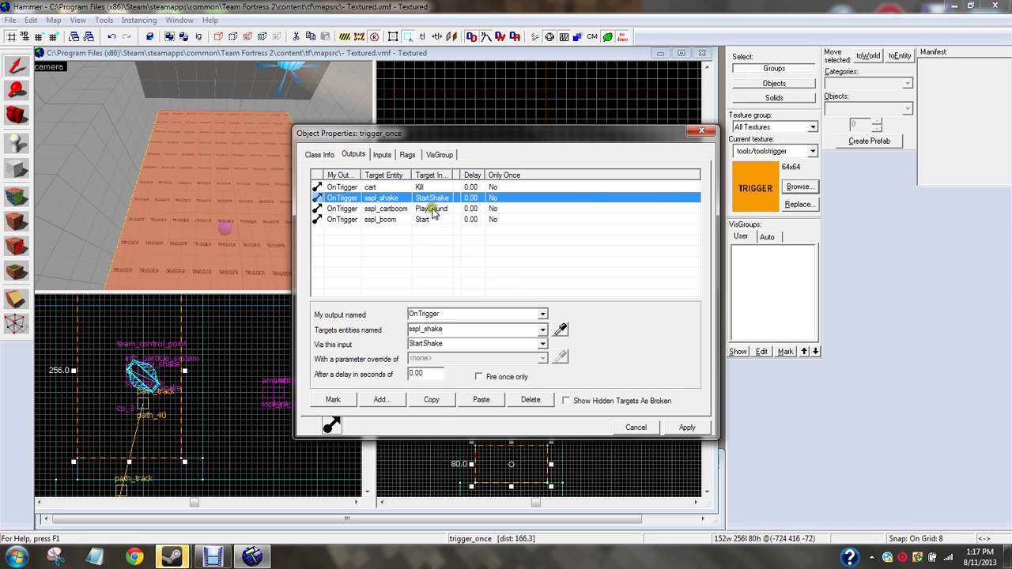
pyautogui.click(232, 188)
pyautogui.click(398, 210)
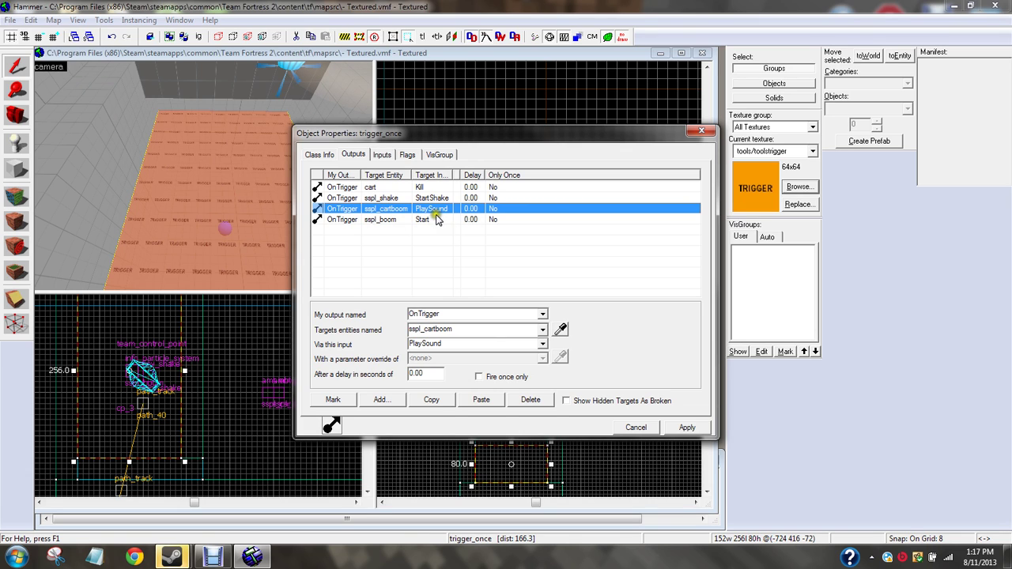
pyautogui.click(424, 221)
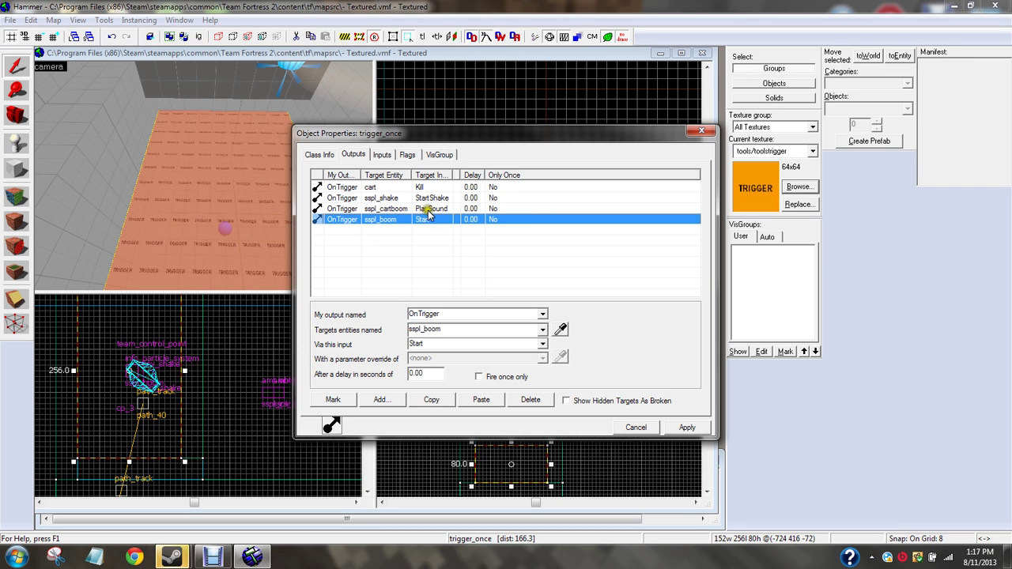
pyautogui.click(702, 130)
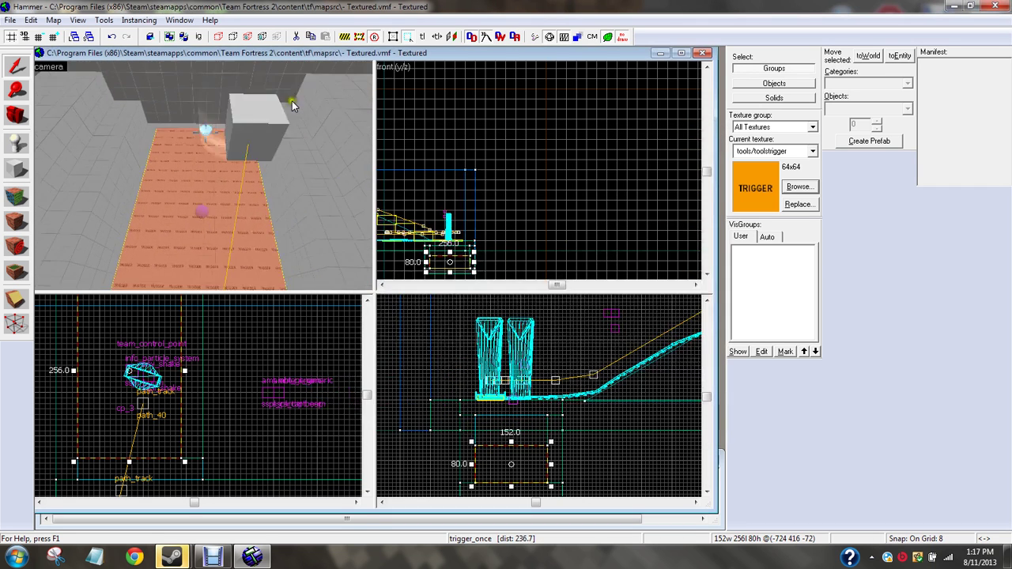
# - Examine the Sound Name of the sspl_cartbeep, sspl_cartboom and sspl_carttip ambient_generic entities, and close their properties
pyautogui.press('s')
pyautogui.press('d')
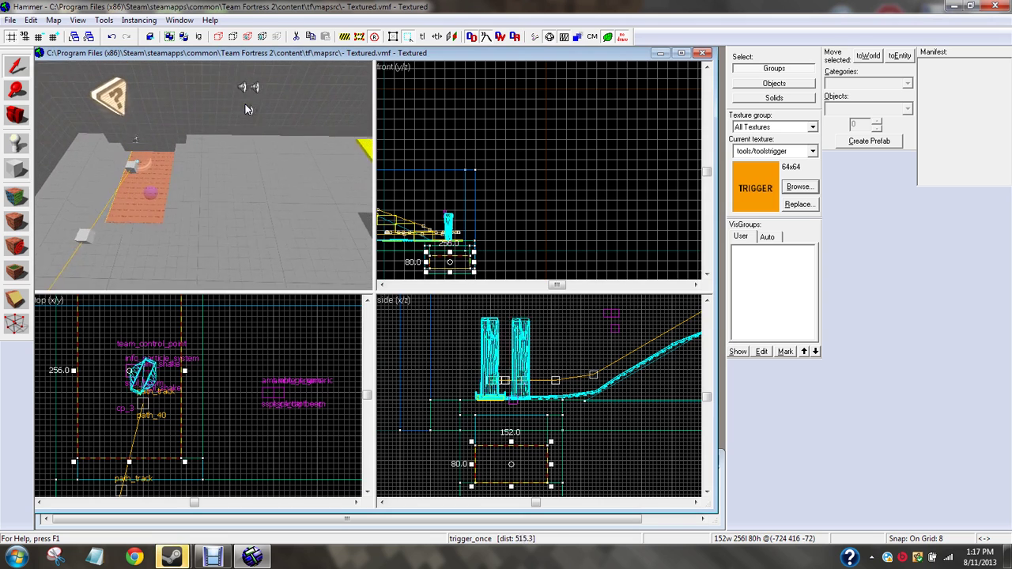
pyautogui.click(245, 95)
pyautogui.press('w')
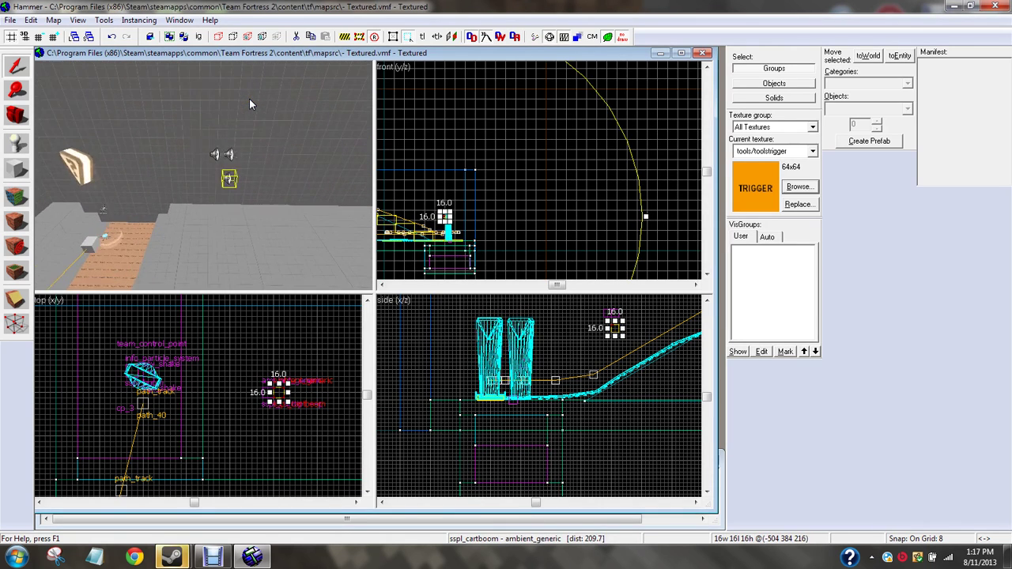
pyautogui.doubleClick(206, 132)
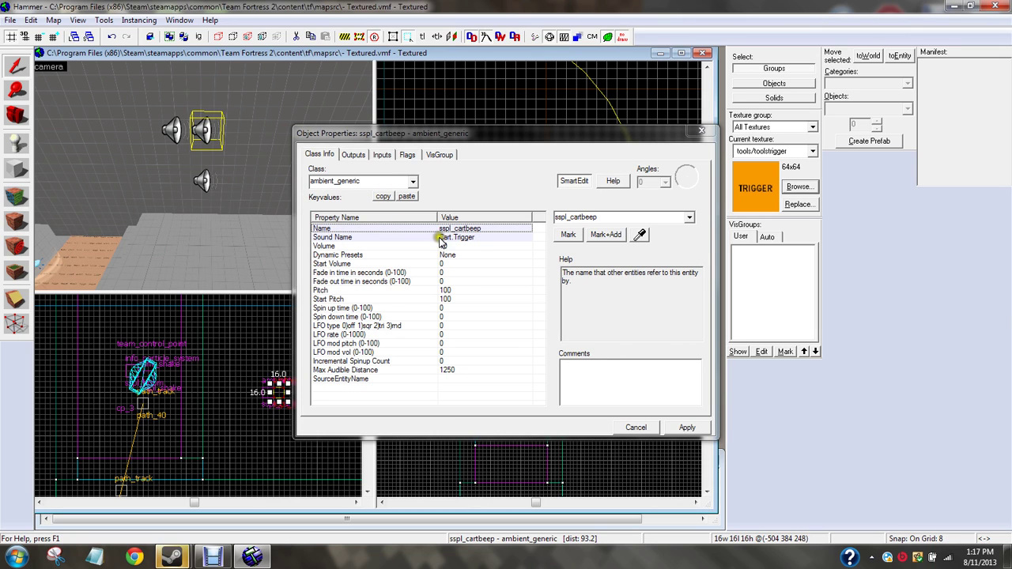
pyautogui.click(441, 239)
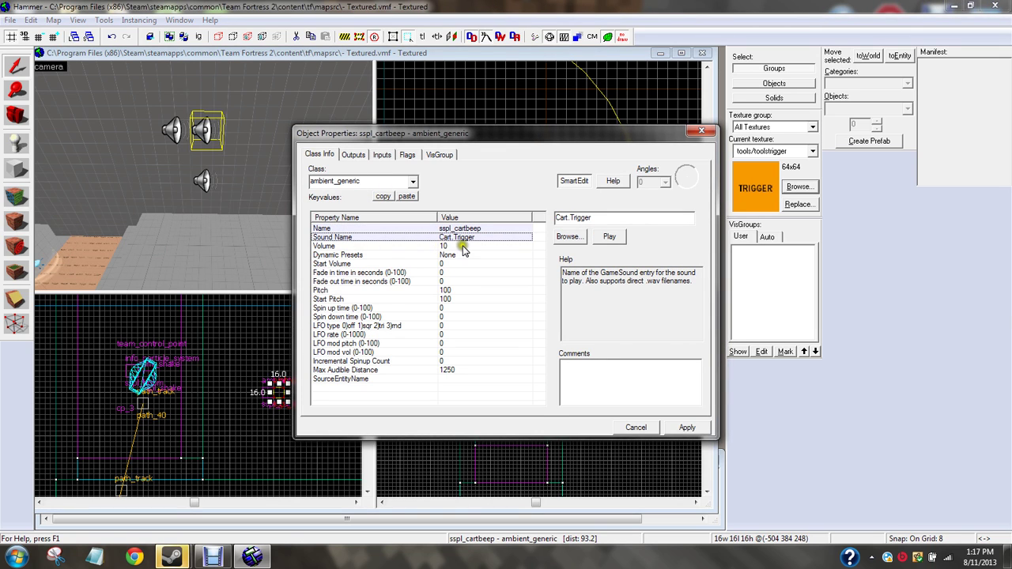
pyautogui.click(203, 182)
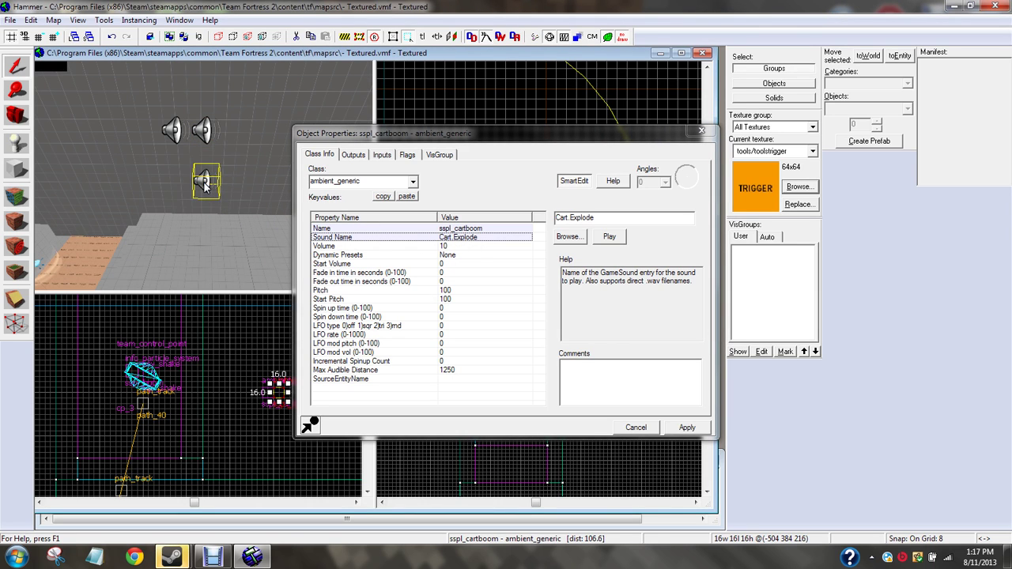
pyautogui.click(188, 141)
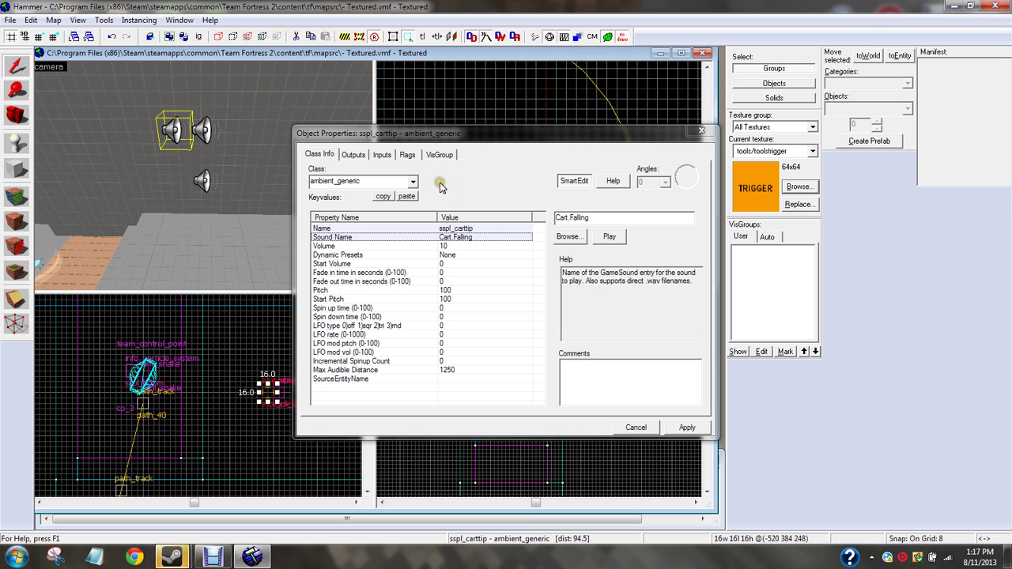
pyautogui.click(686, 133)
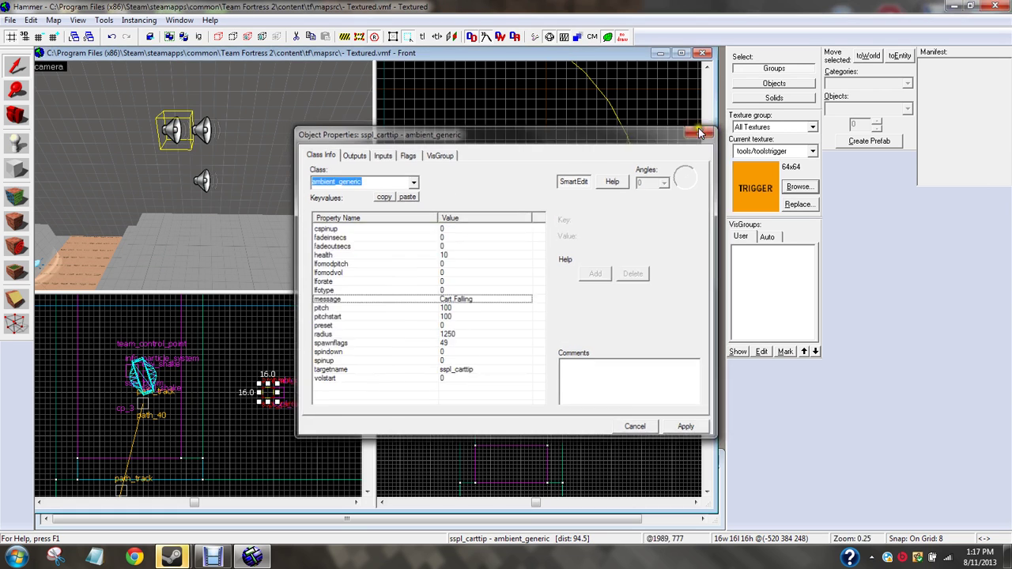
# - Switch to pl_moutain.vmf and open the outputs of the final path_track, path_112, above the pit
pyautogui.click(11, 20)
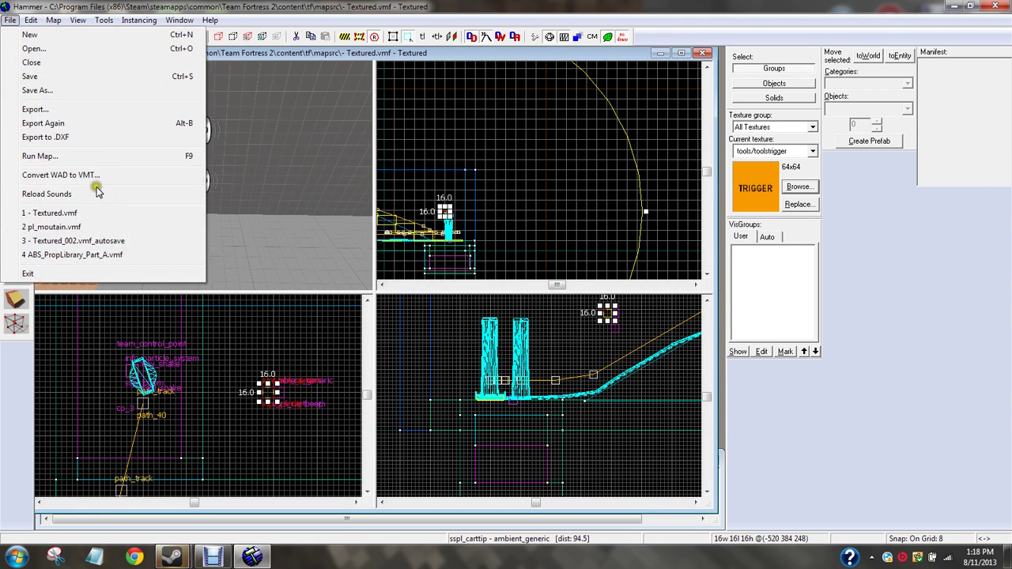
pyautogui.click(79, 227)
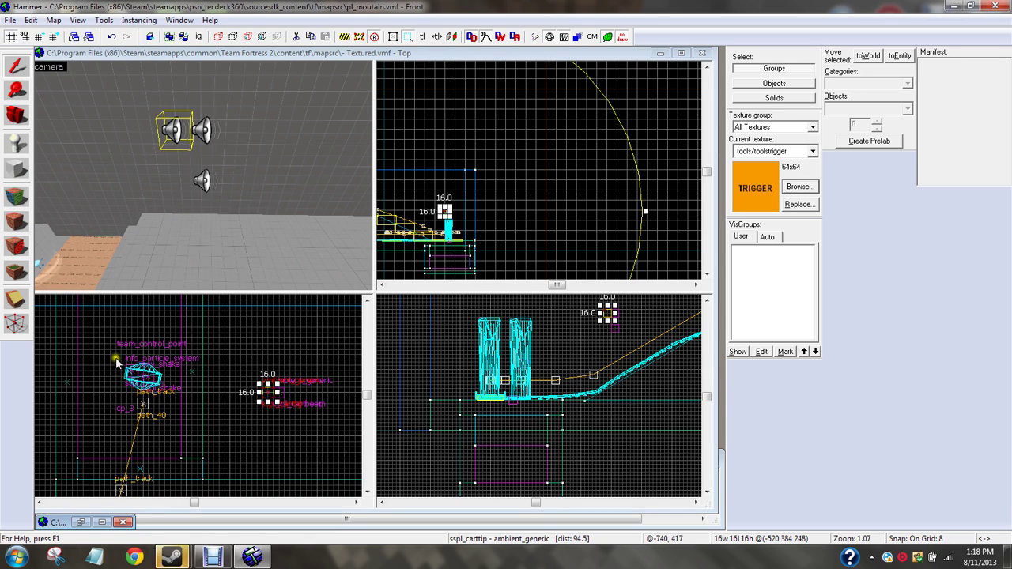
pyautogui.scroll(-6, 225, 212)
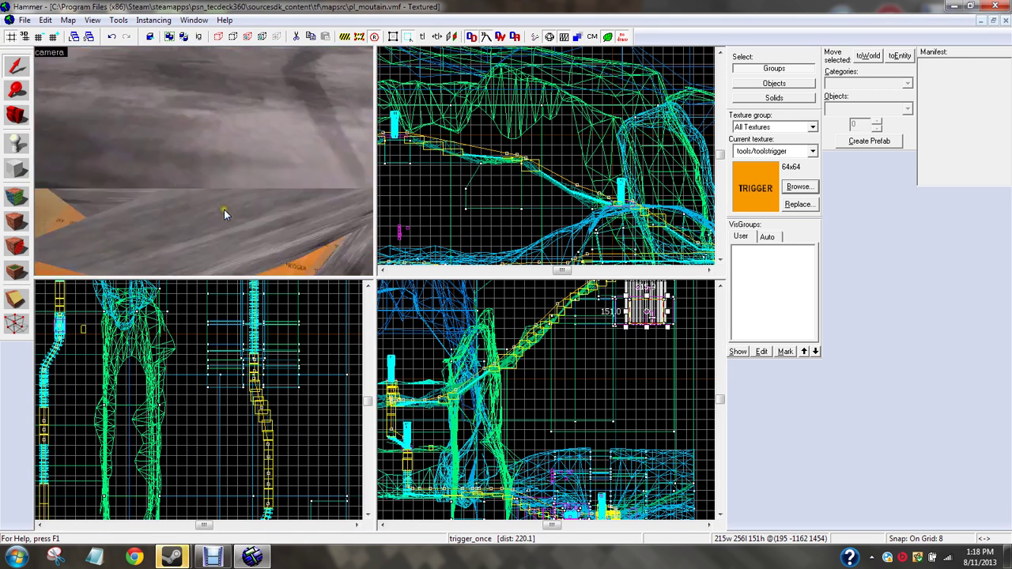
pyautogui.press('w')
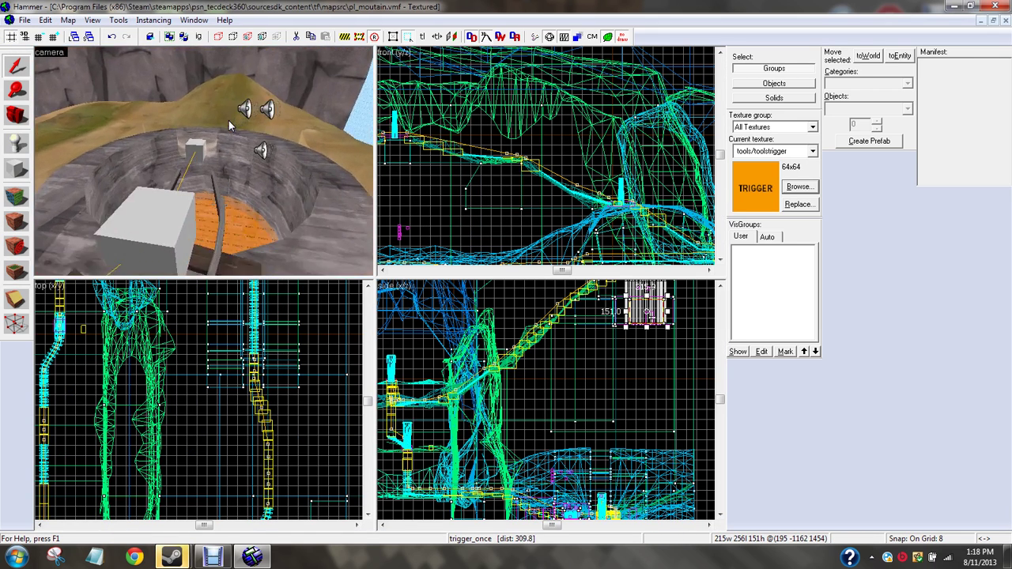
pyautogui.press('z')
pyautogui.doubleClick(175, 122)
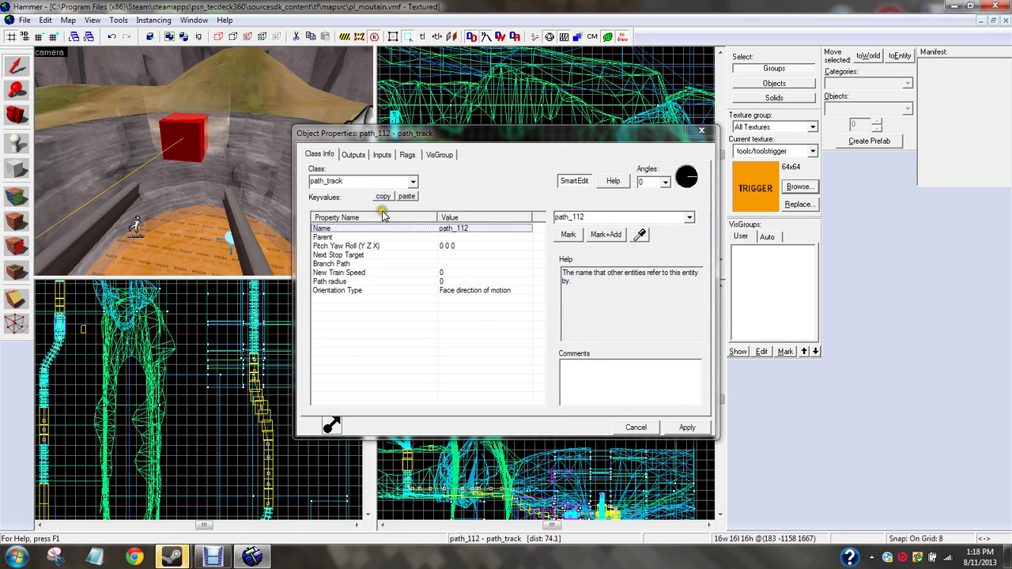
pyautogui.click(353, 155)
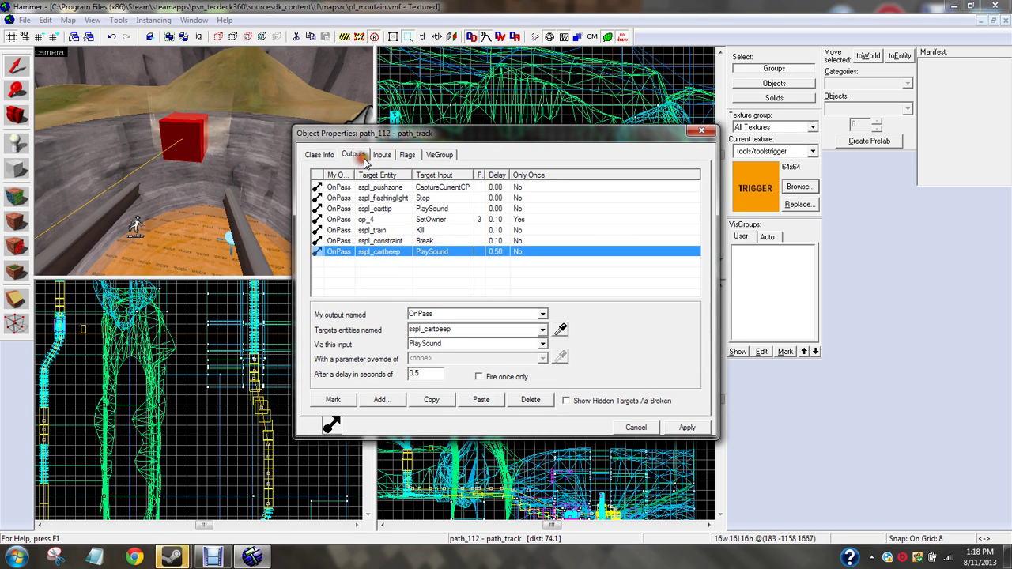
# - Copy path_112's OnPass outputs targeting sspl_carttip, sspl_train, sspl_constraint and sspl_cartbeep, and close its properties
pyautogui.click(393, 242)
pyautogui.keyDown('shift'); pyautogui.click(393, 252); pyautogui.keyUp('shift')
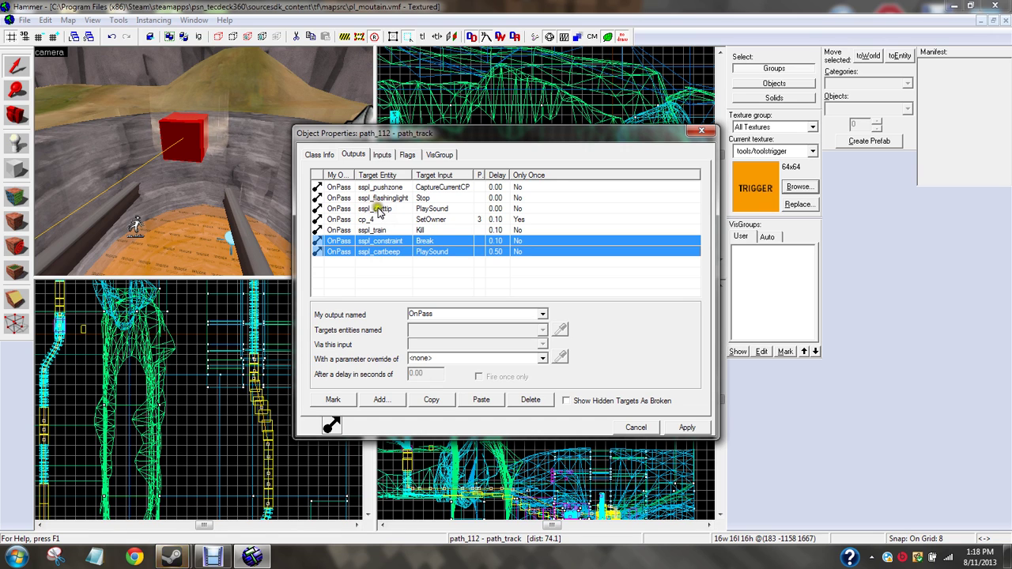
pyautogui.keyDown('ctrl'); pyautogui.click(379, 210); pyautogui.keyUp('ctrl')
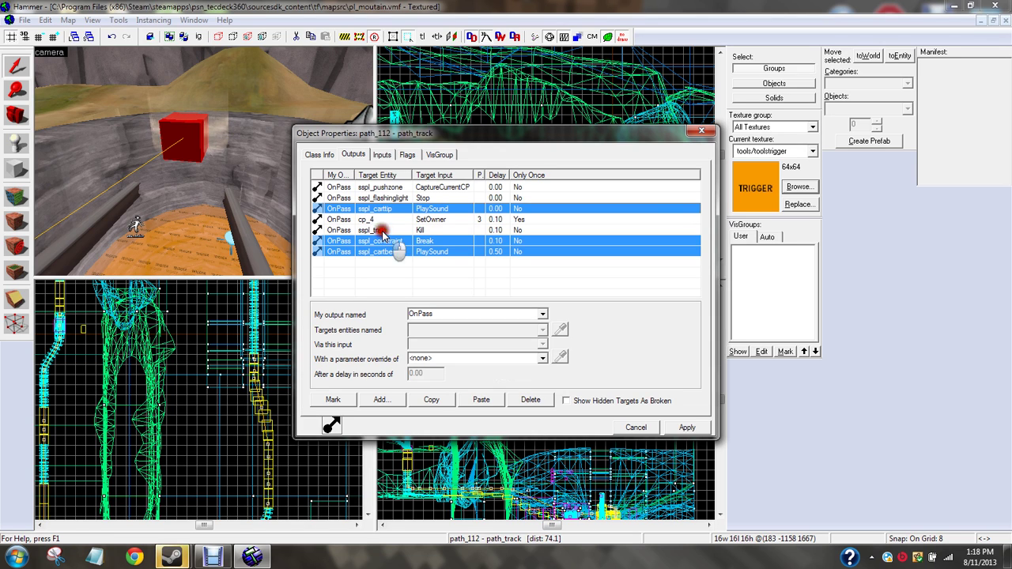
pyautogui.keyDown('ctrl'); pyautogui.click(382, 230); pyautogui.keyUp('ctrl')
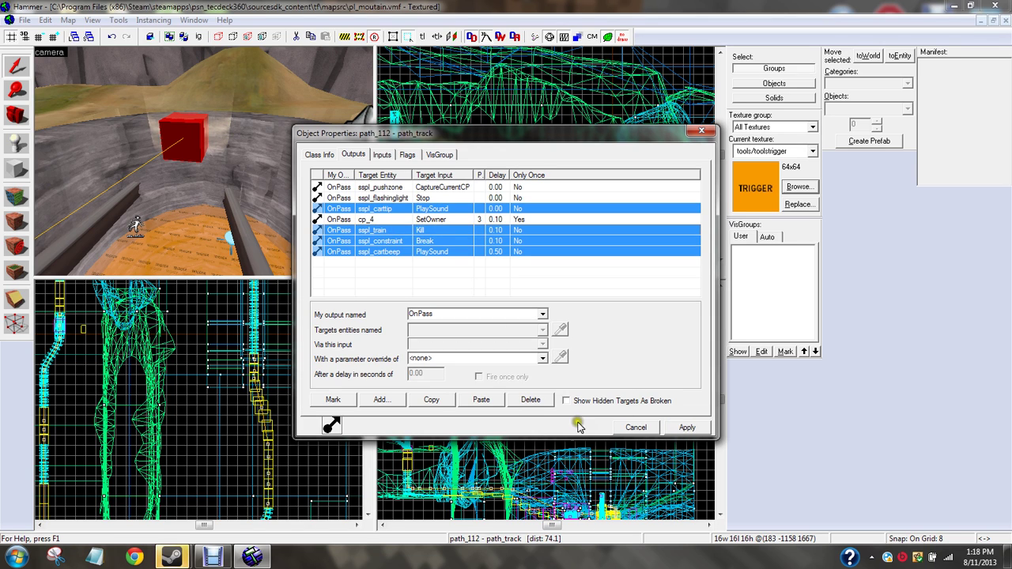
pyautogui.click(440, 399)
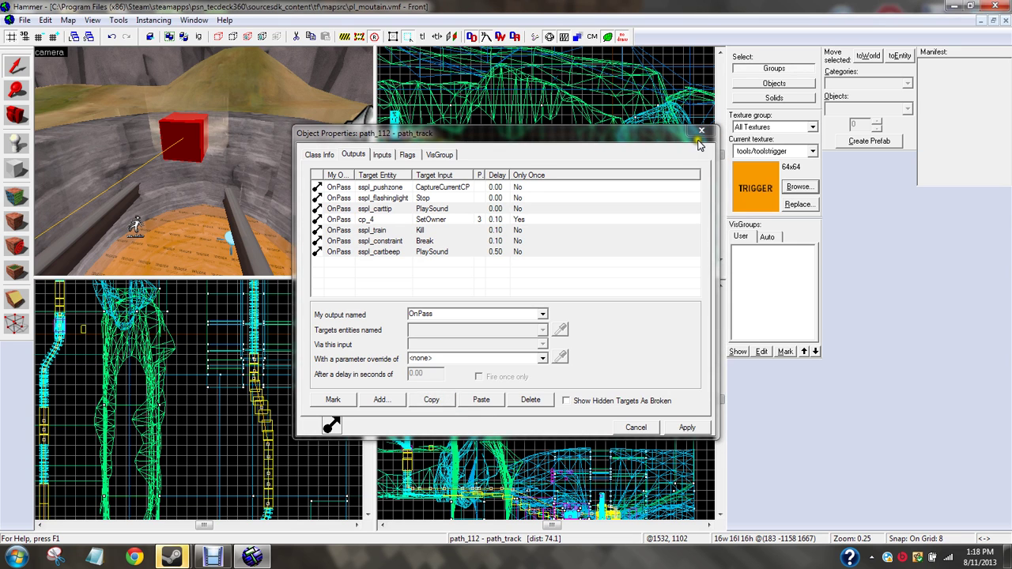
pyautogui.click(702, 130)
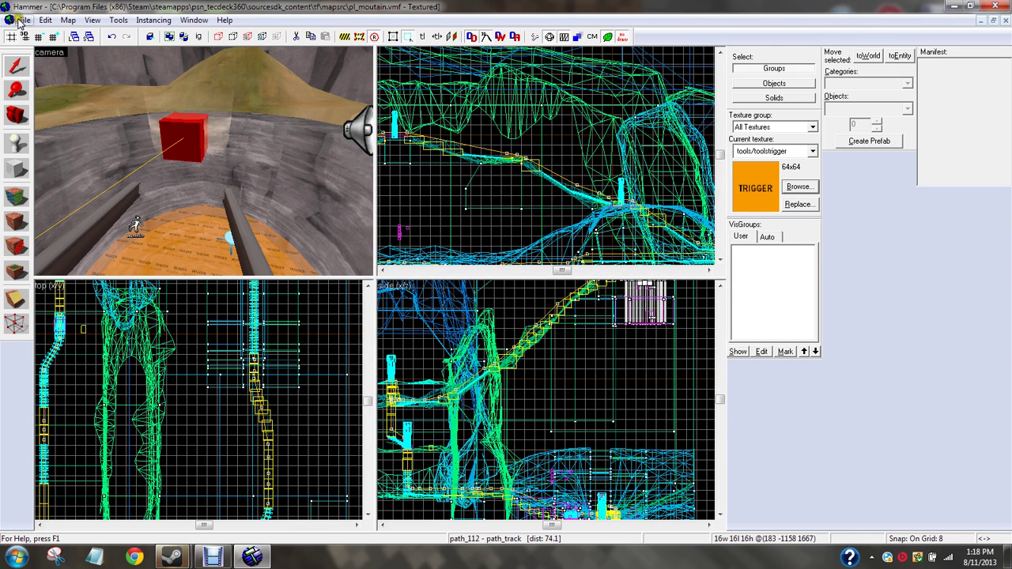
# - Switch back to - Textured.vmf, declining to rename the autosaved map
pyautogui.click(20, 21)
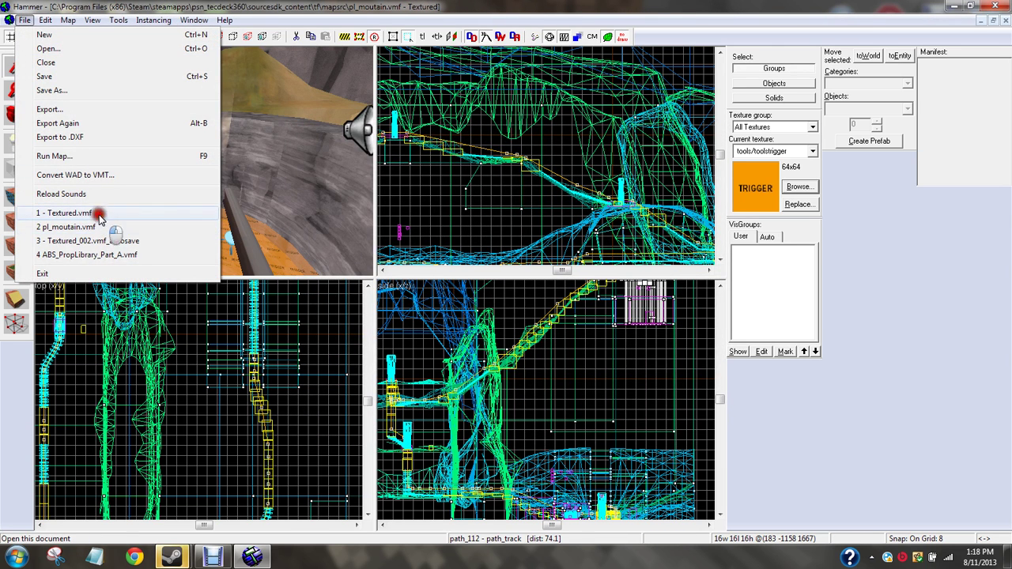
pyautogui.click(97, 213)
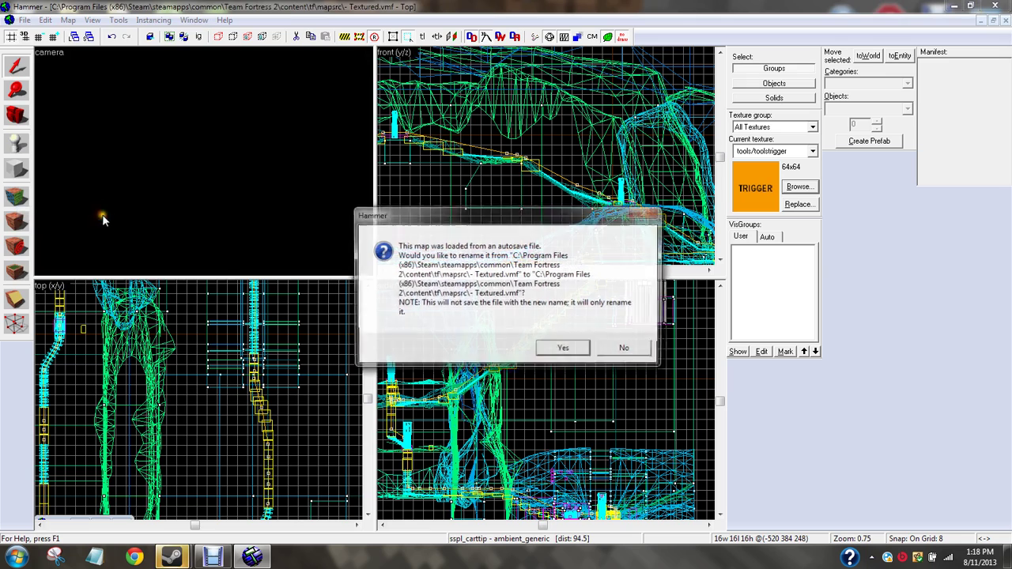
pyautogui.click(626, 349)
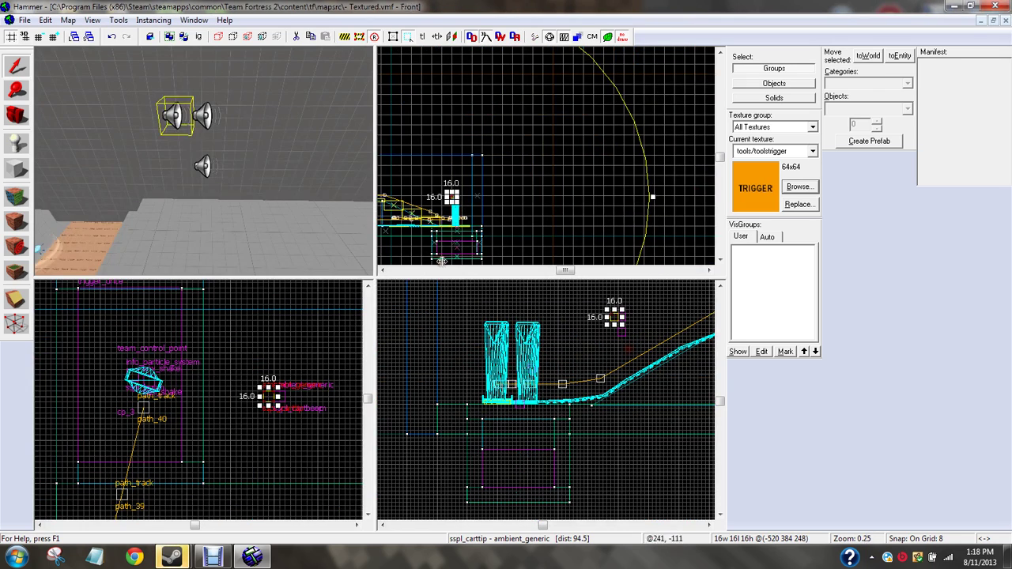
# - Paste the copied OnPass outputs into the final path_track, path_40, above the trigger pit
pyautogui.press('z')
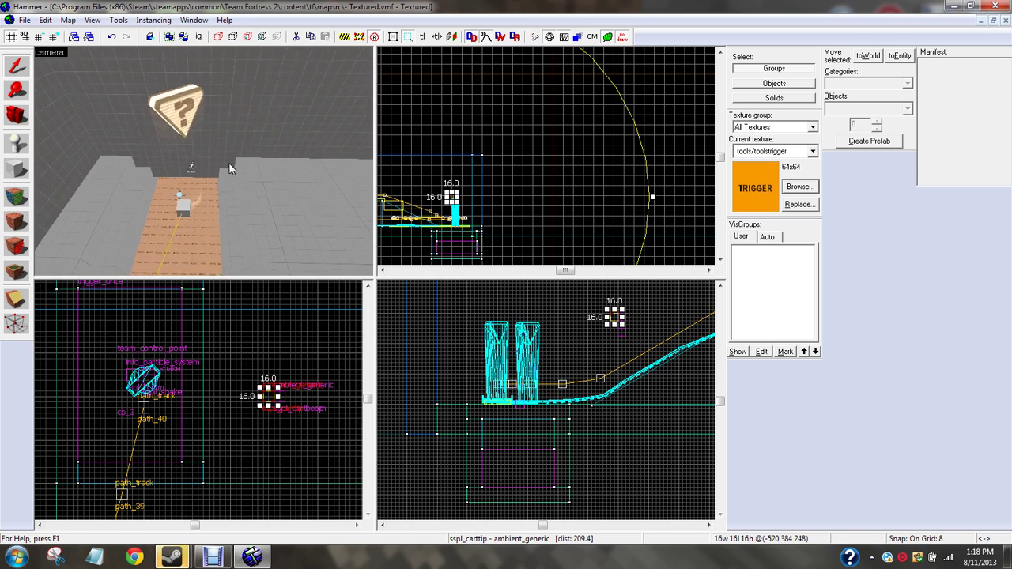
pyautogui.press('d')
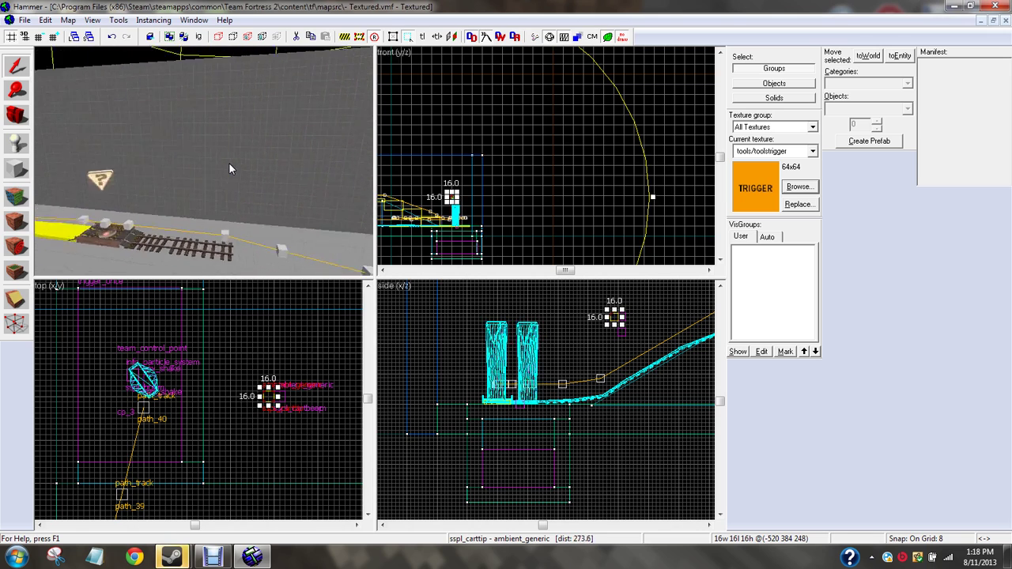
pyautogui.press('w')
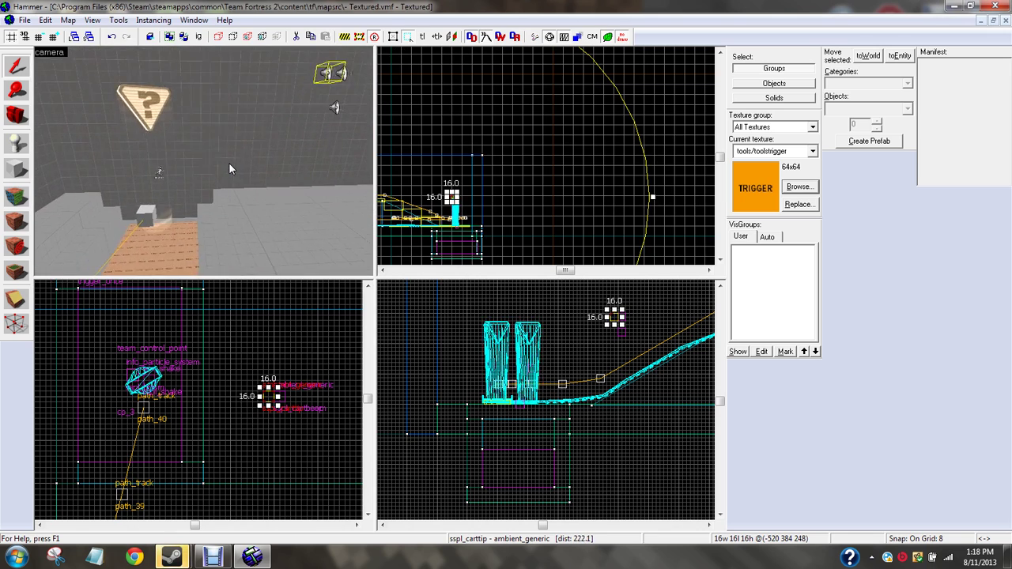
pyautogui.doubleClick(229, 164)
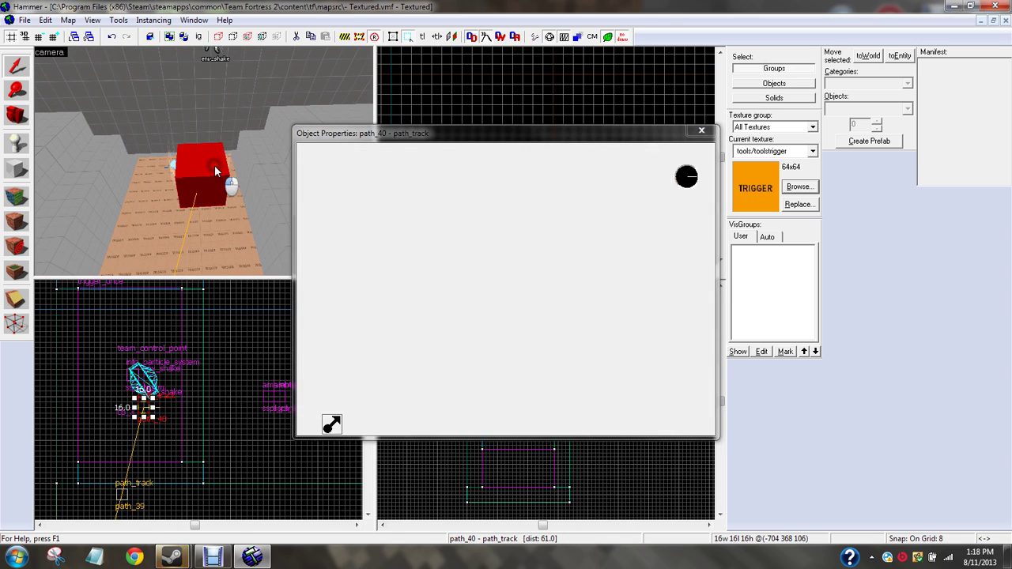
pyautogui.click(374, 154)
pyautogui.click(367, 154)
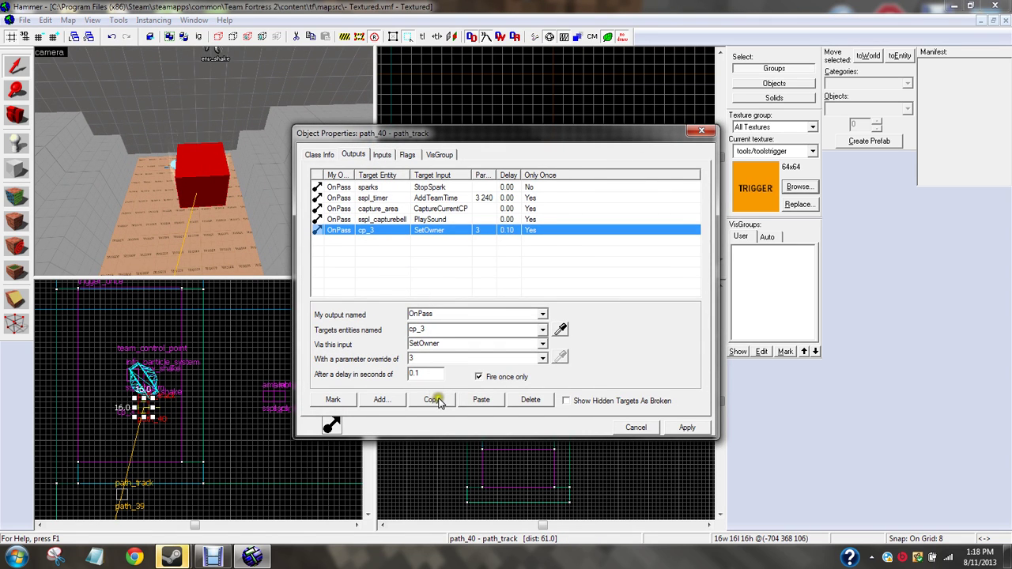
pyautogui.click(496, 401)
pyautogui.click(384, 251)
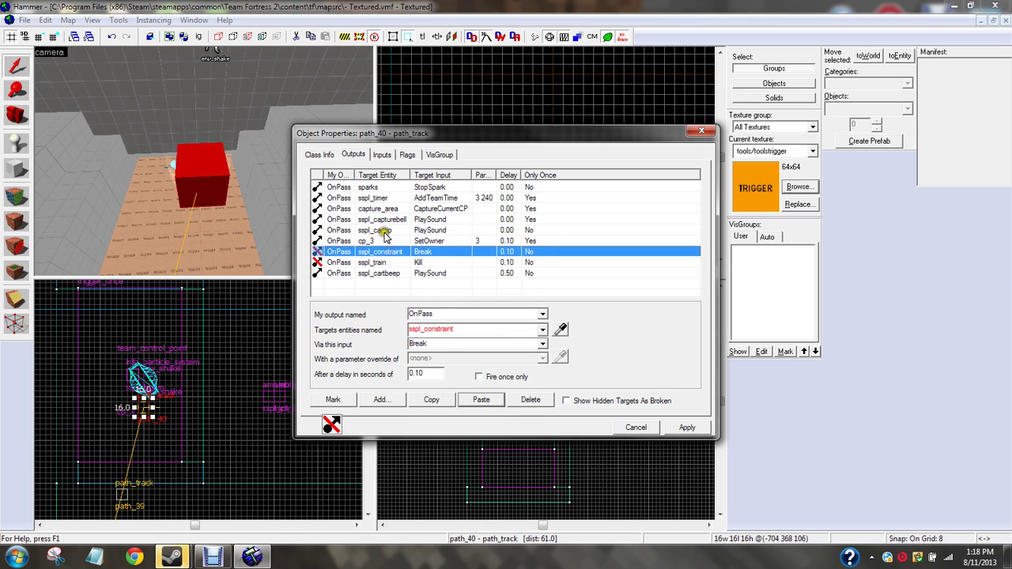
pyautogui.click(385, 231)
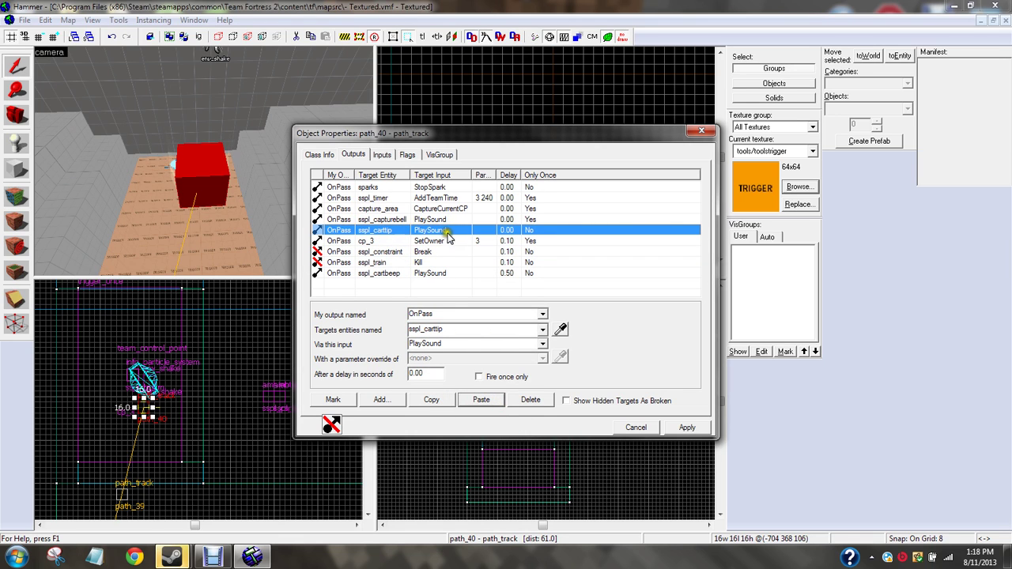
# - Retarget path_40's Break output to the entity named constraint
pyautogui.click(390, 251)
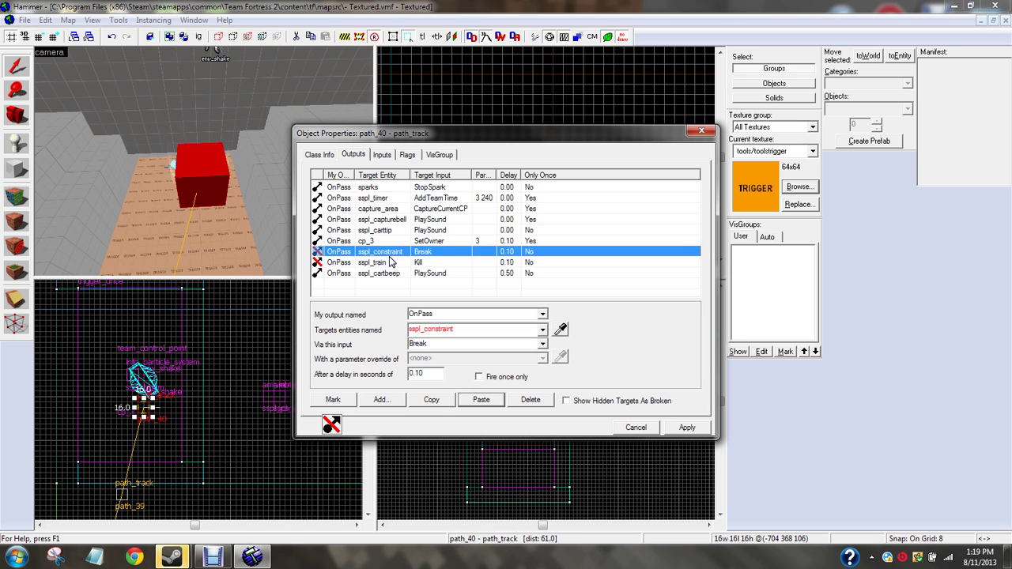
pyautogui.click(543, 329)
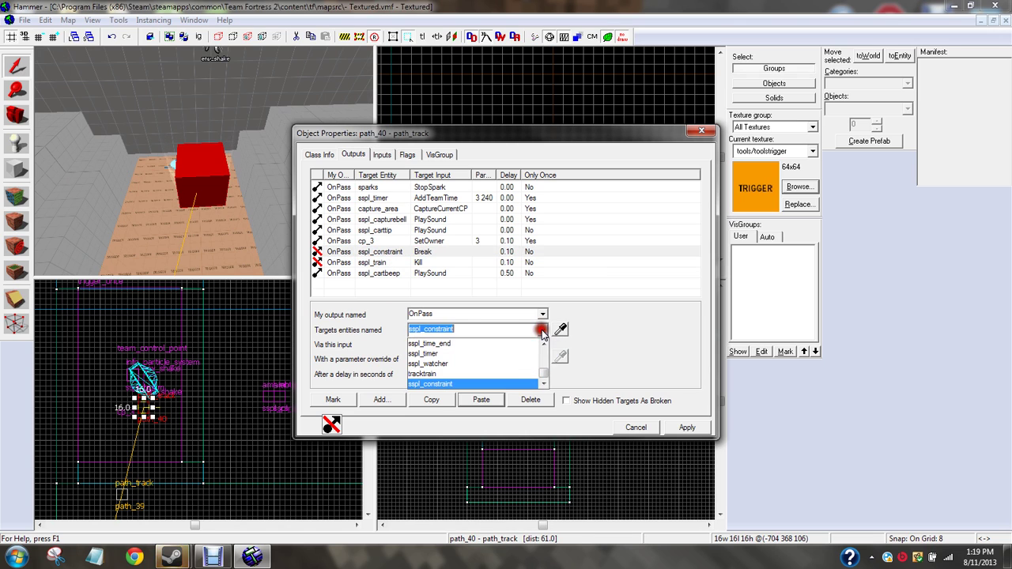
pyautogui.press('BackSpace')
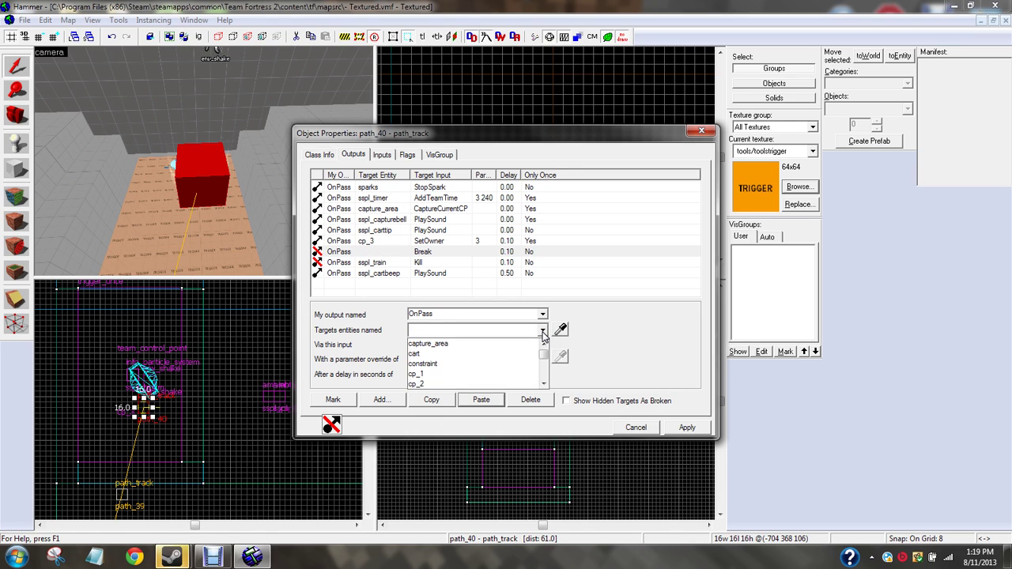
pyautogui.write('com')
pyautogui.press('BackSpace')
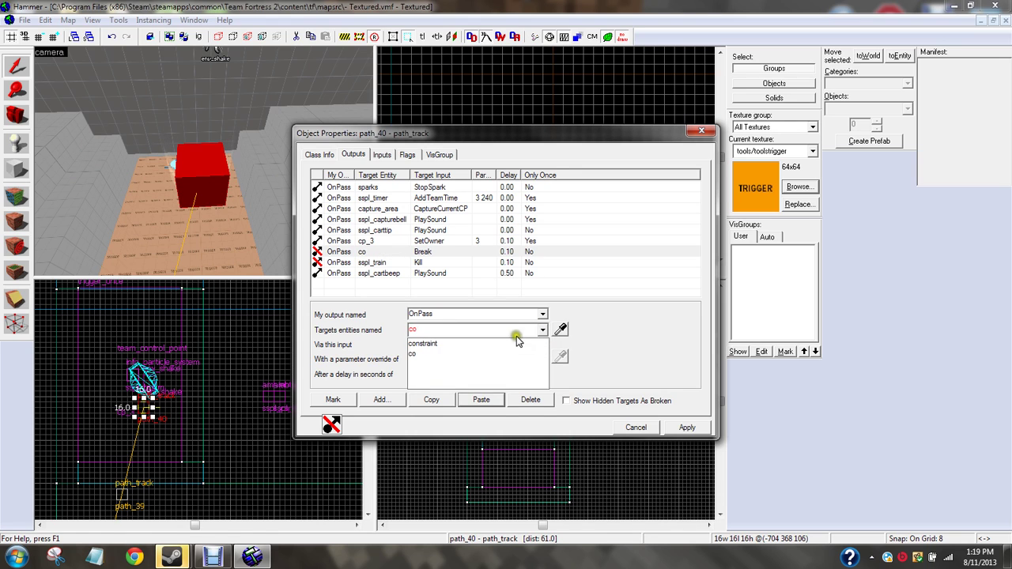
pyautogui.click(514, 342)
# - Retarget path_40's Kill output to tracktrain, check the sspl_cartbeep output, apply the changes and close the properties
pyautogui.click(391, 263)
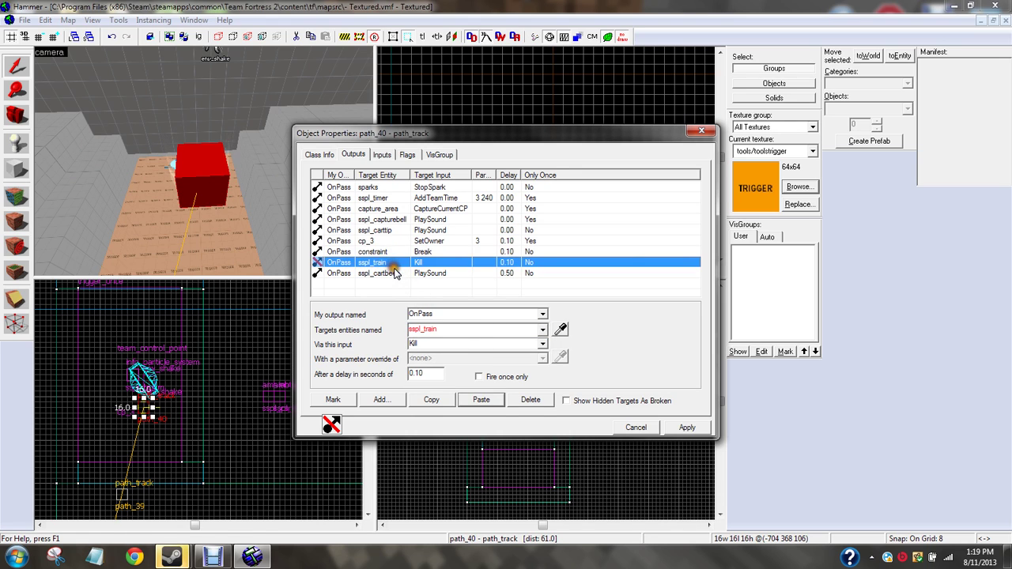
pyautogui.click(543, 330)
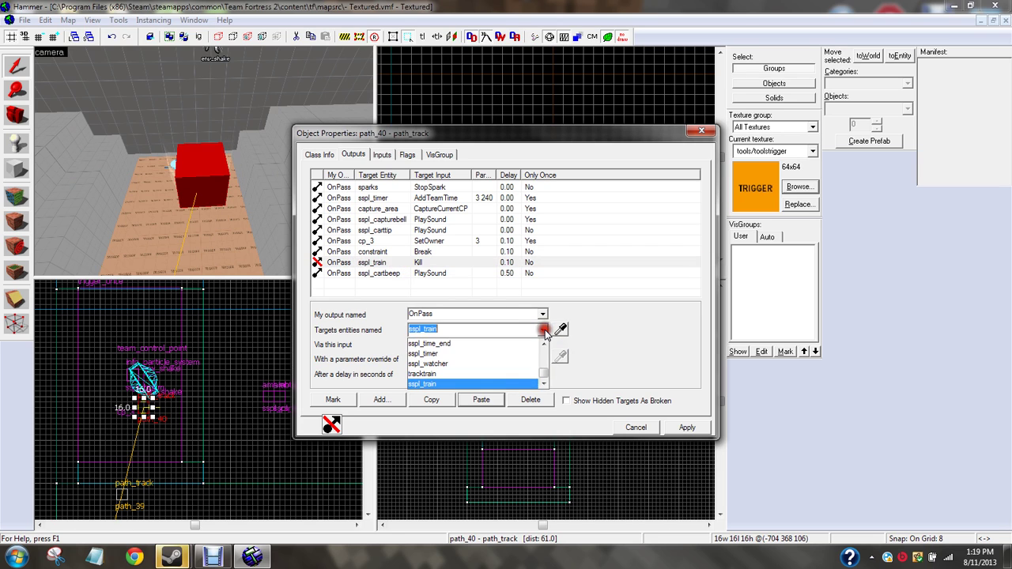
pyautogui.click(514, 373)
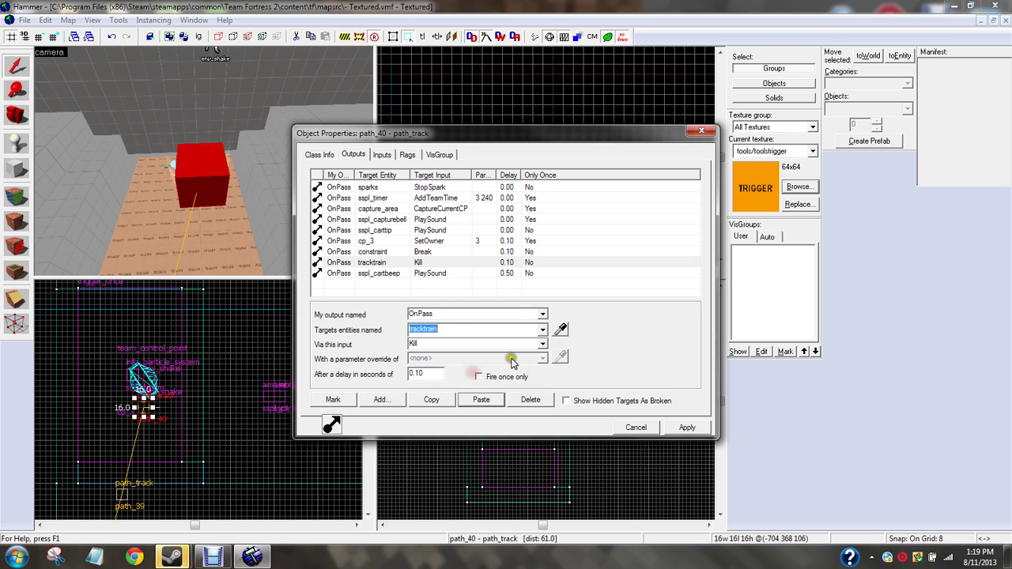
pyautogui.click(384, 275)
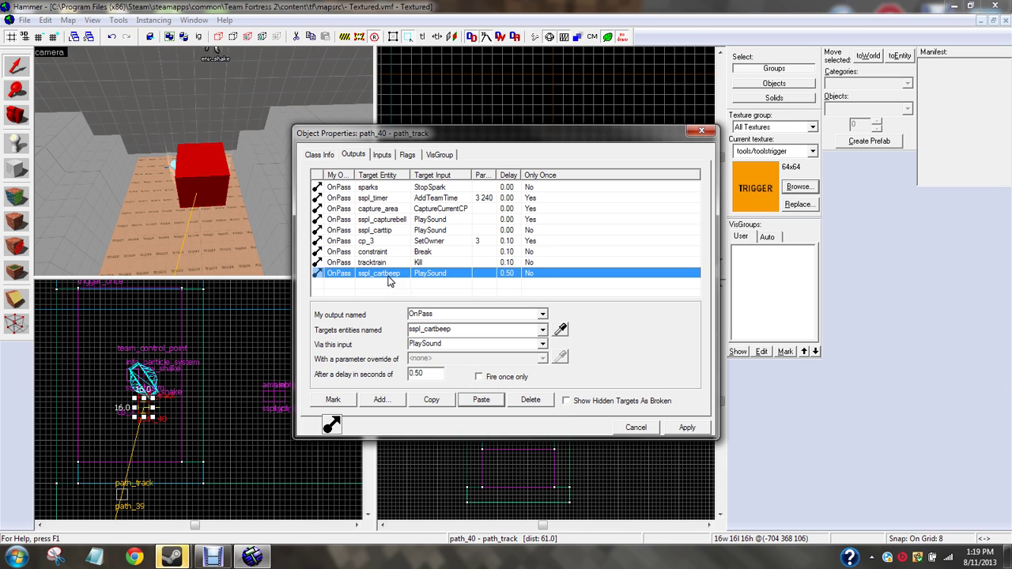
pyautogui.click(682, 428)
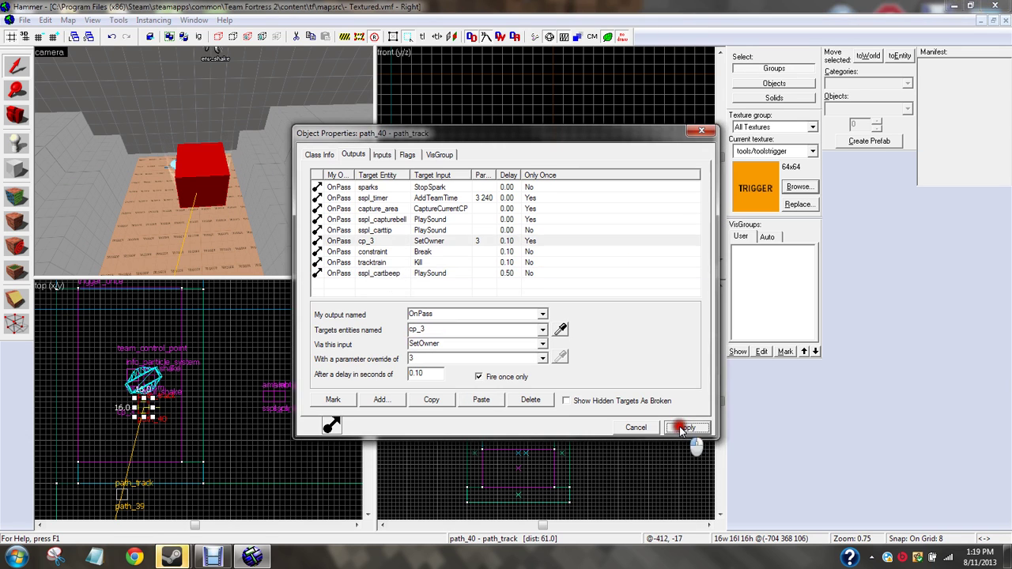
pyautogui.click(699, 132)
# - Open the properties of the team_train_watcher entity, sspl_watcher, among the map's game logic entities
pyautogui.press('s')
pyautogui.press('a')
pyautogui.press('w')
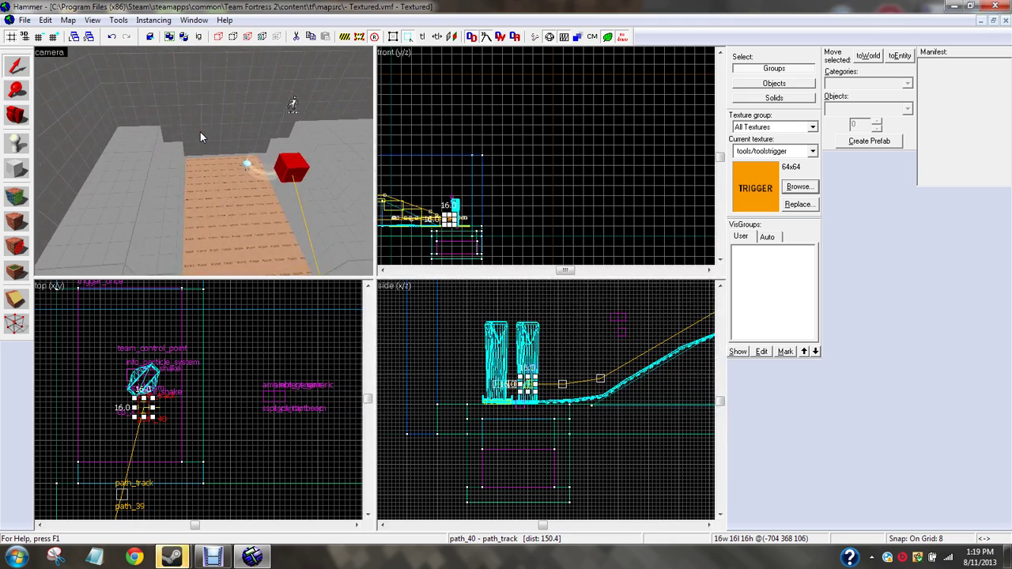
pyautogui.press('a')
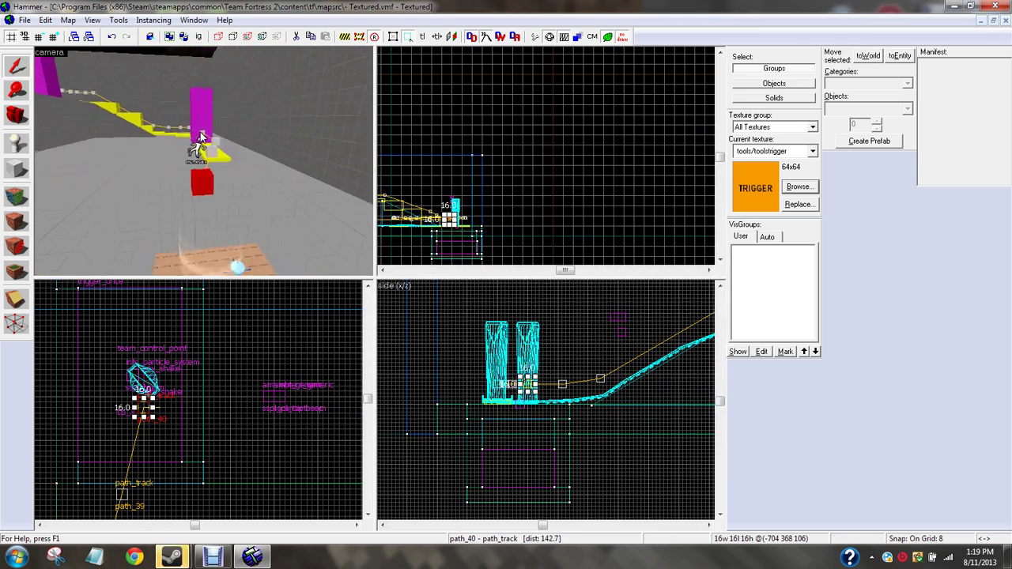
pyautogui.press('w')
pyautogui.press('a')
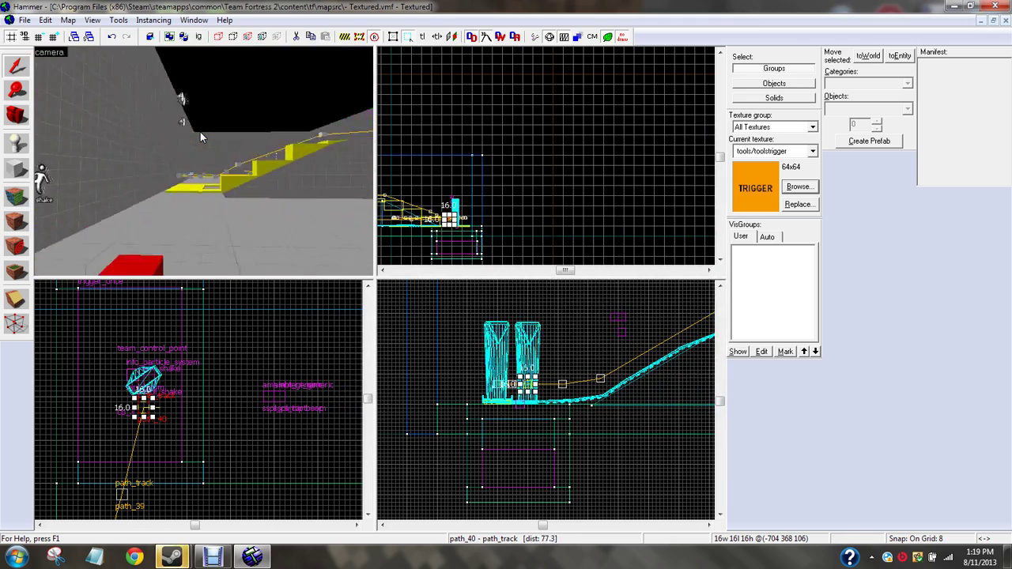
pyautogui.press('w')
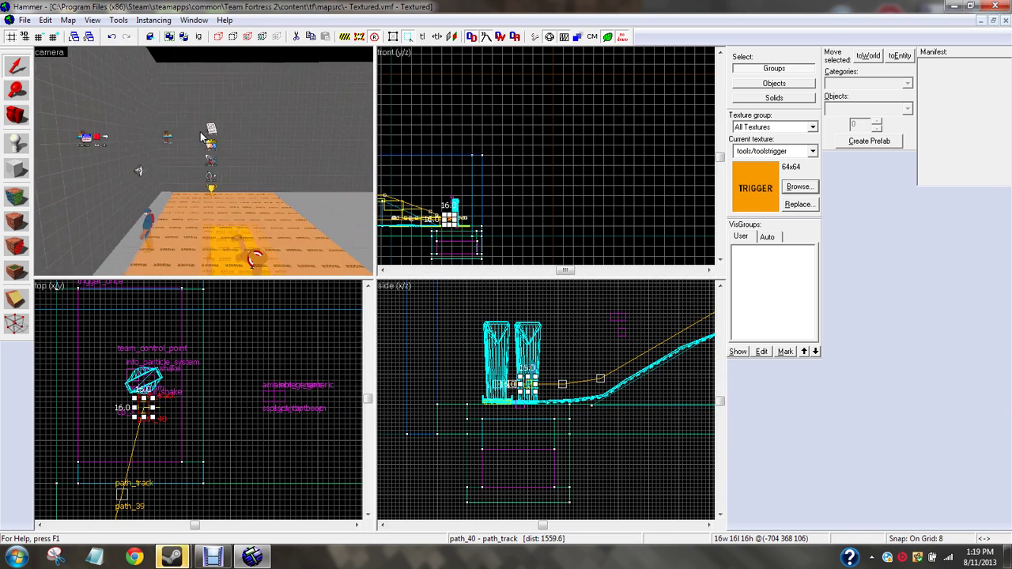
pyautogui.press('w')
pyautogui.press('a')
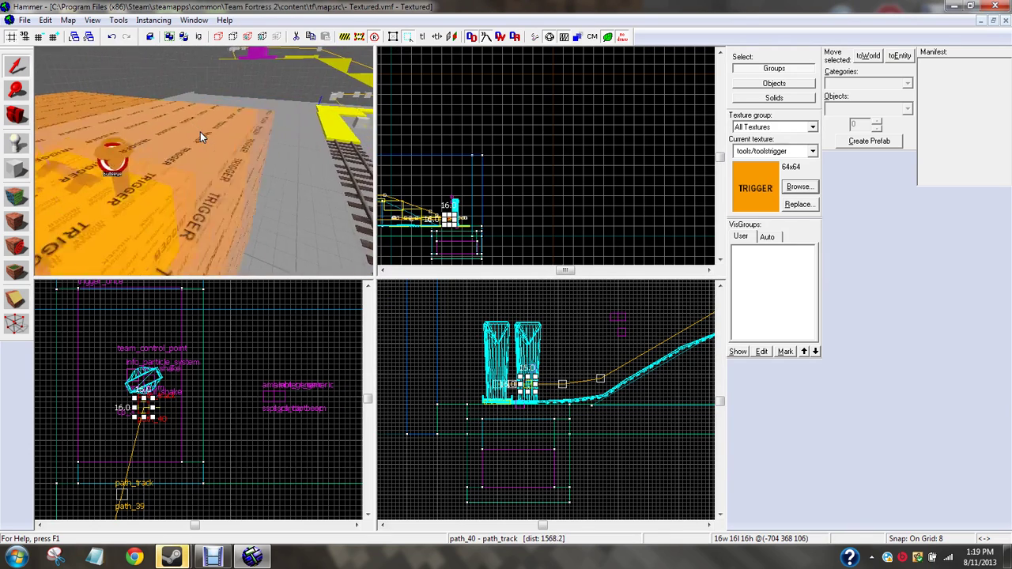
pyautogui.press('w')
pyautogui.press('a')
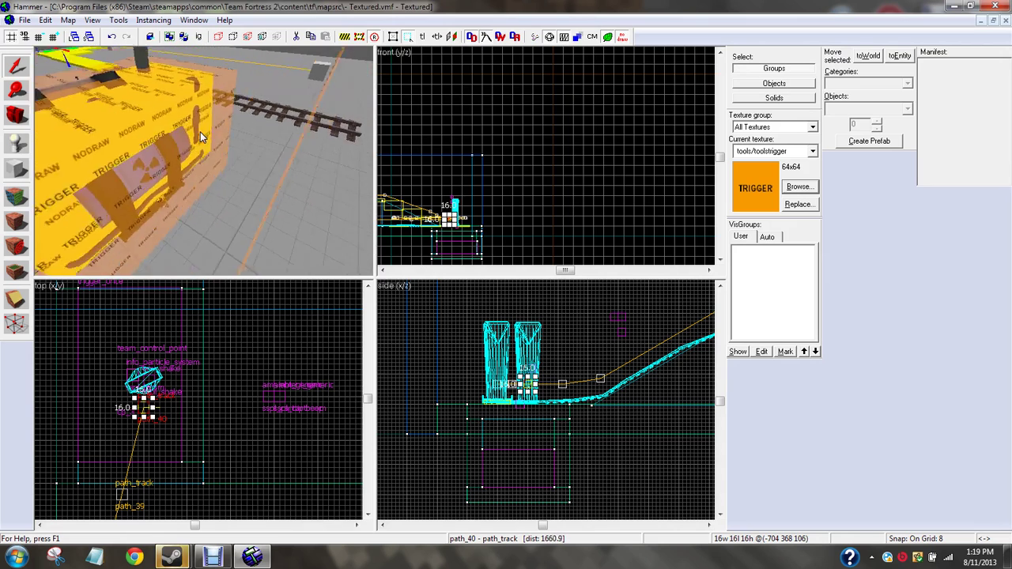
pyautogui.press('w')
pyautogui.press('s')
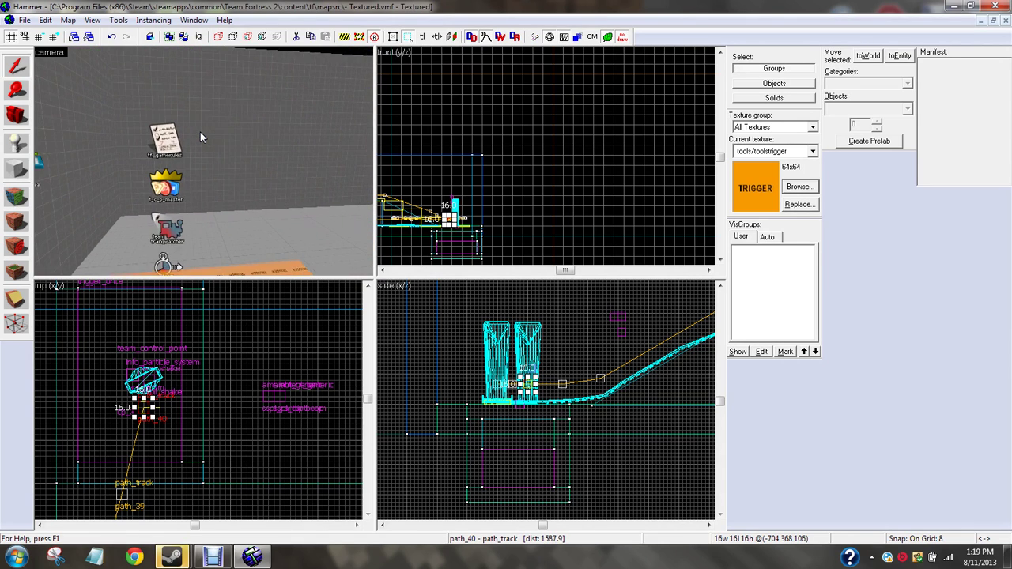
pyautogui.press('w')
pyautogui.doubleClick(172, 250)
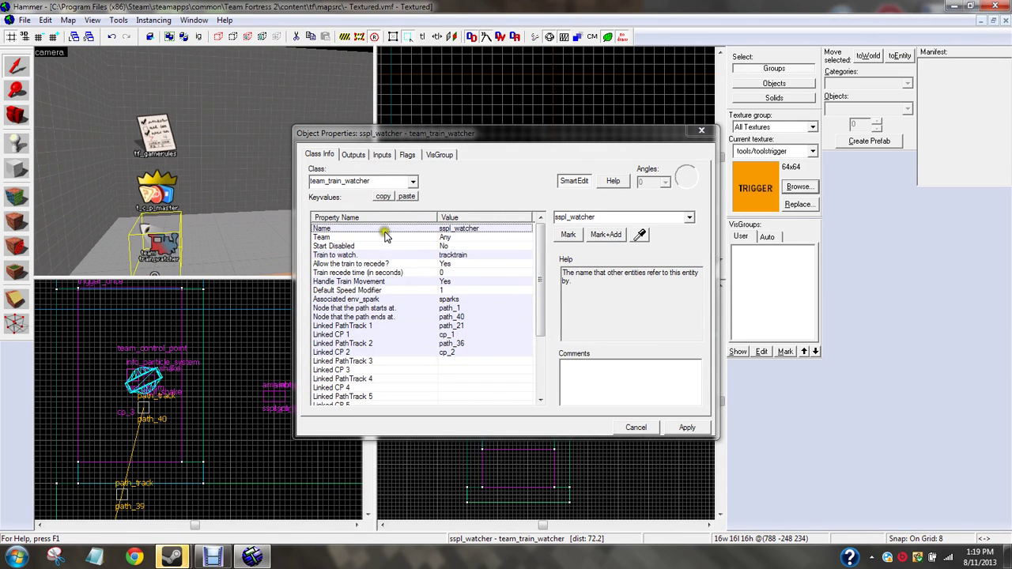
# - Set Linked CP 3 of sspl_watcher to cp_3 and close its properties
pyautogui.click(409, 363)
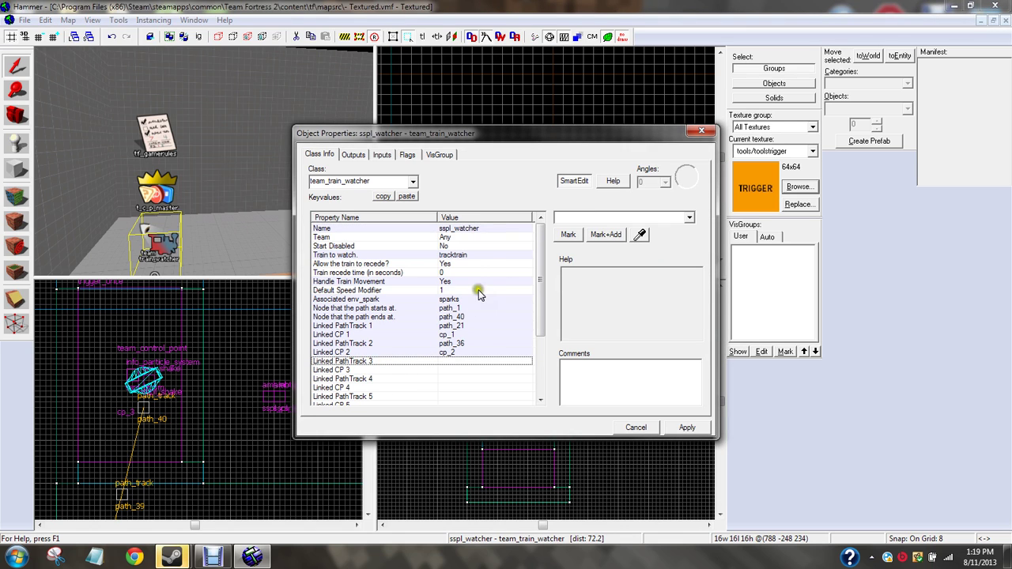
pyautogui.click(371, 369)
pyautogui.click(651, 224)
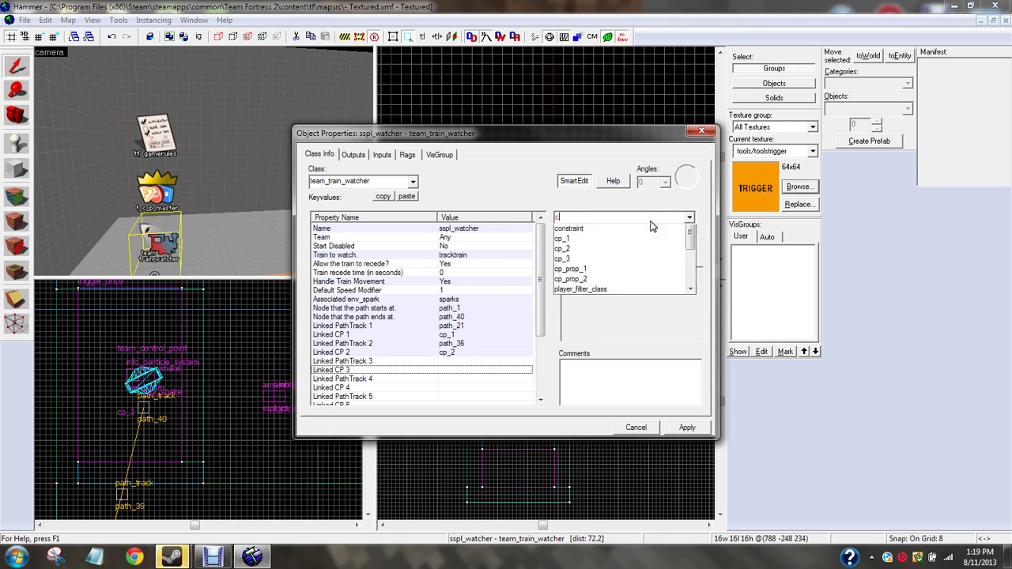
pyautogui.click(577, 254)
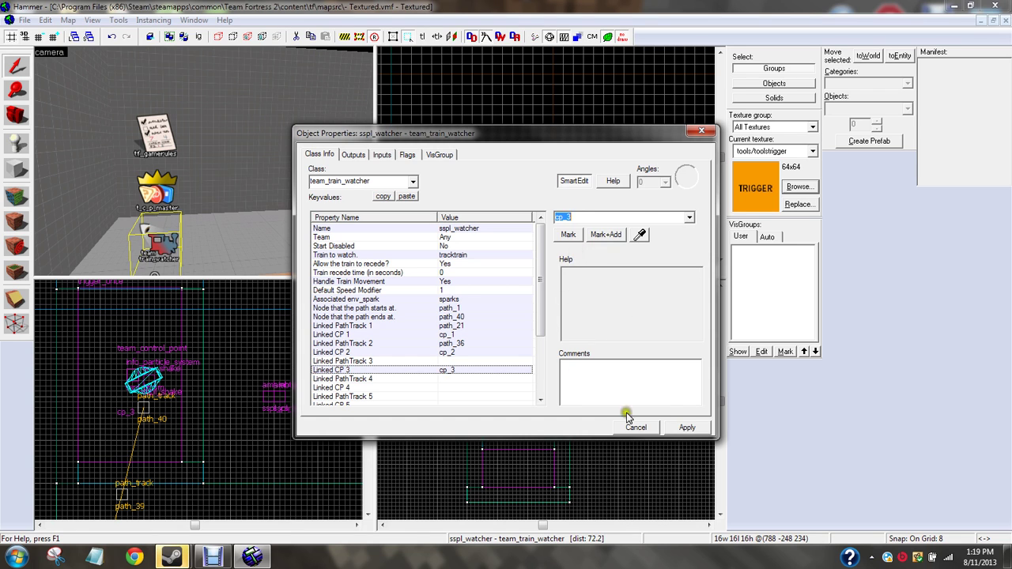
pyautogui.click(411, 361)
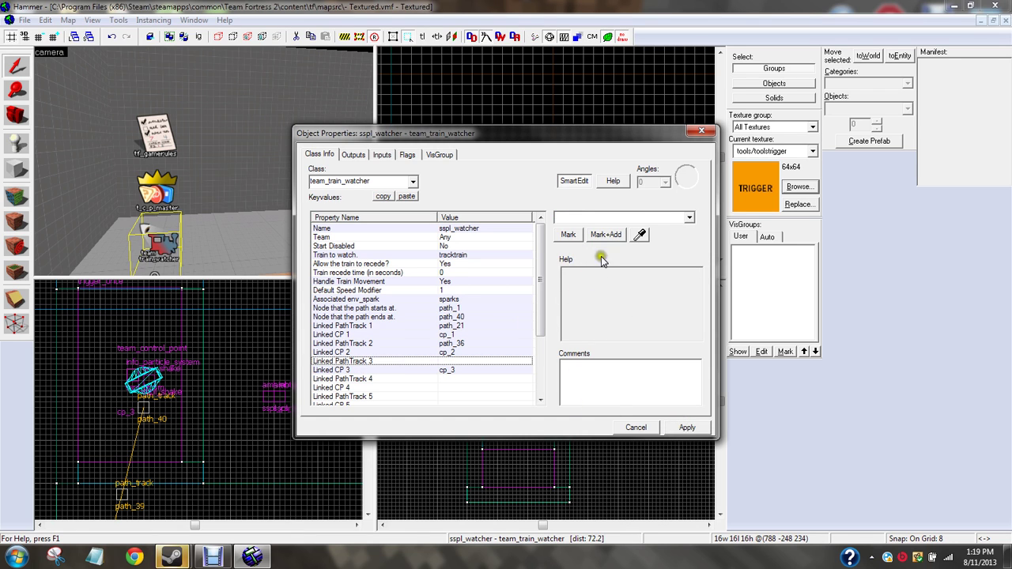
pyautogui.click(700, 131)
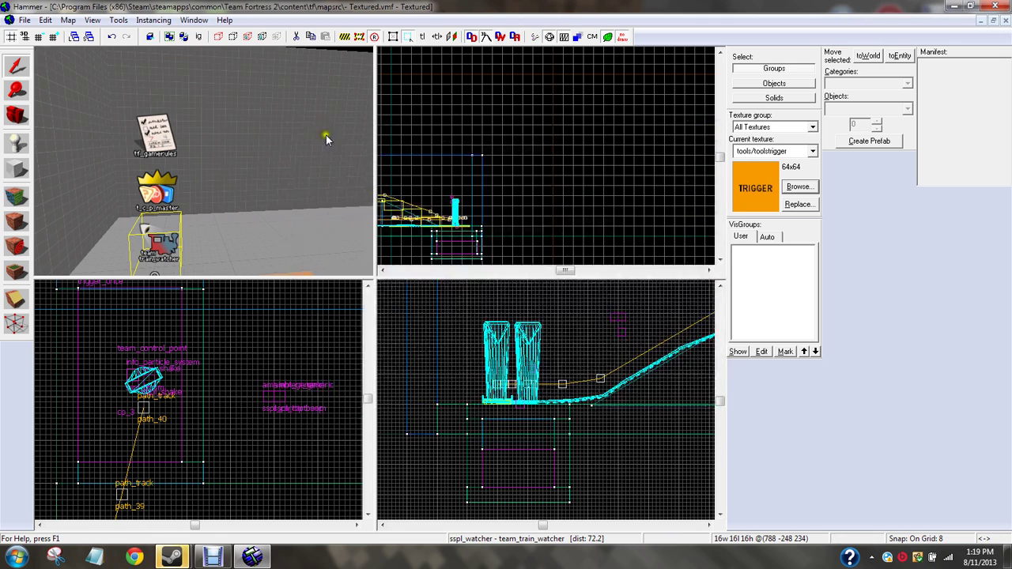
# - Check the name of the final path_track above the trigger pit and close its properties
pyautogui.scroll(-10, 323, 139)
pyautogui.press('w')
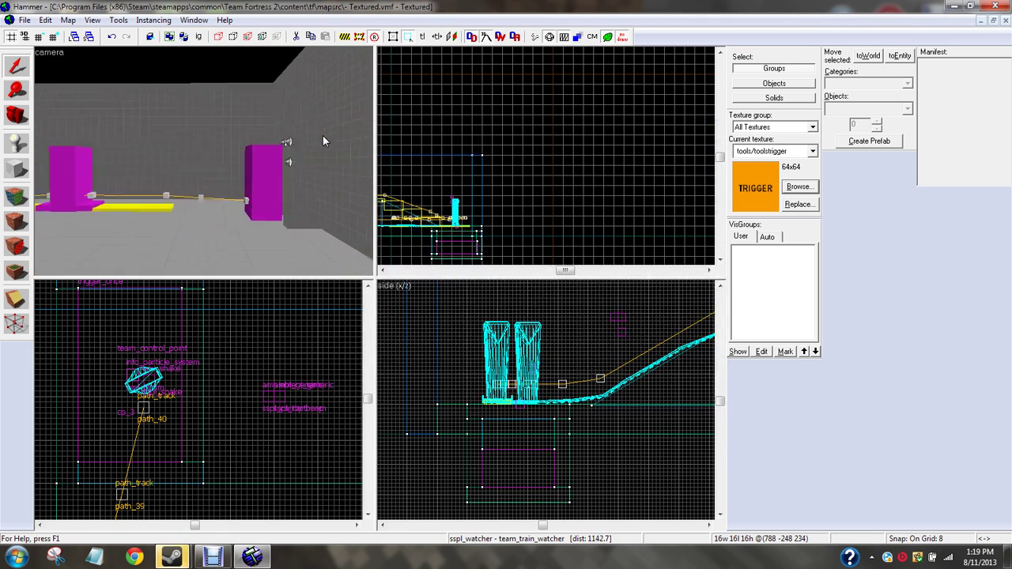
pyautogui.press('w')
pyautogui.doubleClick(254, 160)
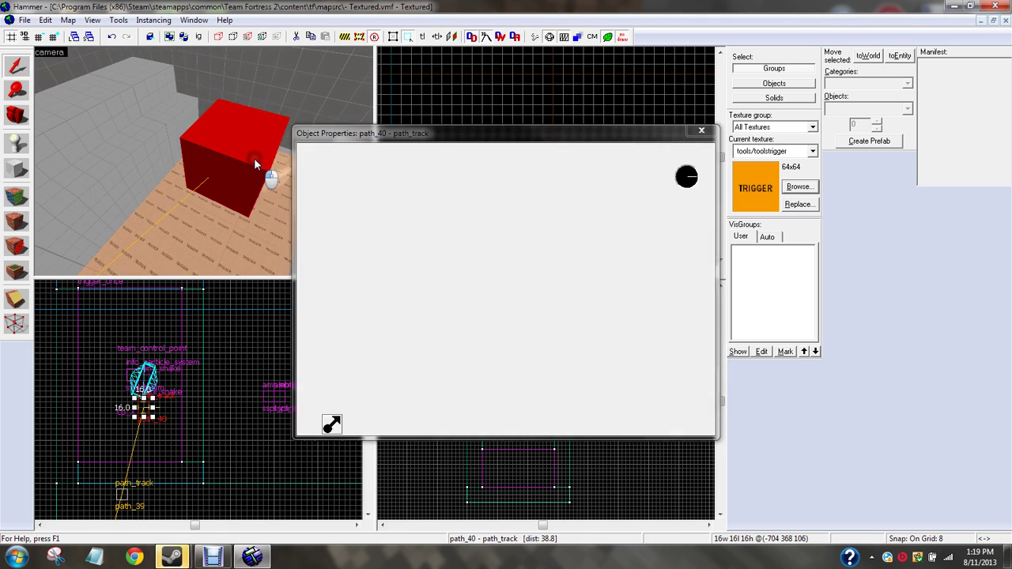
pyautogui.click(701, 131)
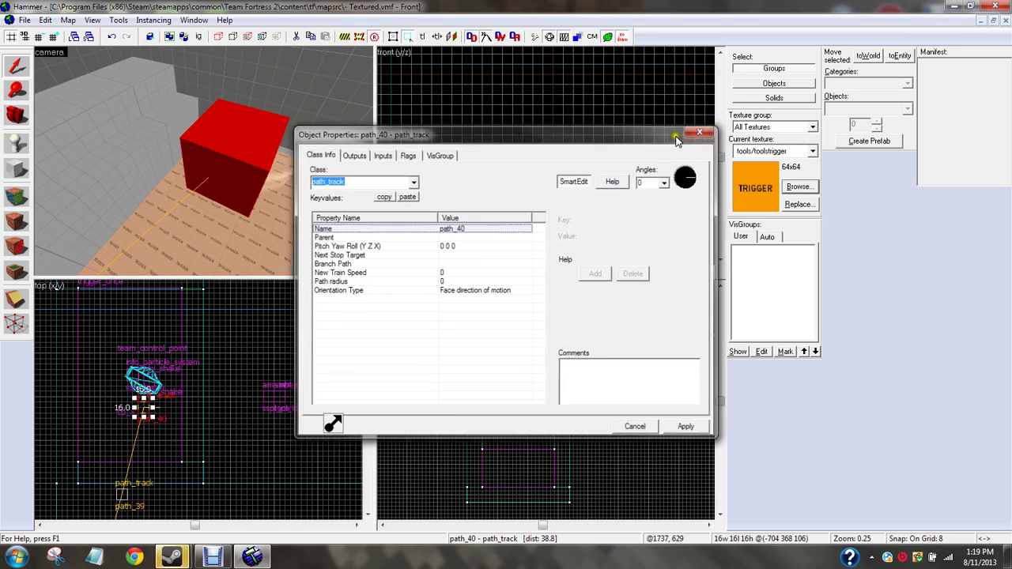
# - Return to the team_train_watcher entity among the game logic entities and open its keyvalues
pyautogui.press('s')
pyautogui.press('w')
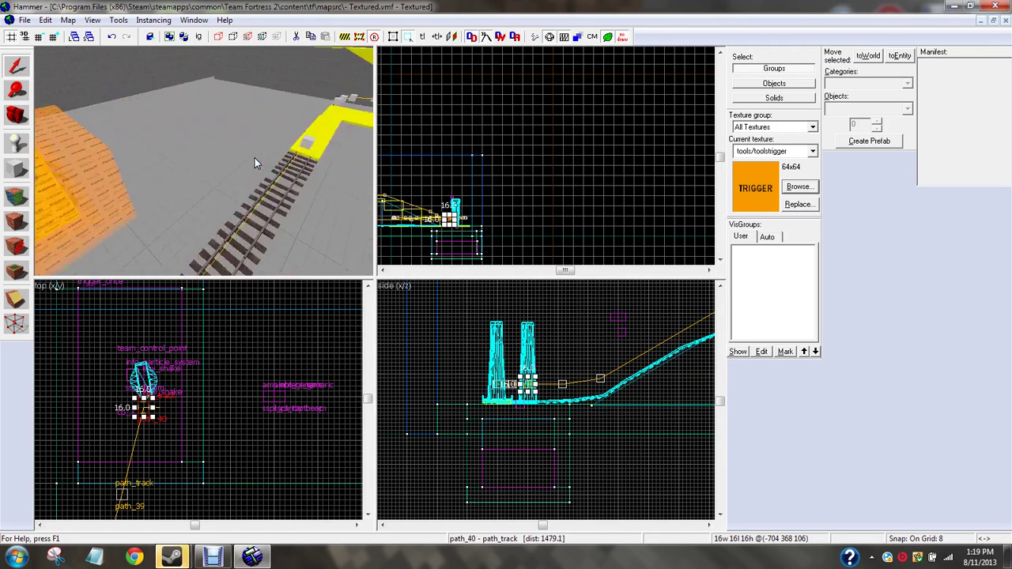
pyautogui.press('w')
pyautogui.press('Up')
pyautogui.press('Up')
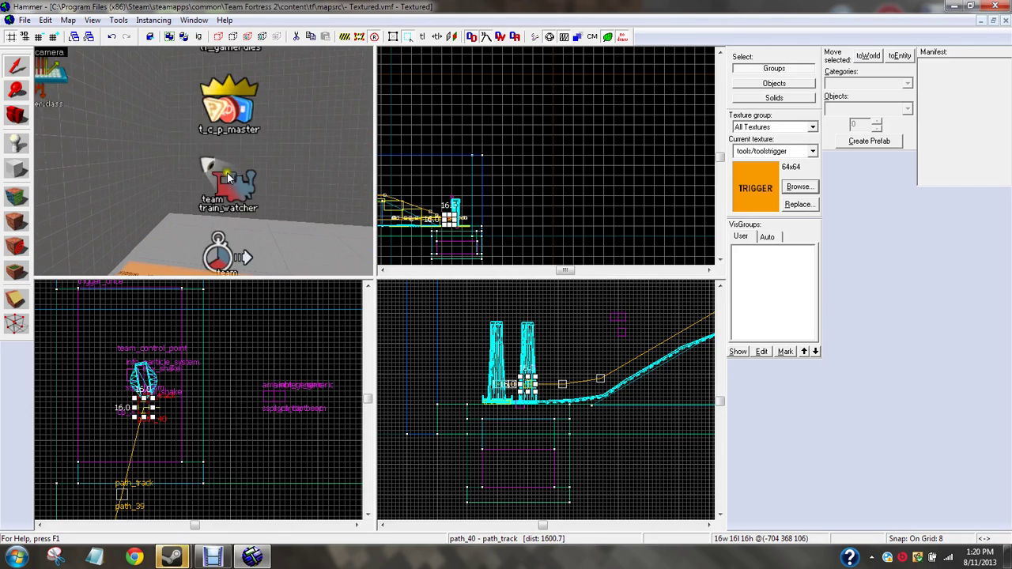
pyautogui.doubleClick(222, 179)
pyautogui.click(364, 155)
pyautogui.click(325, 155)
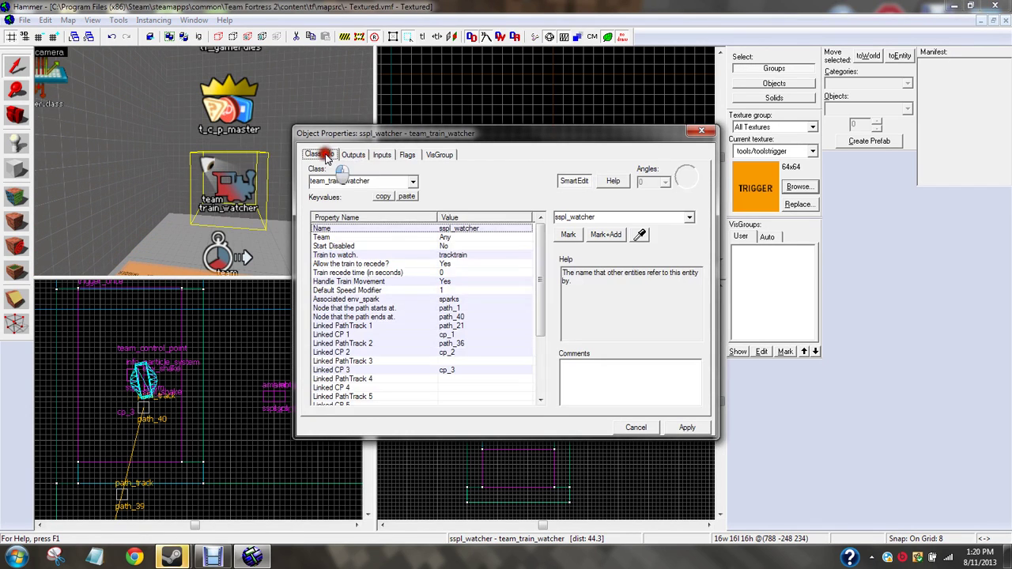
# - Set Linked PathTrack 4 of sspl_watcher to path_40
pyautogui.click(421, 378)
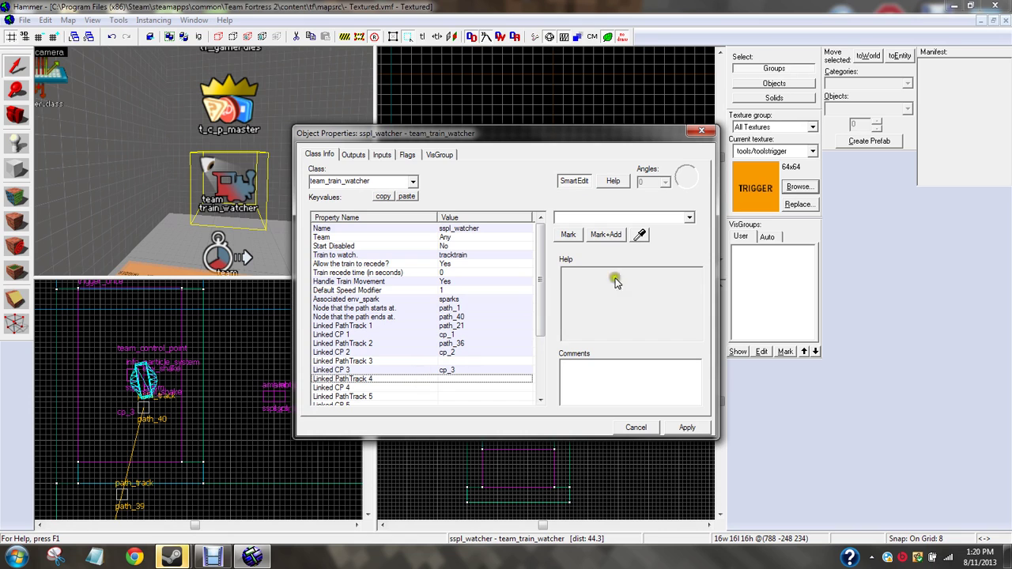
pyautogui.click(688, 217)
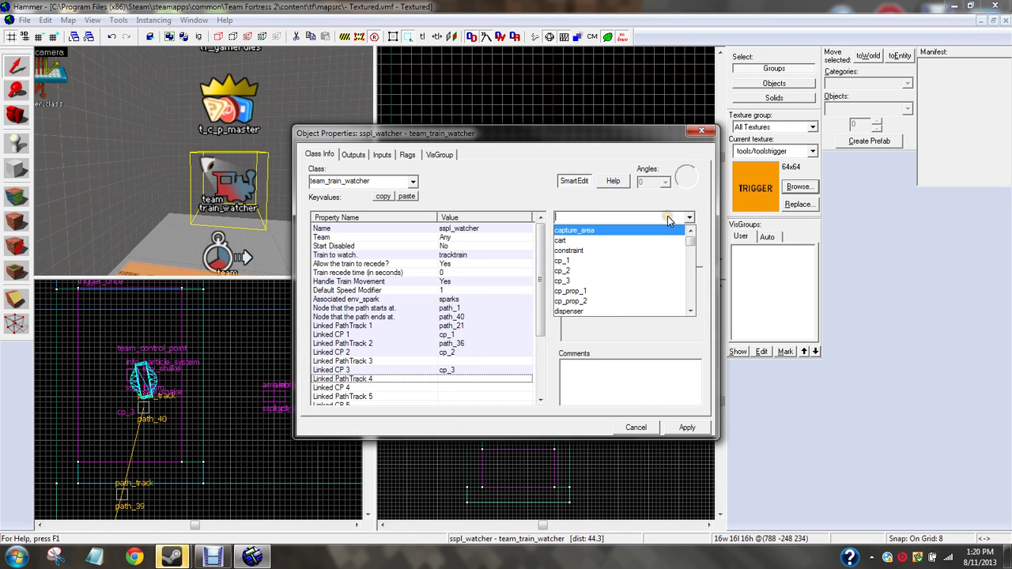
pyautogui.write('parh_40')
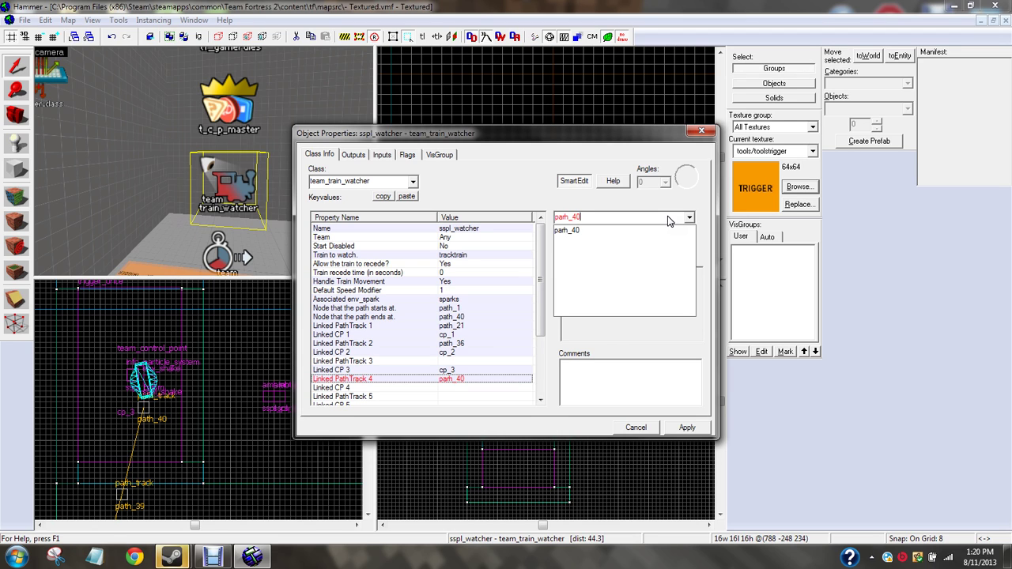
pyautogui.press('Return')
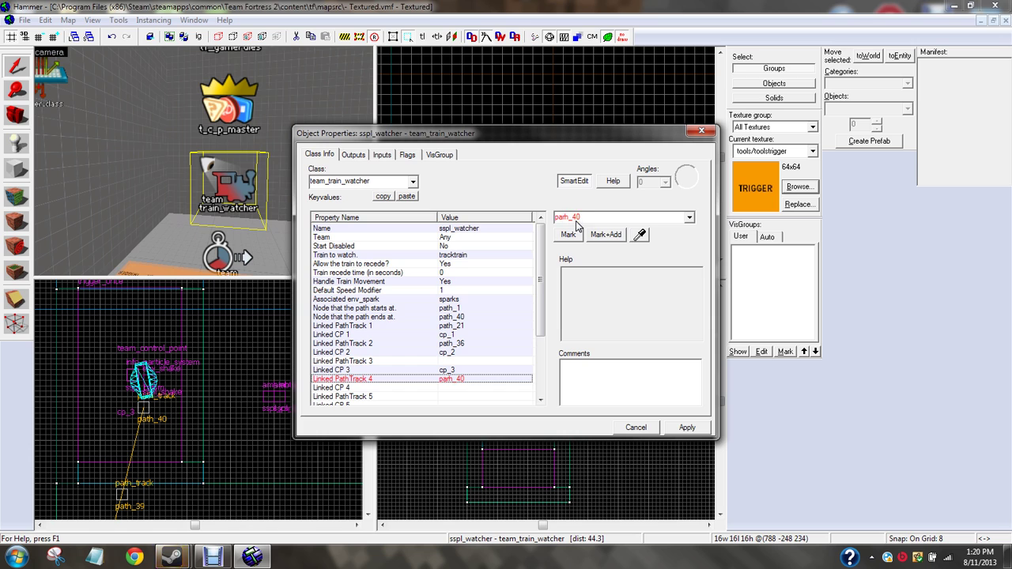
pyautogui.press('BackSpace')
pyautogui.press('BackSpace')
pyautogui.write('th')
pyautogui.press('Return')
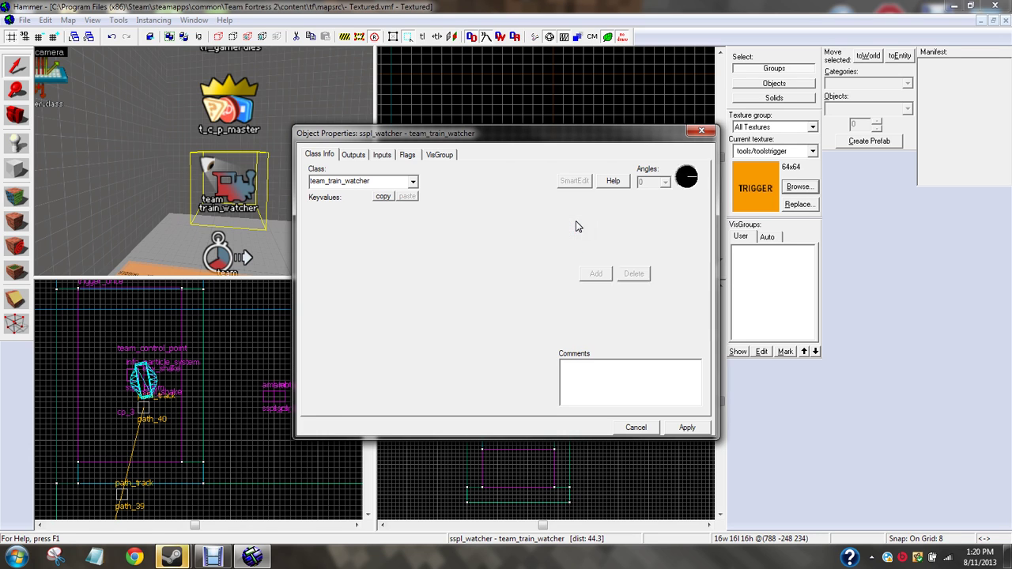
# - Compare the linked path tracks and control points of sspl_watcher and clear the Linked PathTrack 4 value
pyautogui.moveTo(543, 311); pyautogui.dragTo(544, 340)
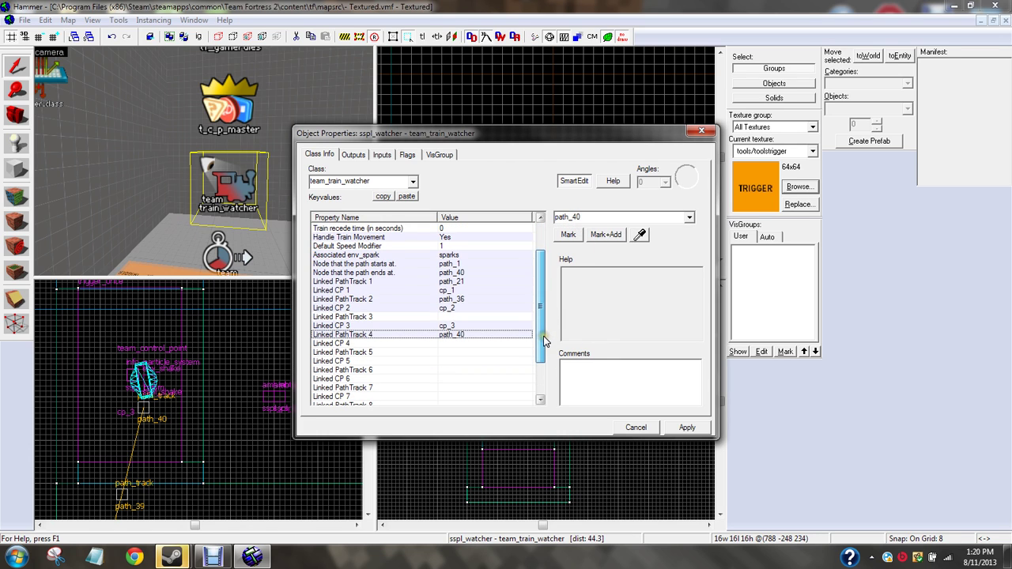
pyautogui.click(386, 325)
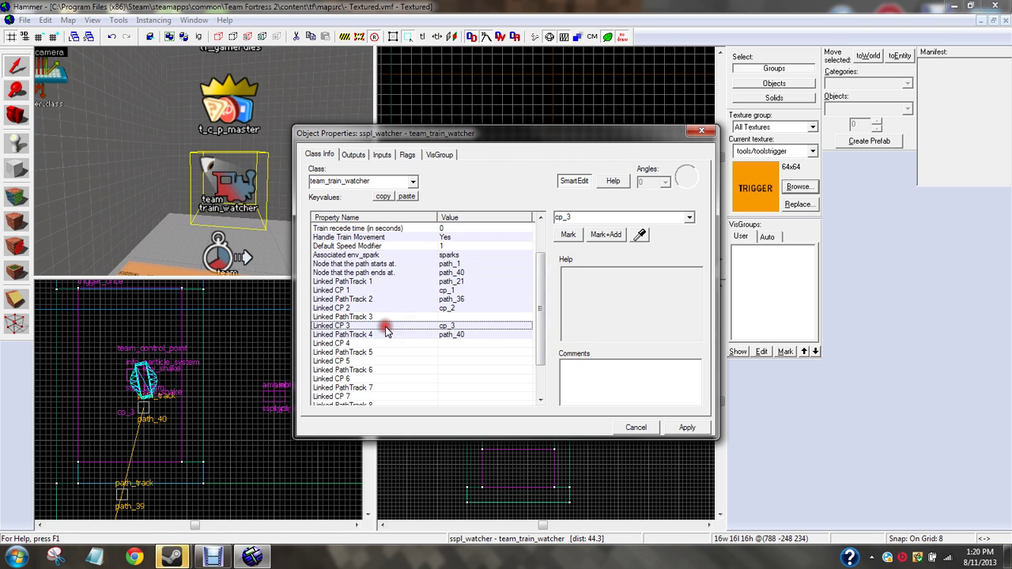
pyautogui.click(384, 334)
pyautogui.click(376, 318)
pyautogui.click(378, 335)
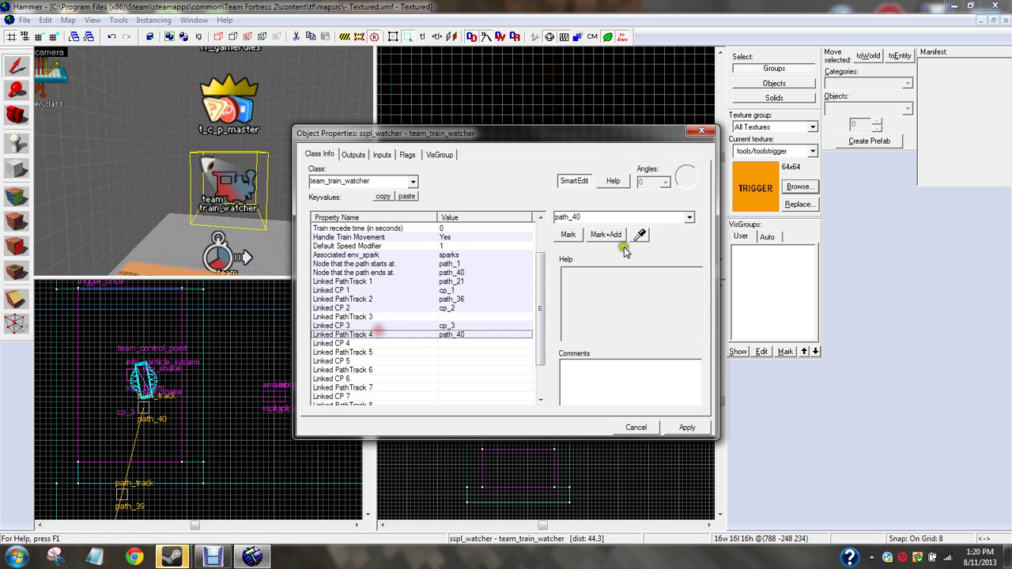
pyautogui.press('Delete')
# - Set Linked PathTrack 3 of sspl_watcher to path_40 and close its properties
pyautogui.click(442, 321)
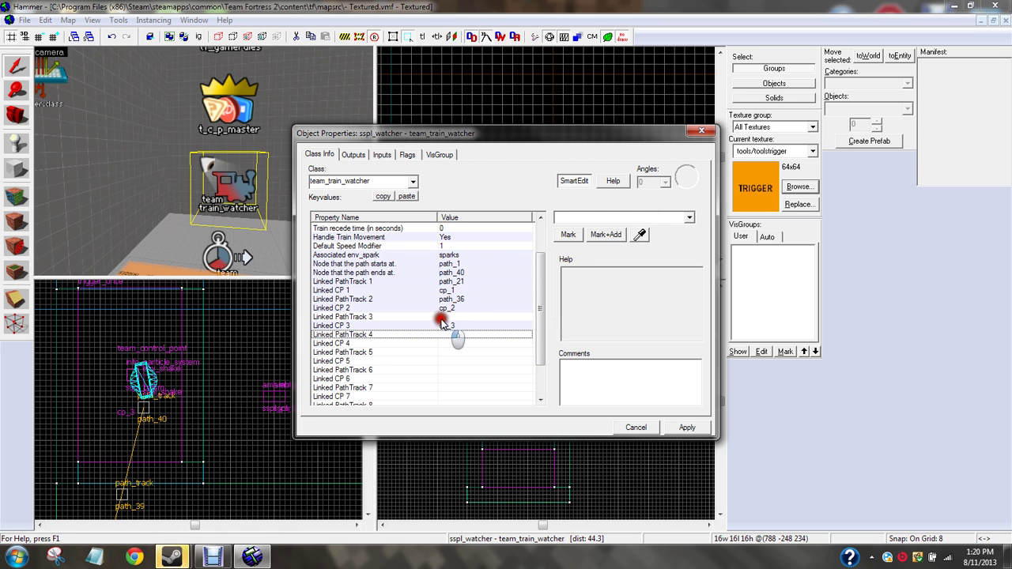
pyautogui.click(443, 318)
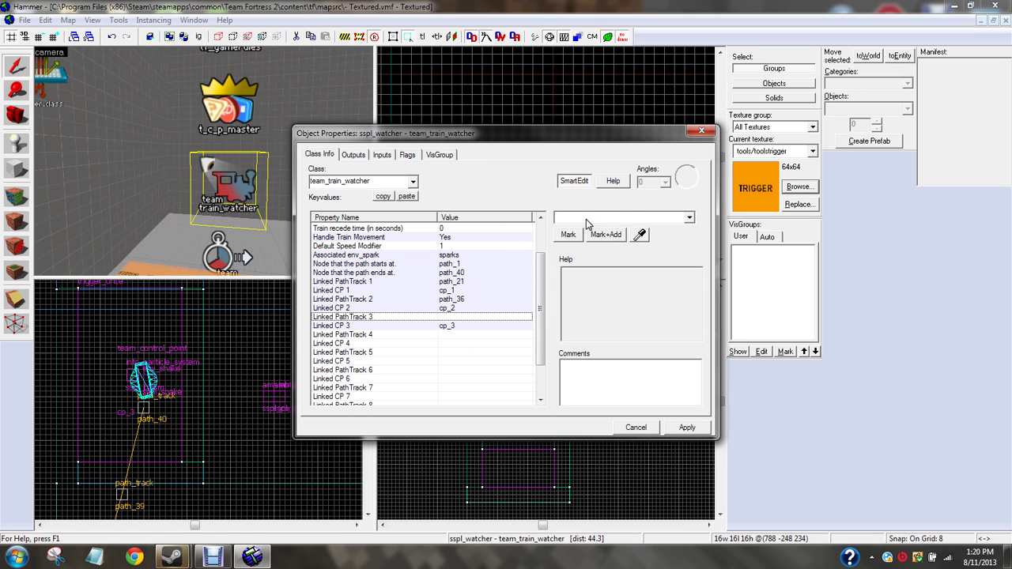
pyautogui.write('path_')
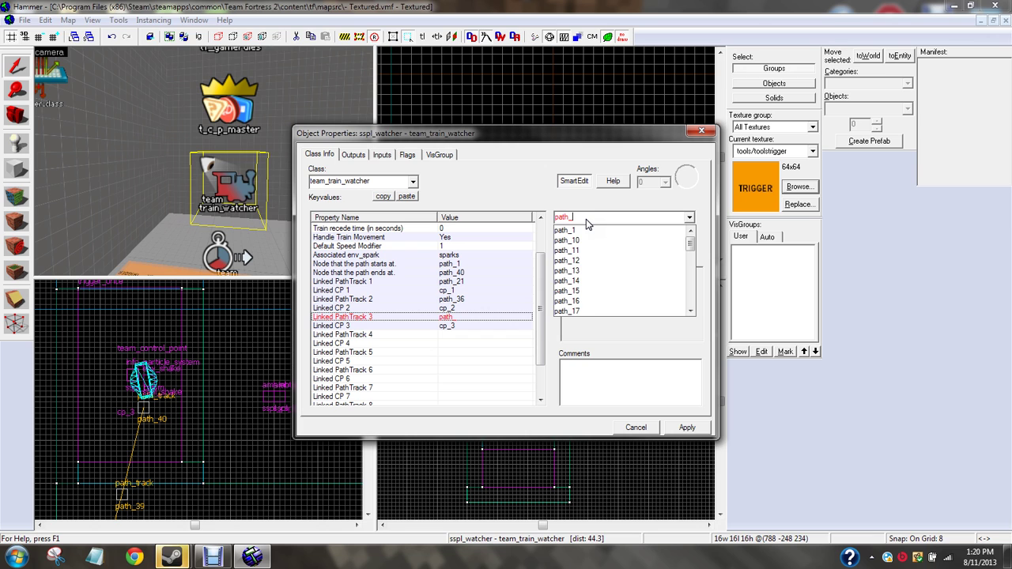
pyautogui.write('40')
pyautogui.press('Return')
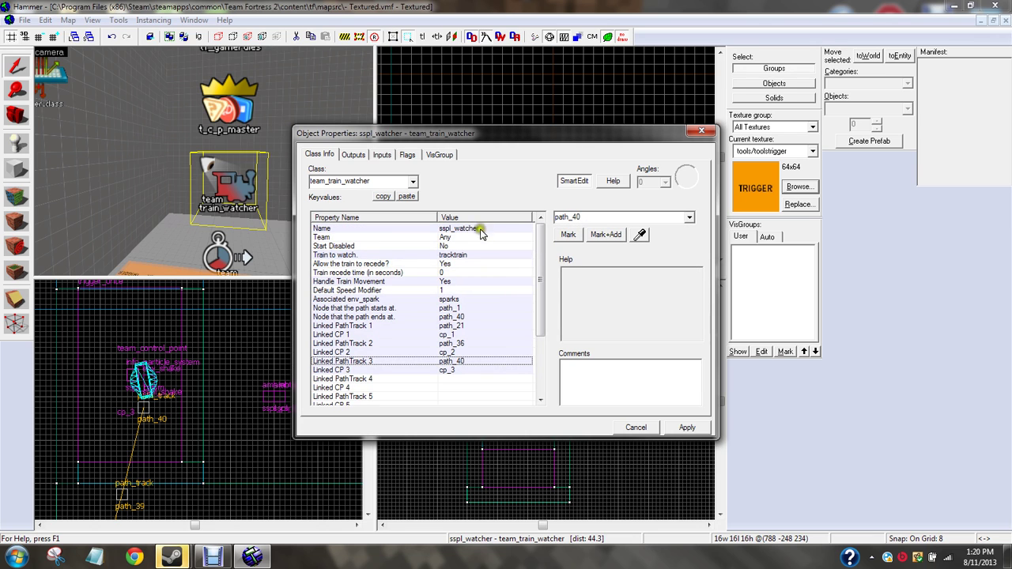
pyautogui.moveTo(541, 309); pyautogui.dragTo(619, 237)
pyautogui.click(701, 132)
# - Check the properties of the first team_control_point, cp_1, on the track and close them
pyautogui.press('z')
pyautogui.press('s')
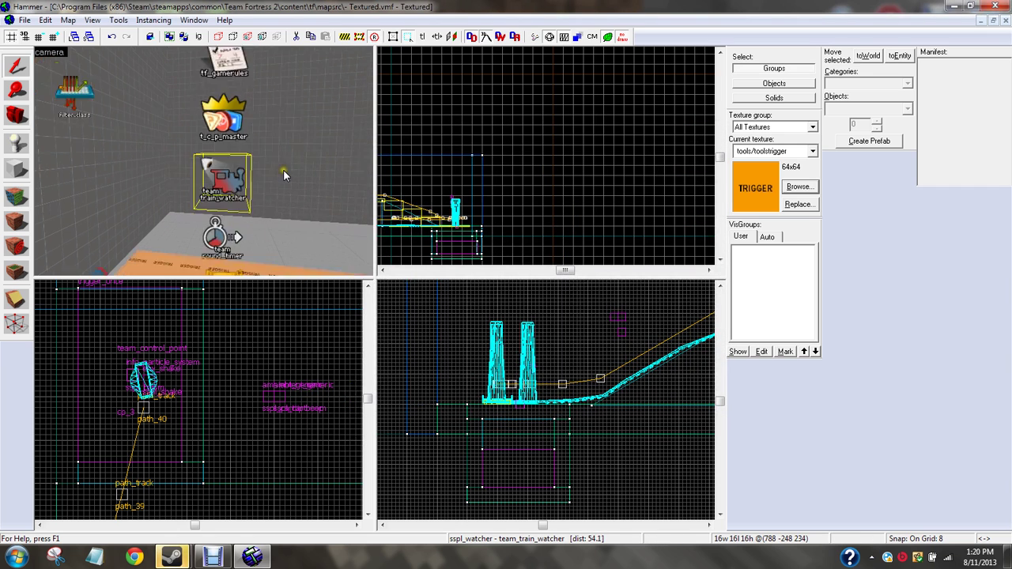
pyautogui.press('s')
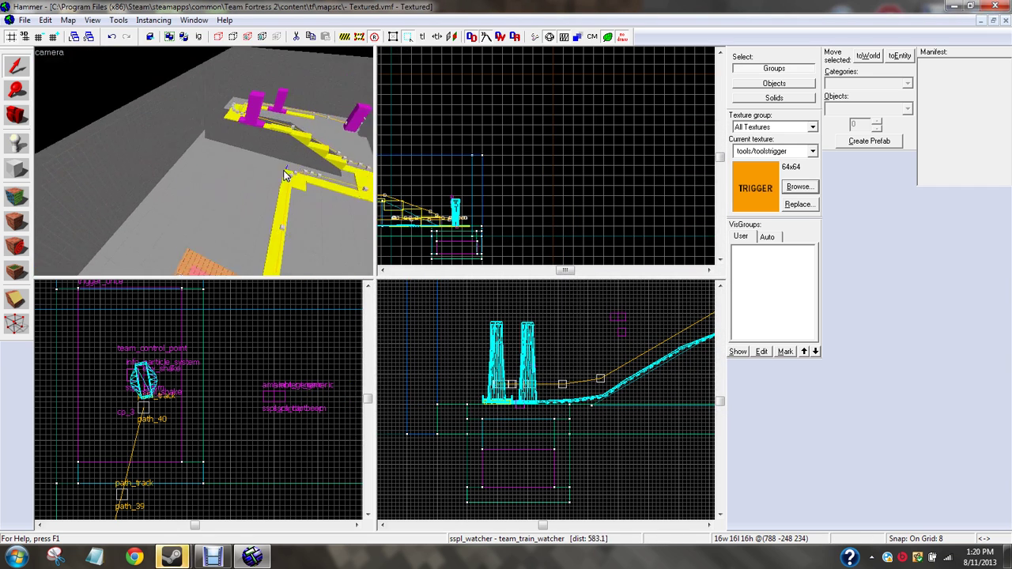
pyautogui.press('w')
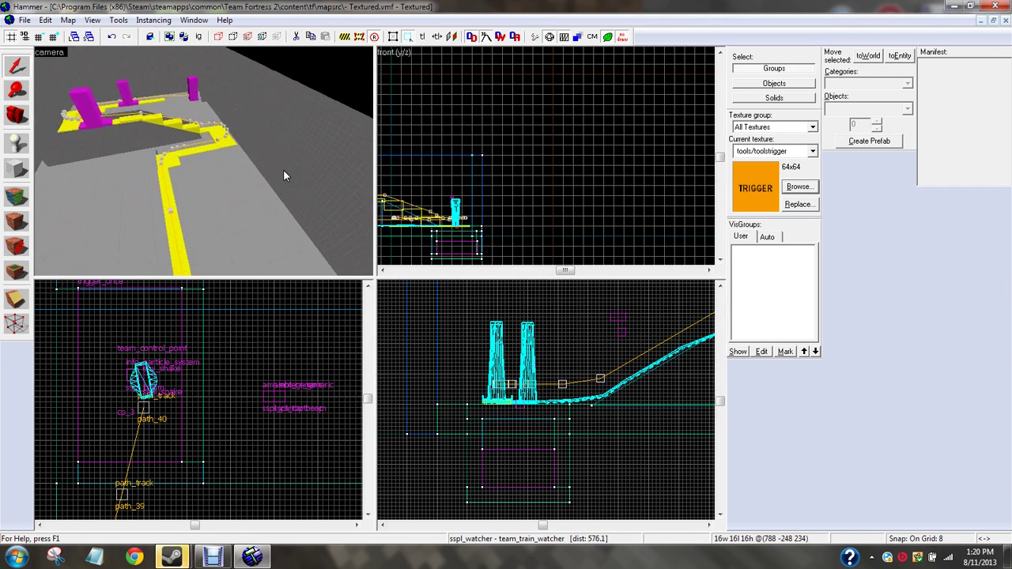
pyautogui.press('Down')
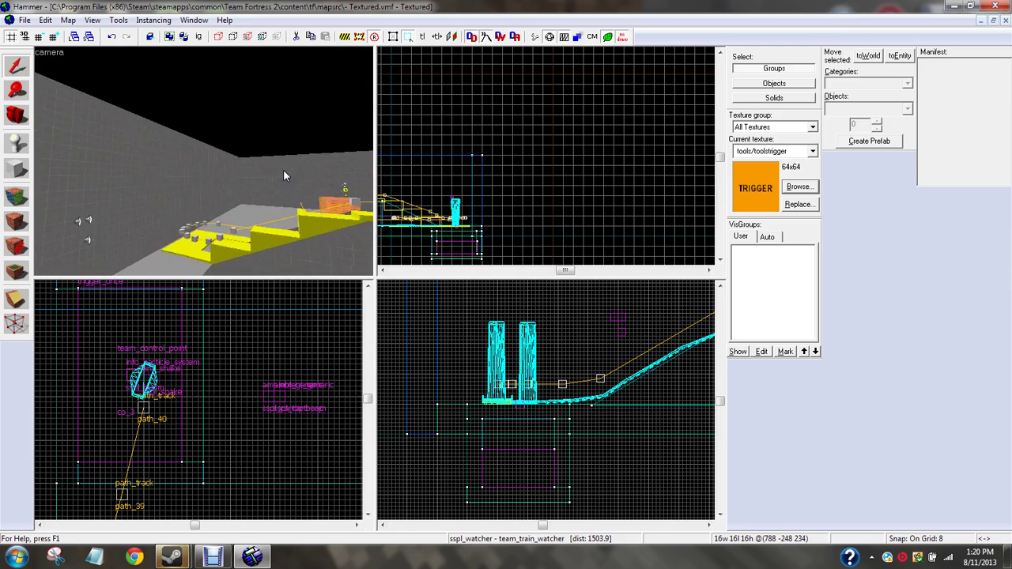
pyautogui.press('w')
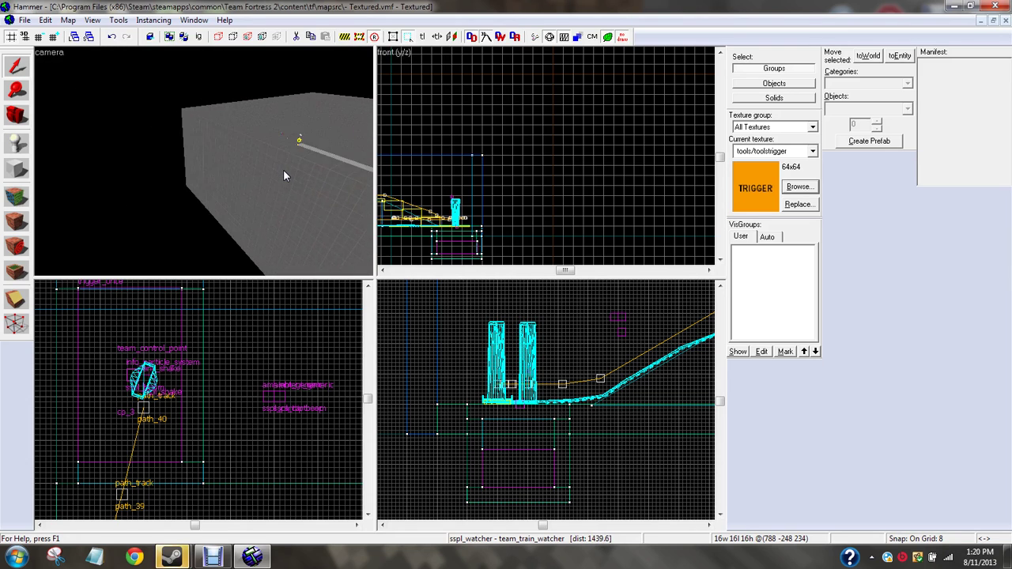
pyautogui.press('Up')
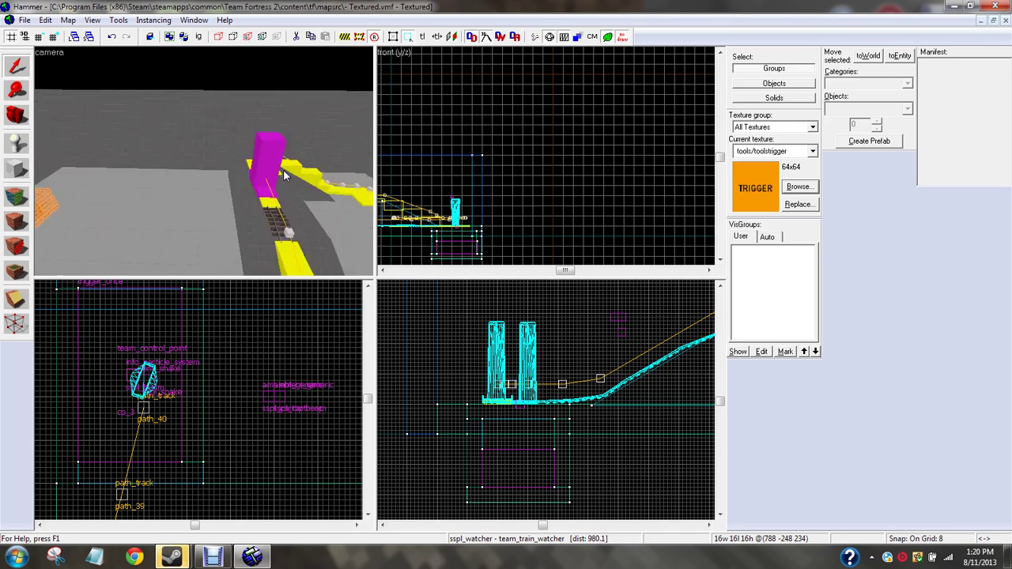
pyautogui.press('a')
pyautogui.press('Right')
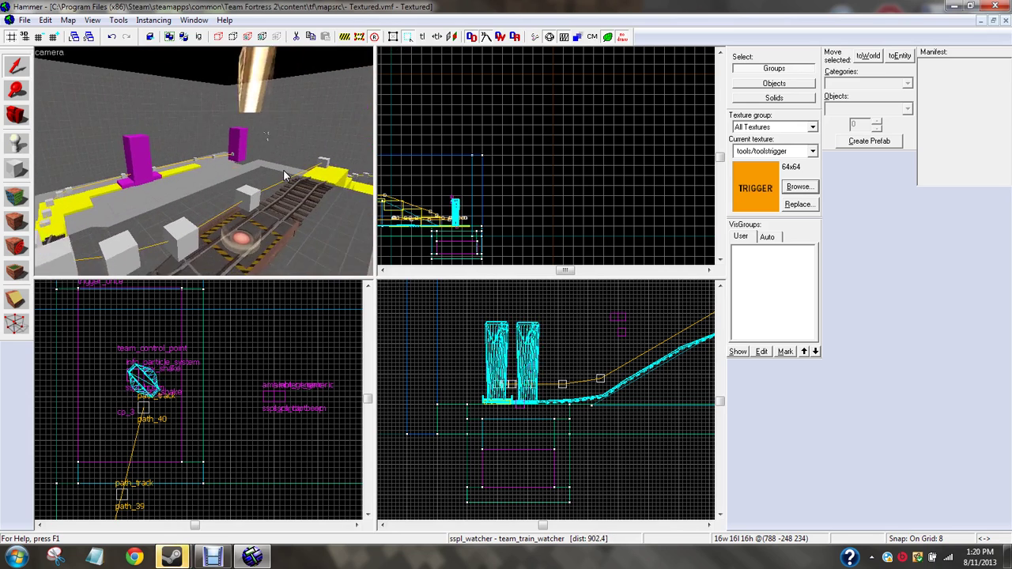
pyautogui.click(238, 65)
pyautogui.doubleClick(239, 65)
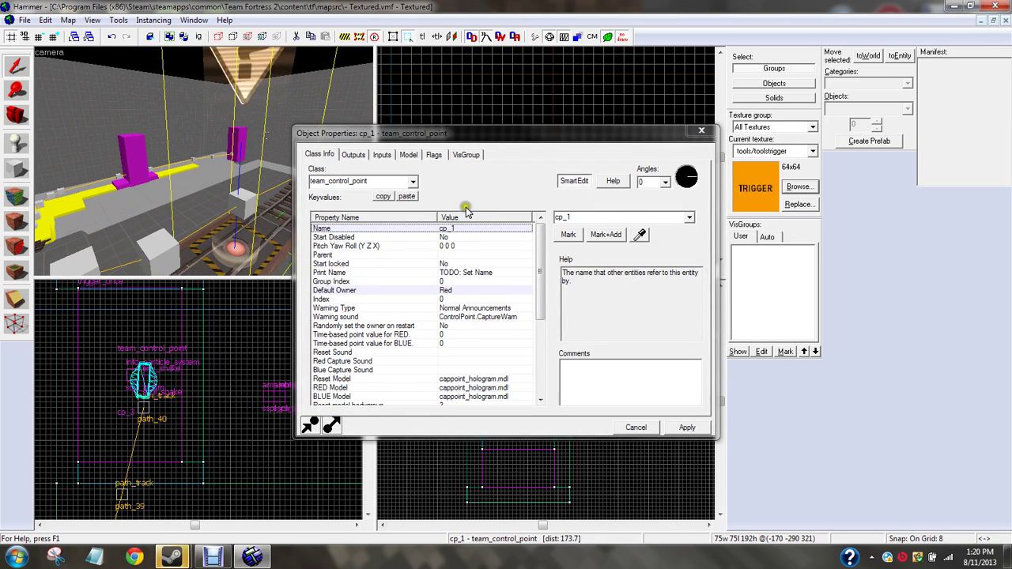
pyautogui.click(701, 131)
# - Set BLUE Previous Required Point 1 of control point cp_2 to cp_1, apply it and close the properties
pyautogui.press('d')
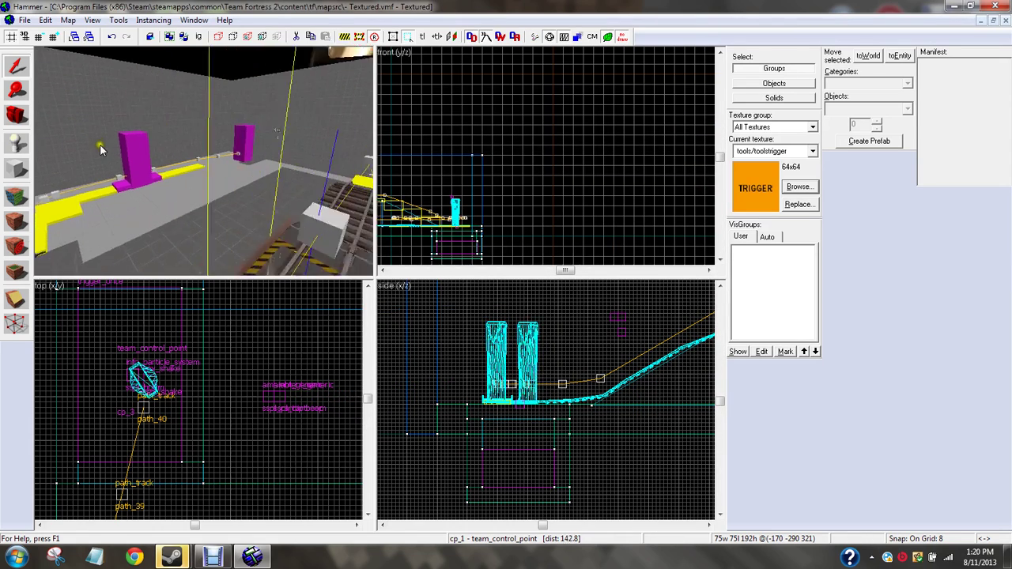
pyautogui.press('Left')
pyautogui.doubleClick(234, 129)
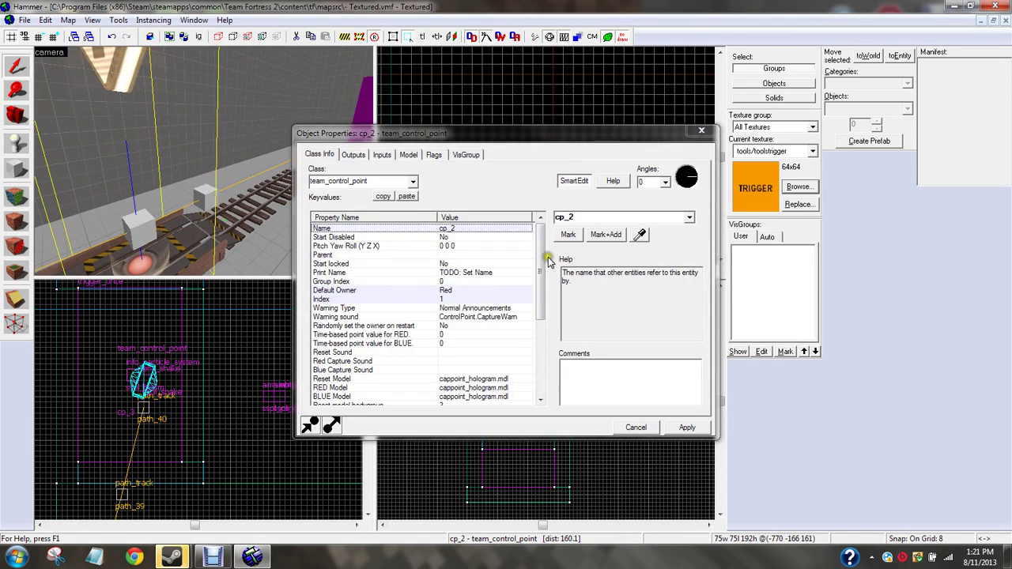
pyautogui.moveTo(541, 270); pyautogui.dragTo(537, 339)
pyautogui.click(368, 381)
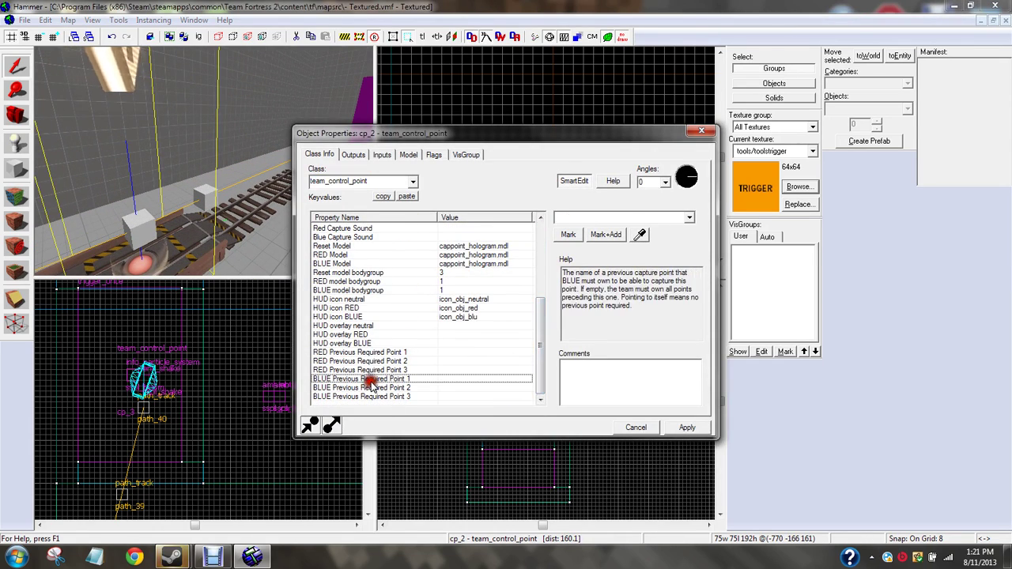
pyautogui.click(689, 218)
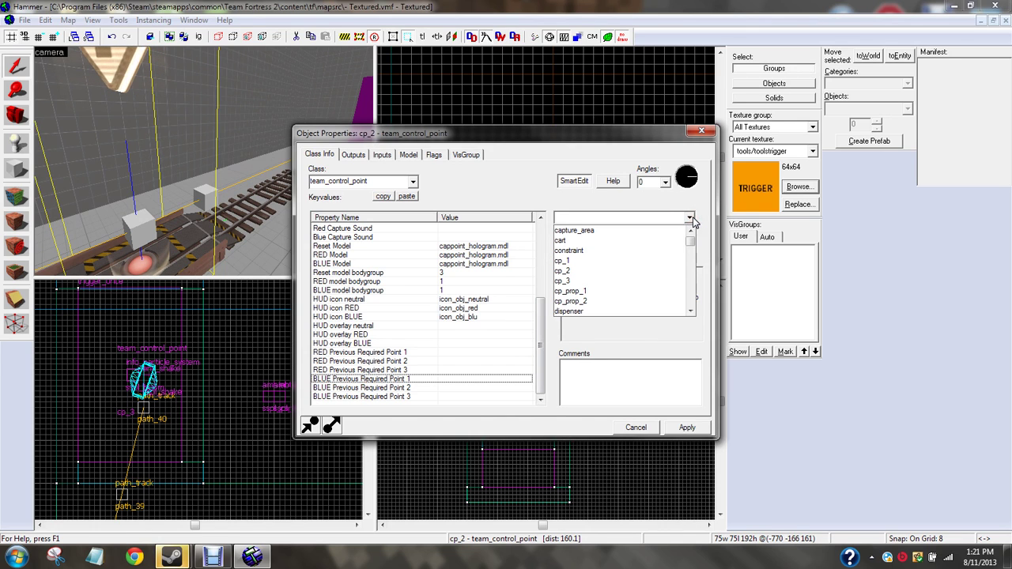
pyautogui.click(656, 264)
pyautogui.click(679, 427)
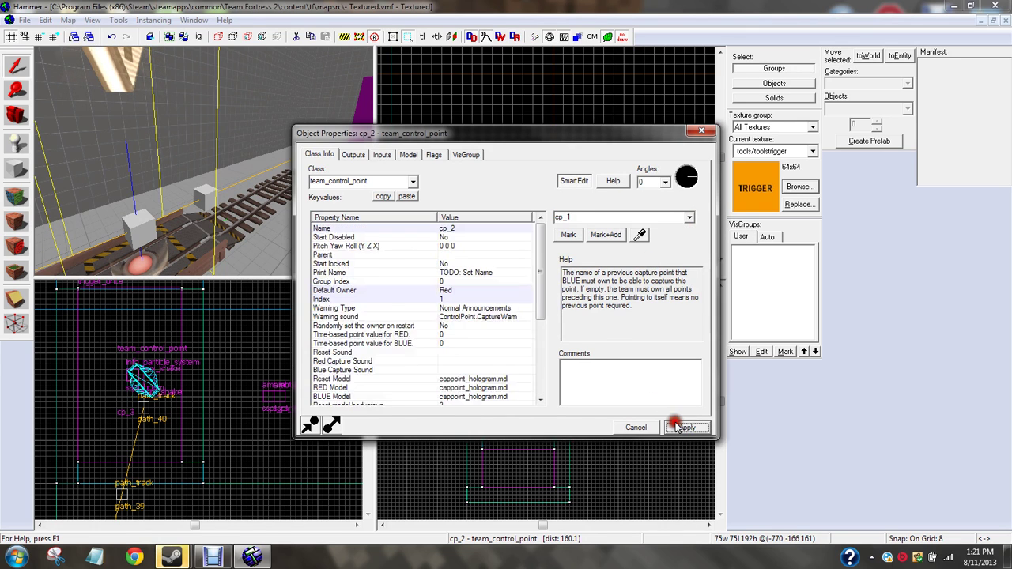
pyautogui.click(702, 130)
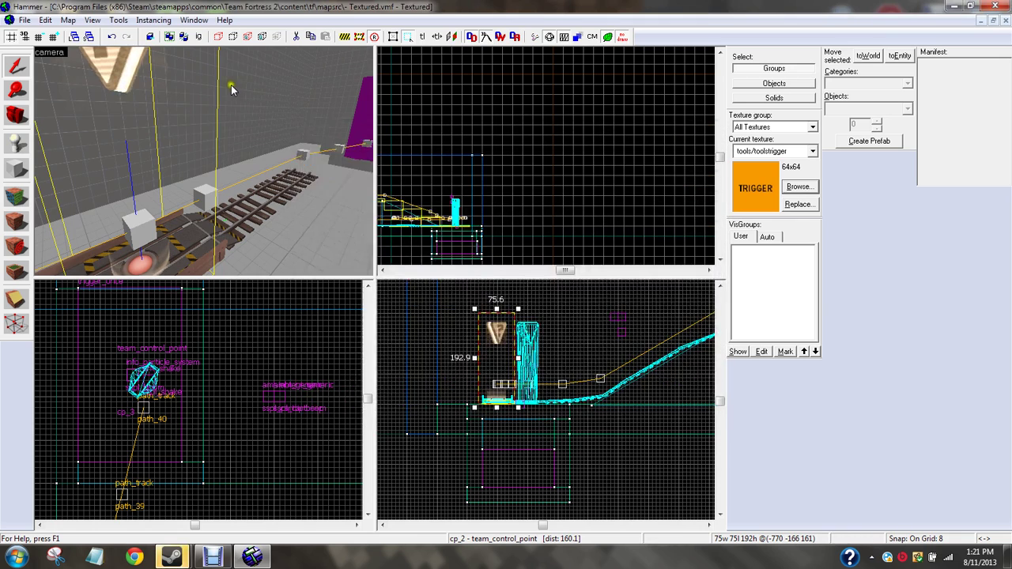
# - Set BLUE Previous Required Point 1 of control point cp_3 to cp_2, apply it and close the properties
pyautogui.press('z')
pyautogui.press('w')
pyautogui.press('z')
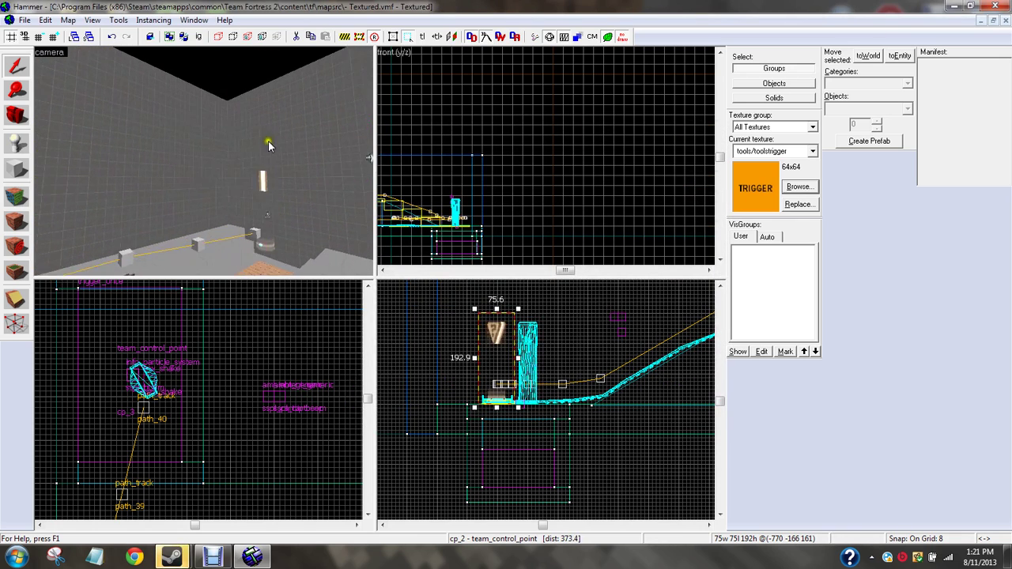
pyautogui.press('w')
pyautogui.doubleClick(279, 193)
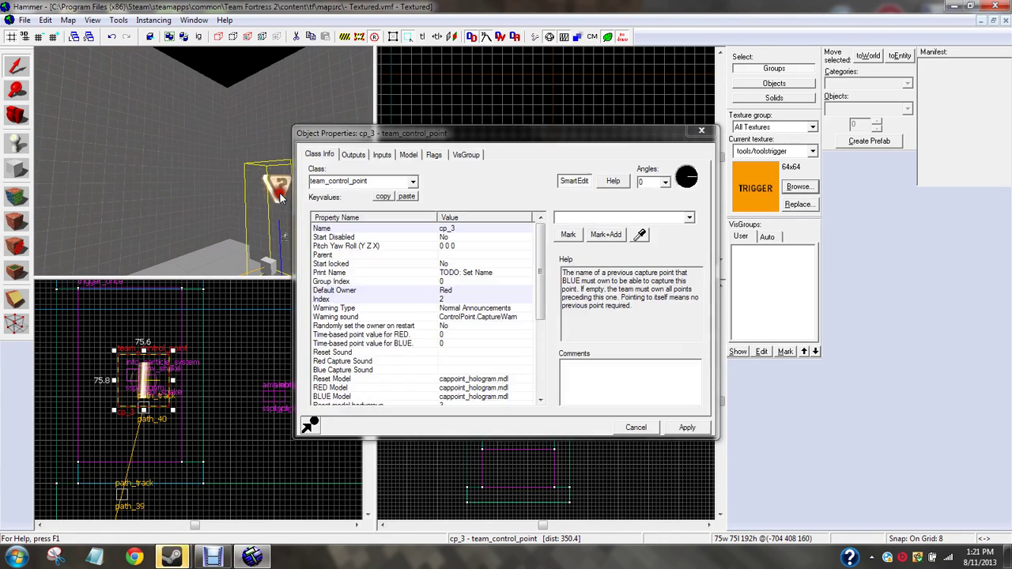
pyautogui.click(364, 156)
pyautogui.click(328, 155)
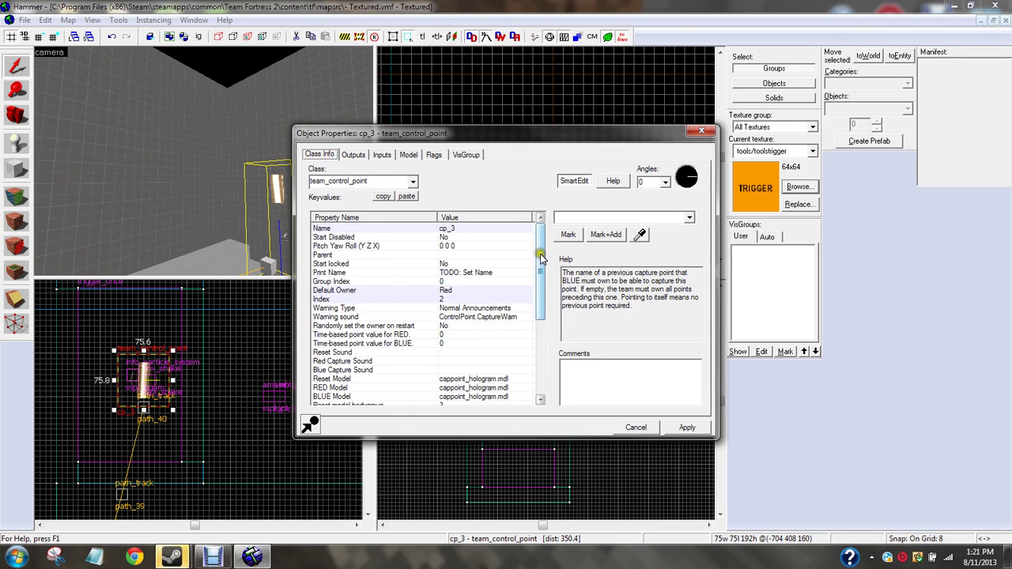
pyautogui.scroll(-5, 541, 257)
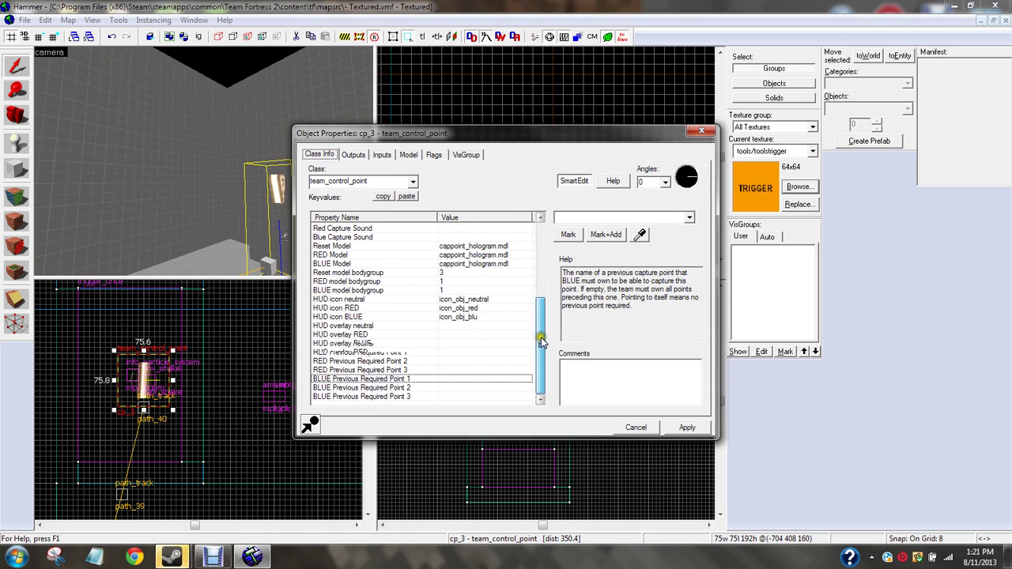
pyautogui.click(688, 218)
pyautogui.click(651, 267)
pyautogui.click(687, 428)
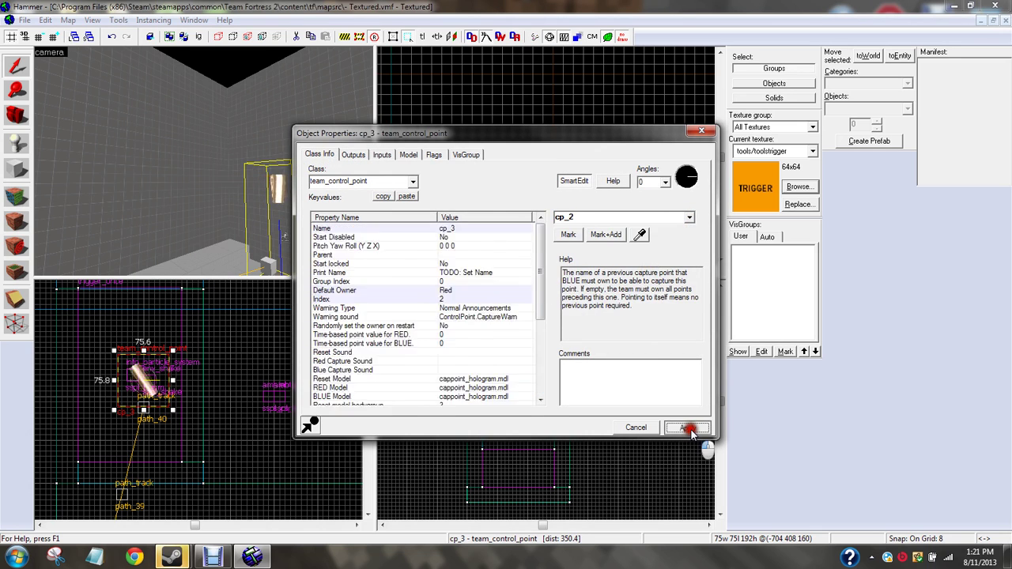
pyautogui.click(701, 132)
pyautogui.press('s')
pyautogui.press('d')
pyautogui.press('w')
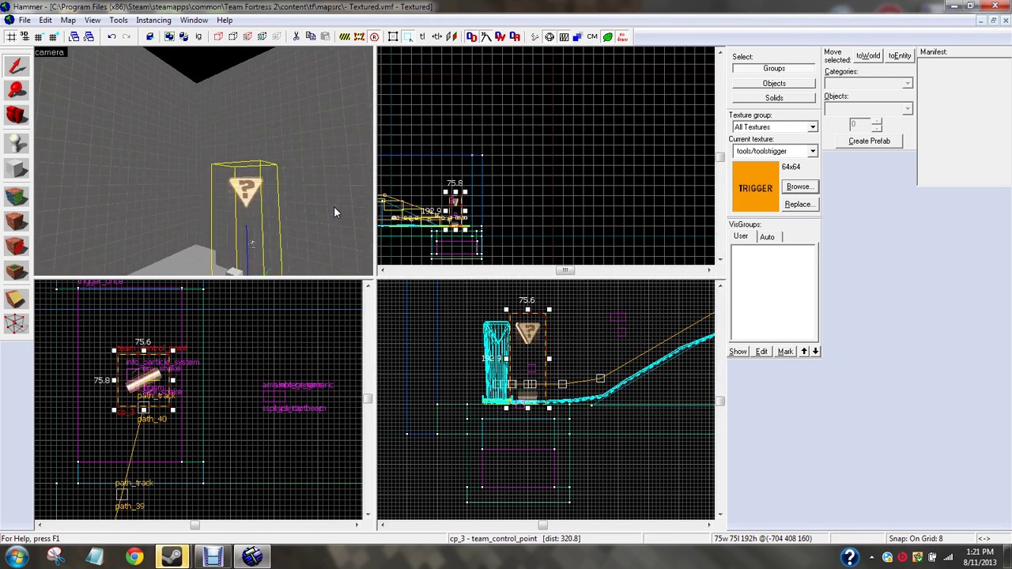
pyautogui.press('z')
pyautogui.press('w')
pyautogui.press('z')
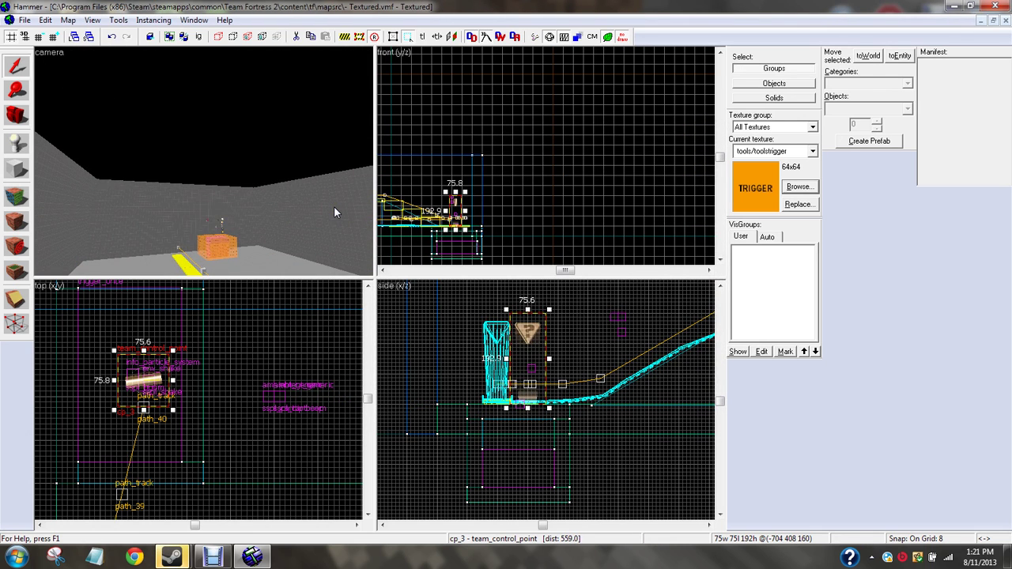
pyautogui.press('z')
pyautogui.press('s')
pyautogui.press('z')
pyautogui.click(212, 562)
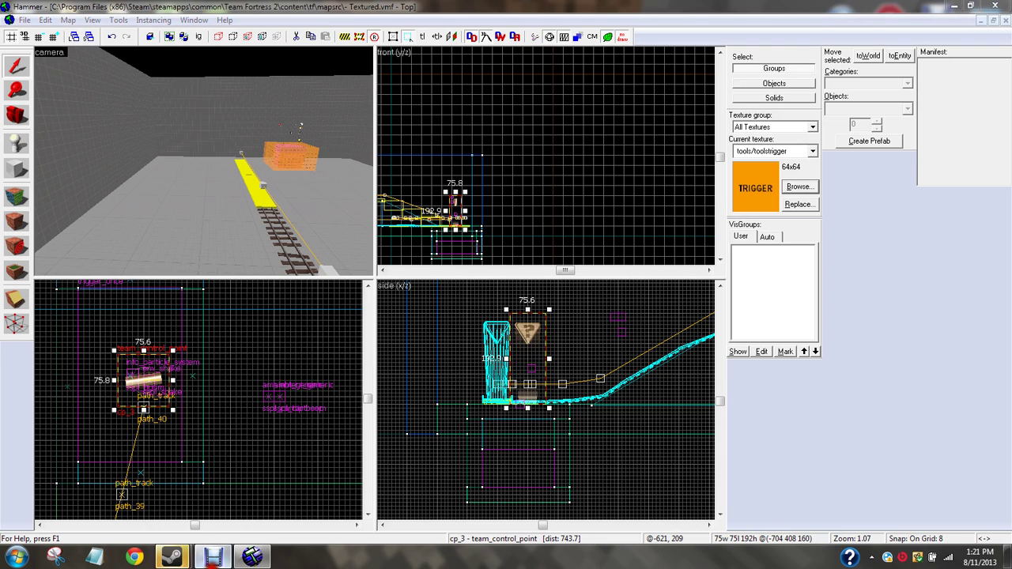
pyautogui.click(213, 558)
pyautogui.click(214, 559)
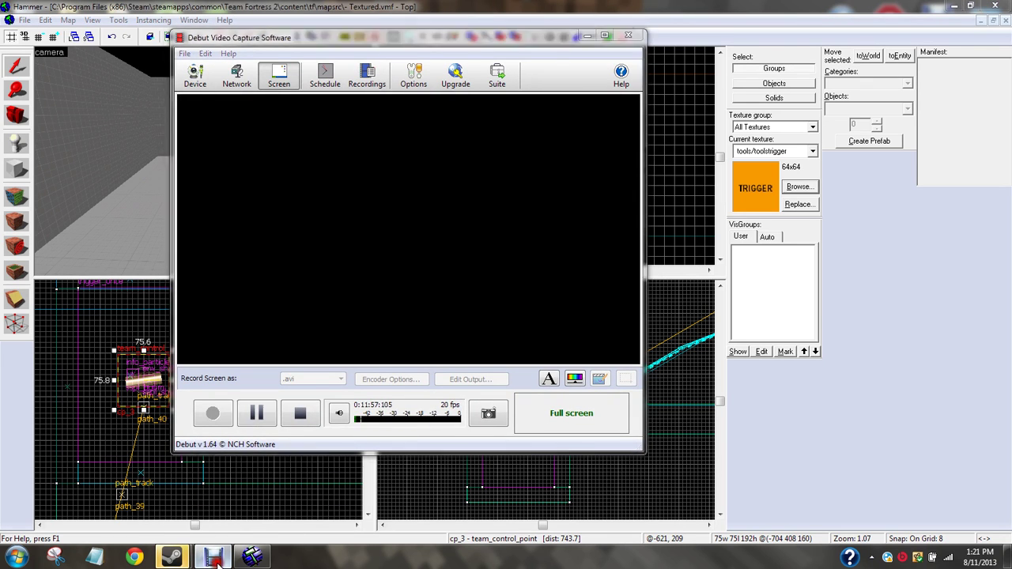
pyautogui.click(220, 562)
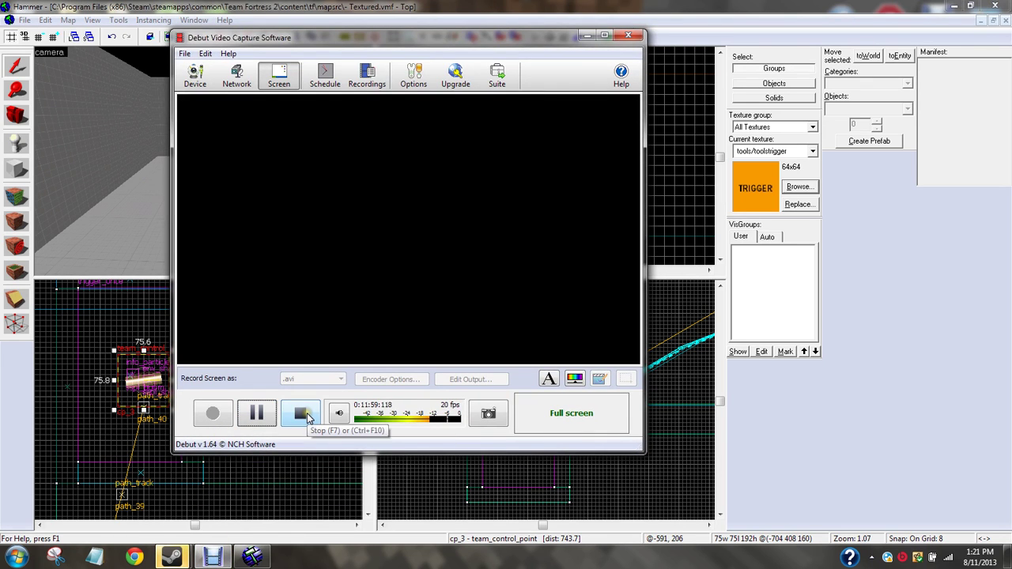